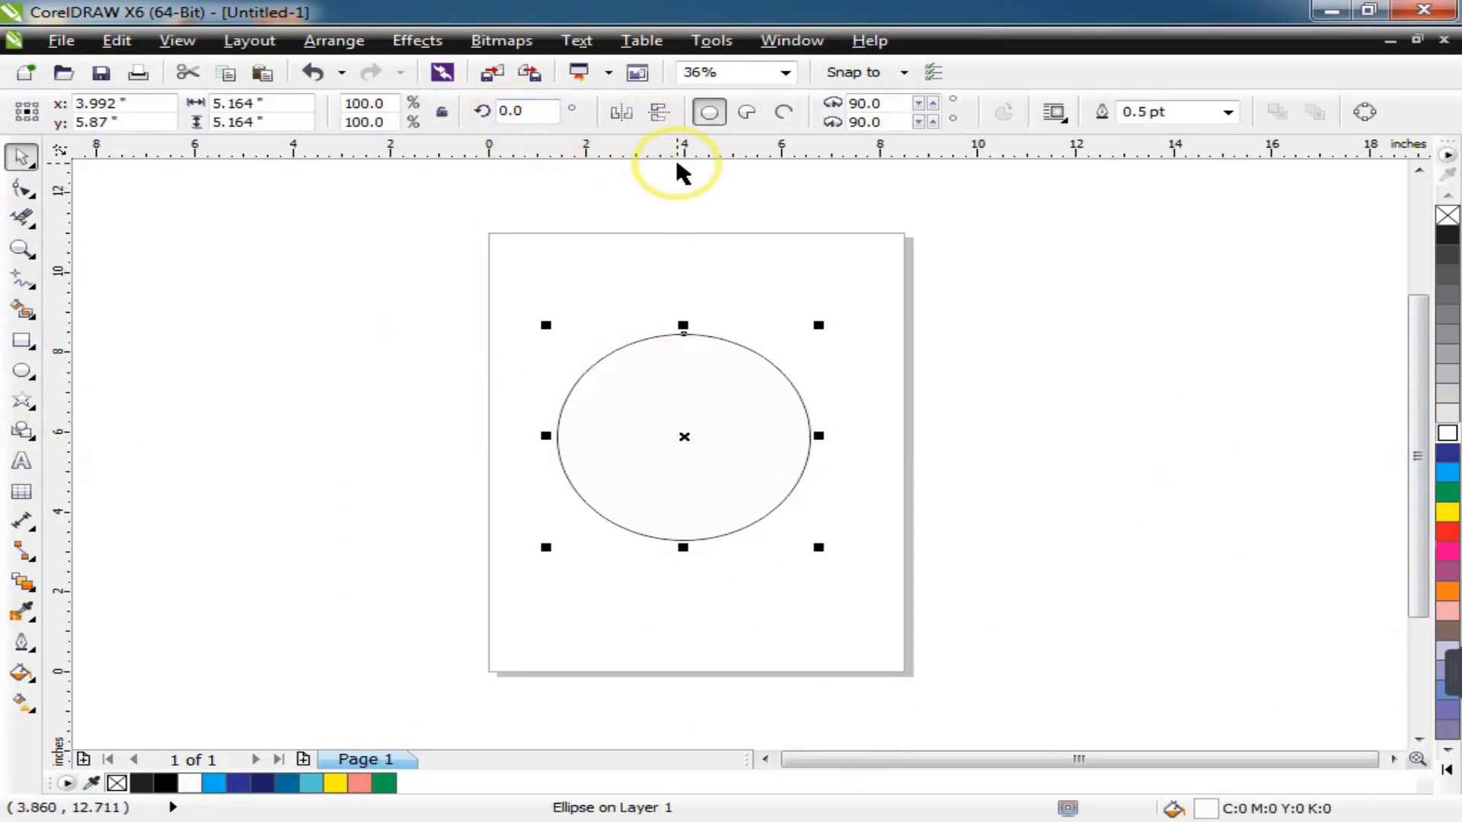
Step: Place a horizontal and a vertical guideline crossing at the circle's centre
left_click_drag(683, 164, 683, 442)
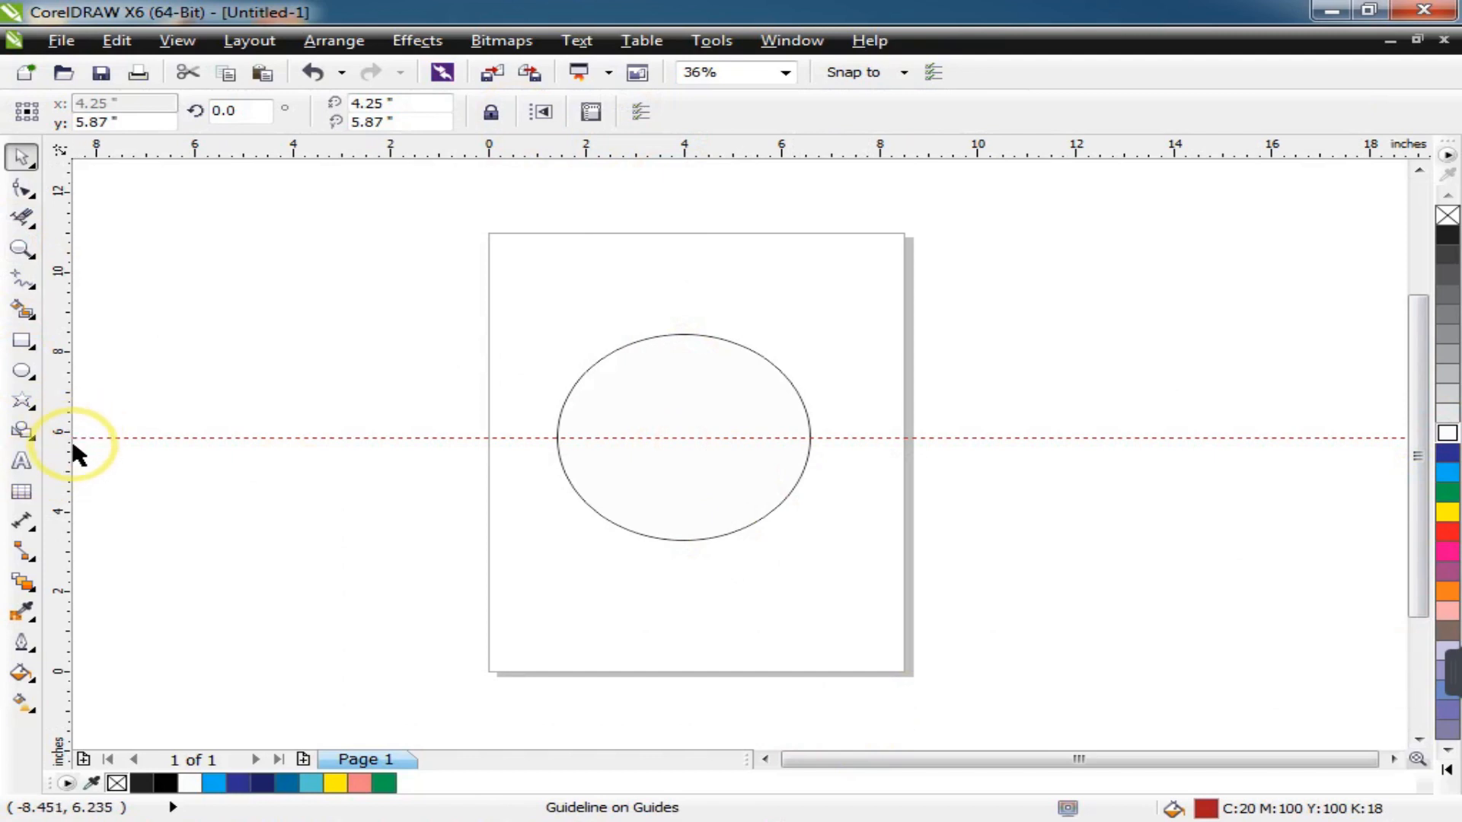
left_click_drag(72, 436, 172, 440)
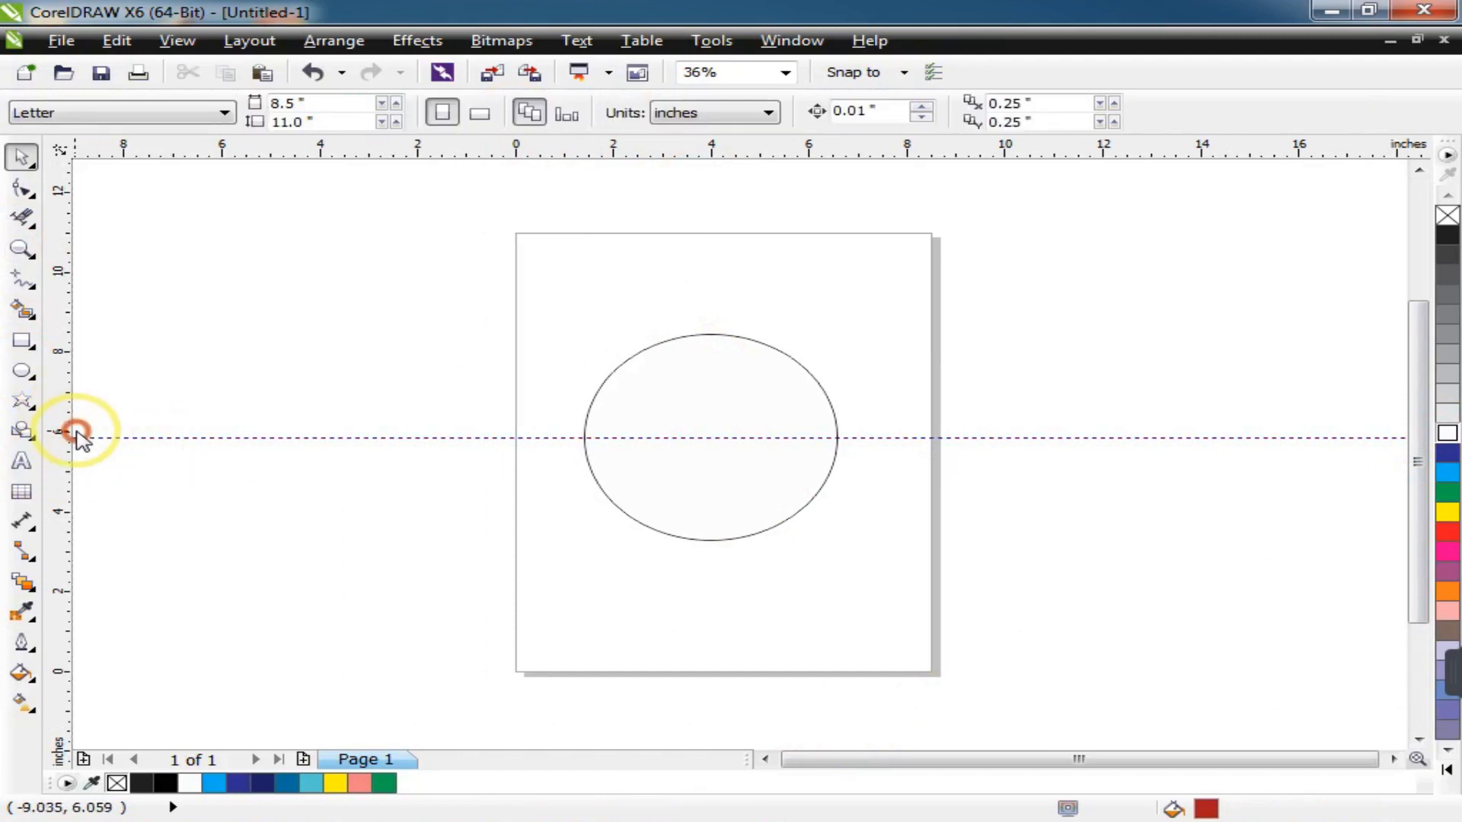
left_click_drag(76, 432, 713, 438)
Step: Duplicate the circle to the left along the horizontal guideline, centring the copy on the original's left edge
key("F7")
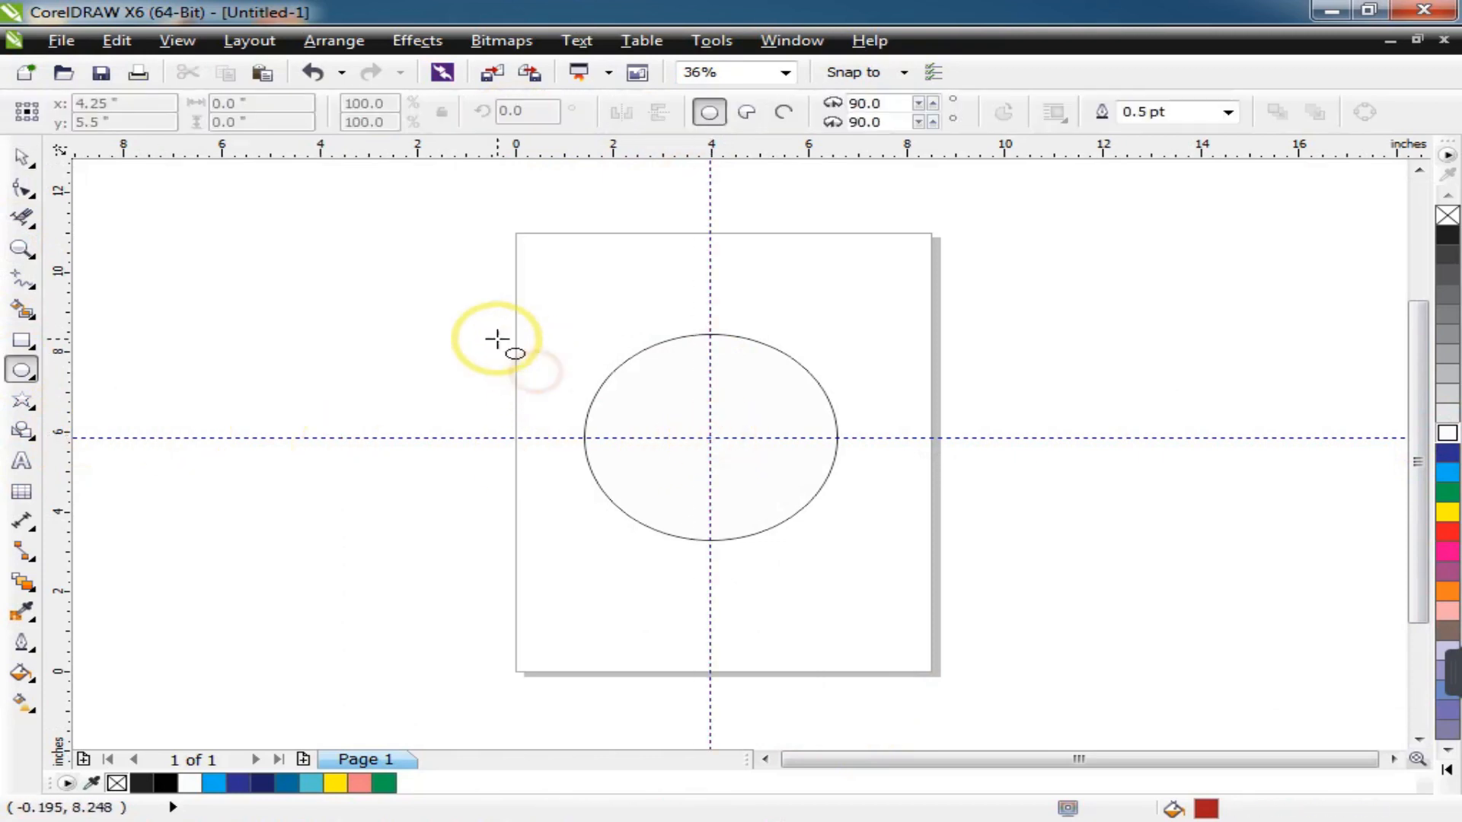
left_click(17, 250)
left_click_drag(447, 293, 854, 520)
left_click(1081, 465)
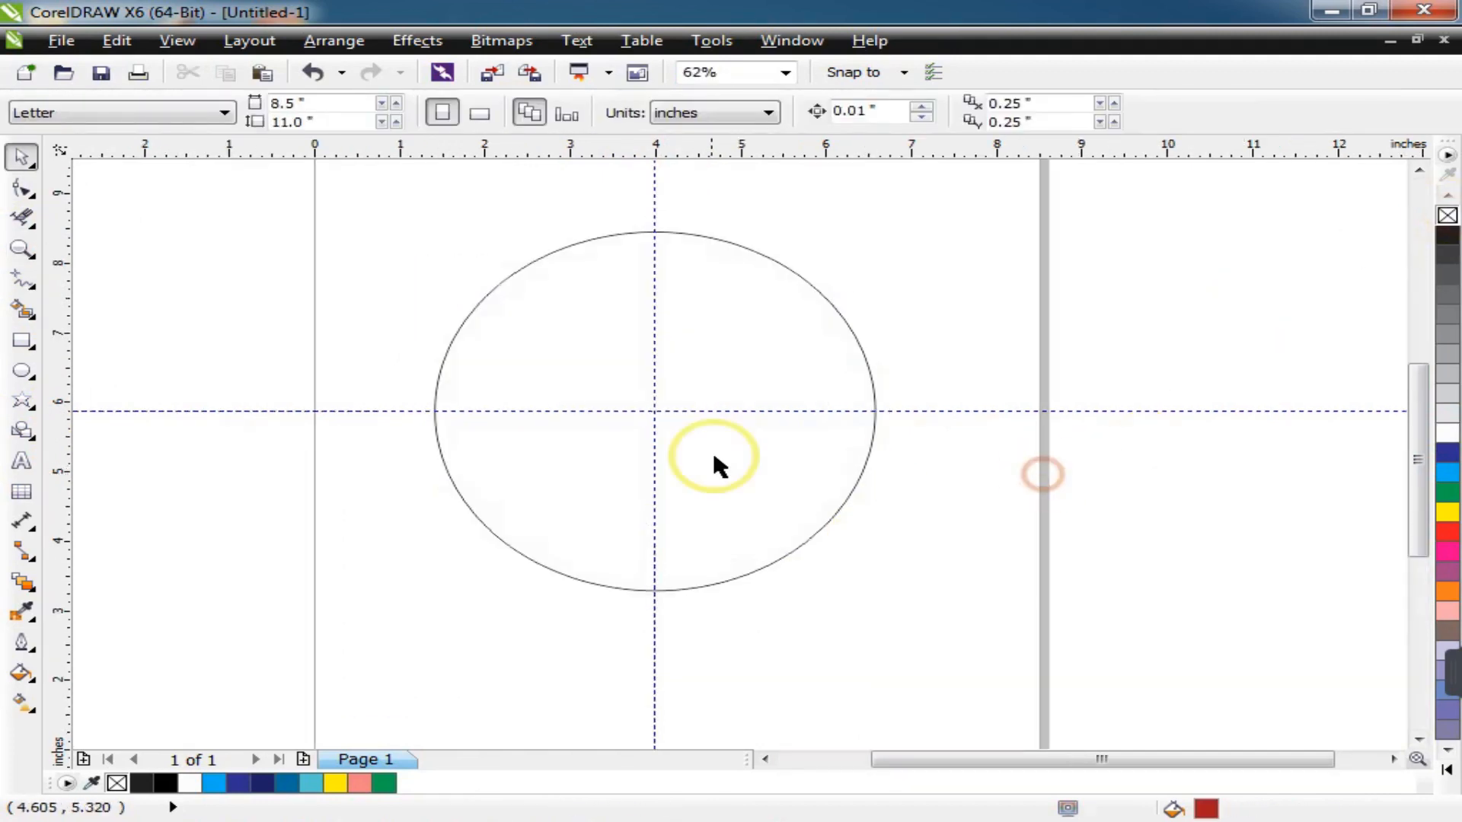
left_click(715, 456)
left_click_drag(654, 411, 431, 426)
Step: Rotate a copy of the left circle 60° about the guideline intersection and repeat until six circles surround the centre
scroll(327, 350, "down", 1)
key("z")
left_click_drag(200, 250, 825, 554)
key("space")
left_click(377, 293)
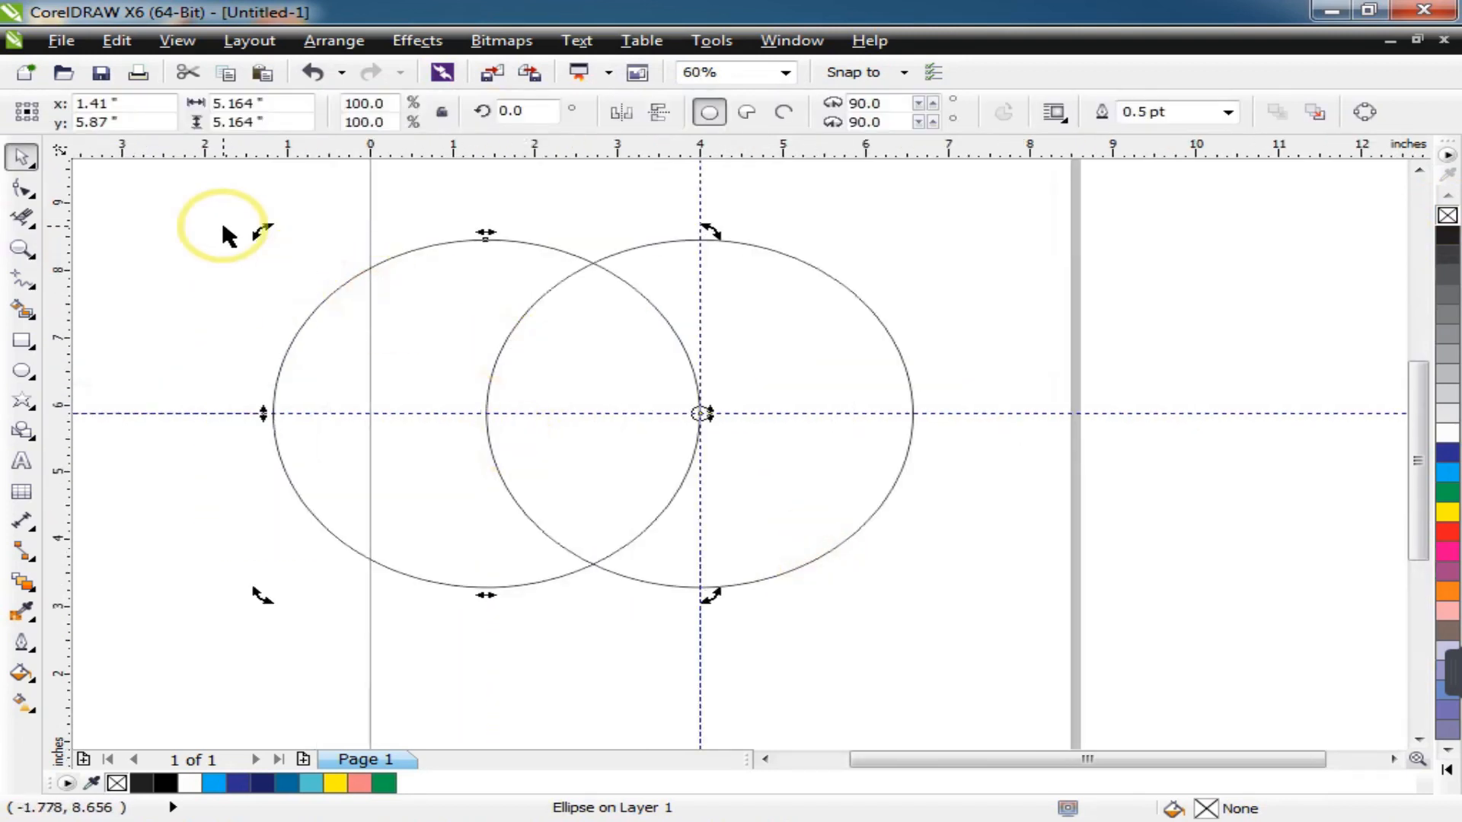
left_click_drag(266, 230, 467, 559)
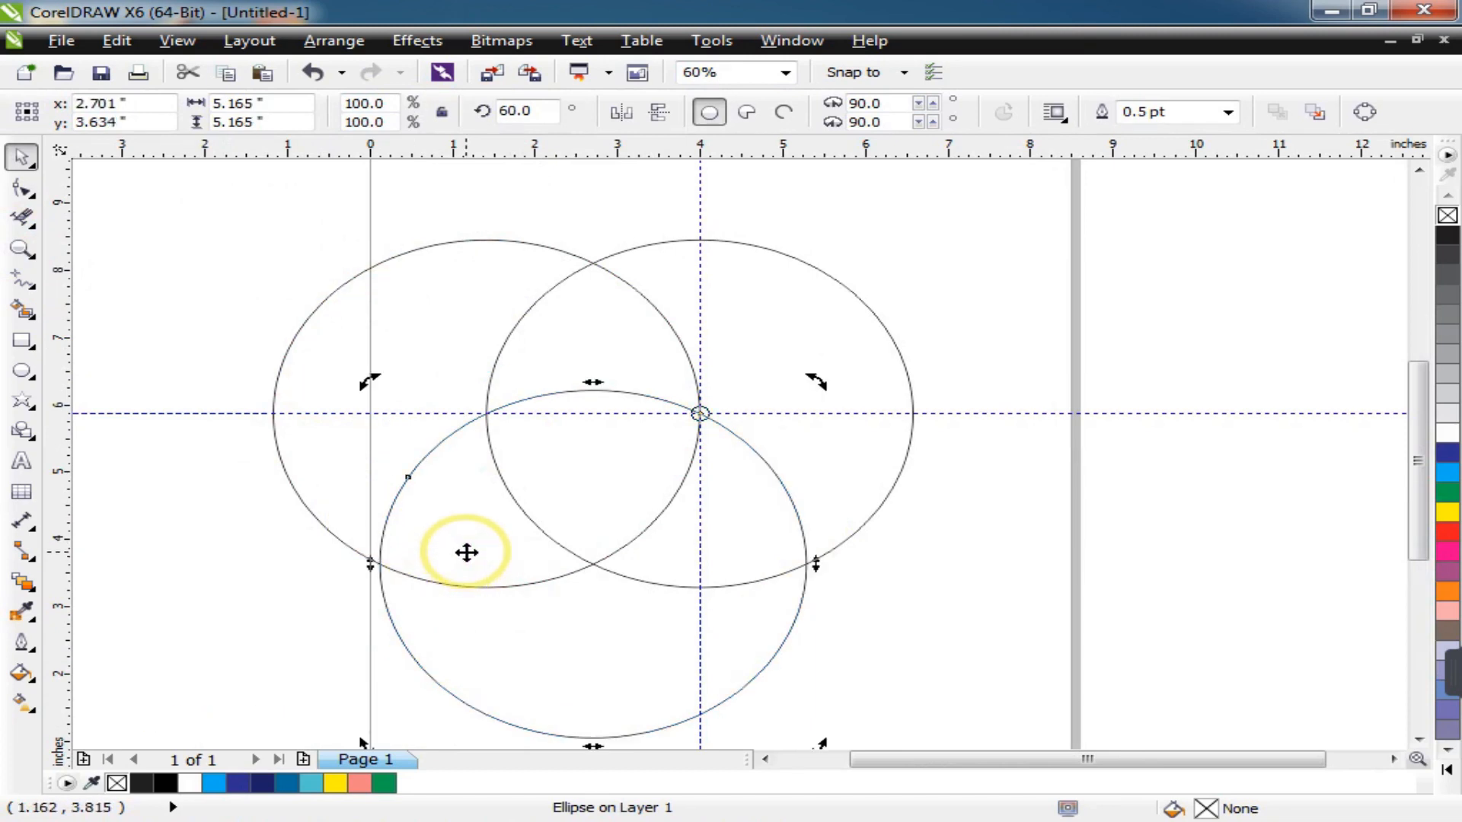
key("ctrl+r")
key("ctrl+r")
key("ctrl+r")
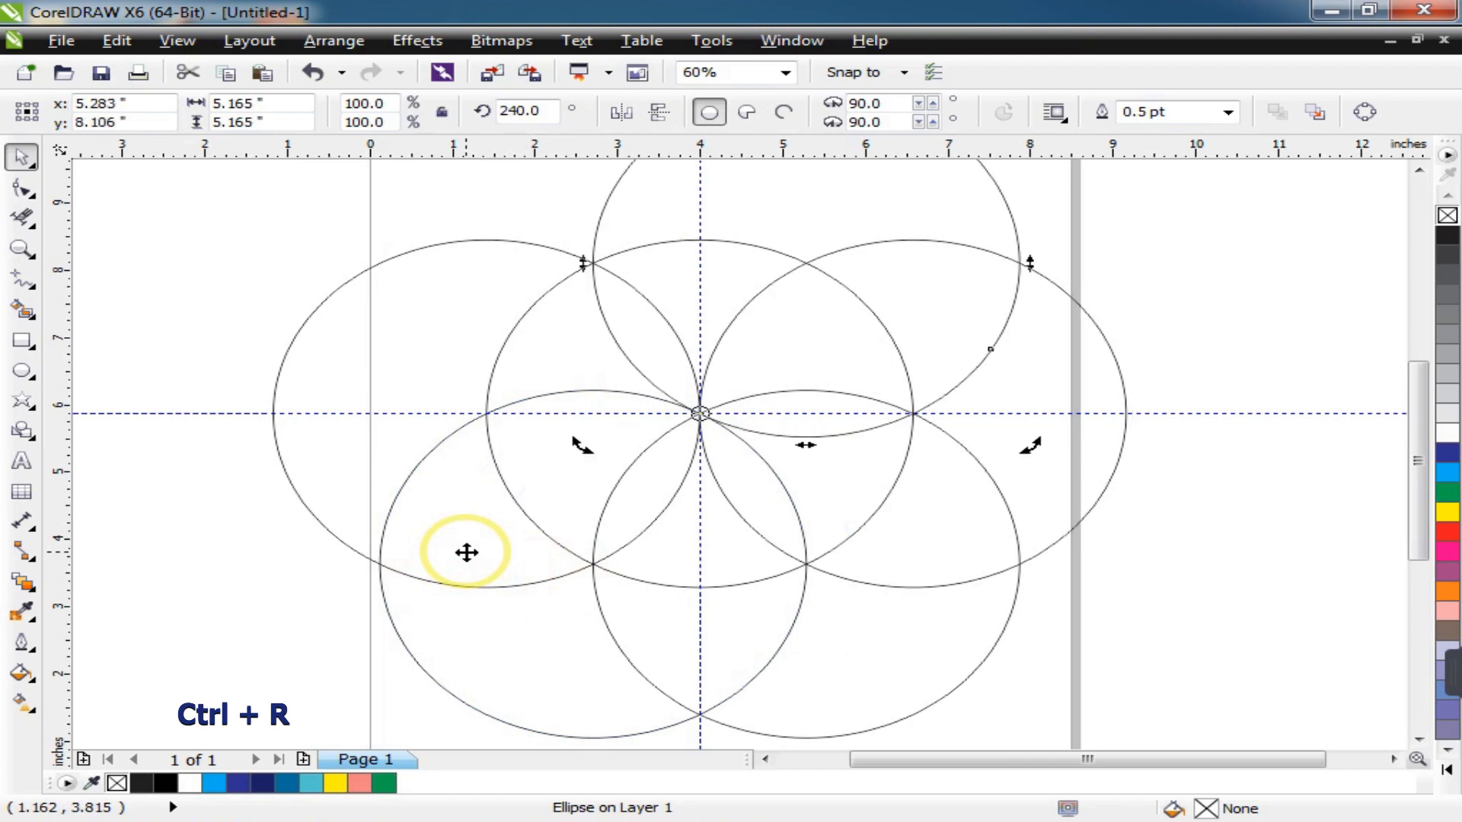
key("ctrl+r")
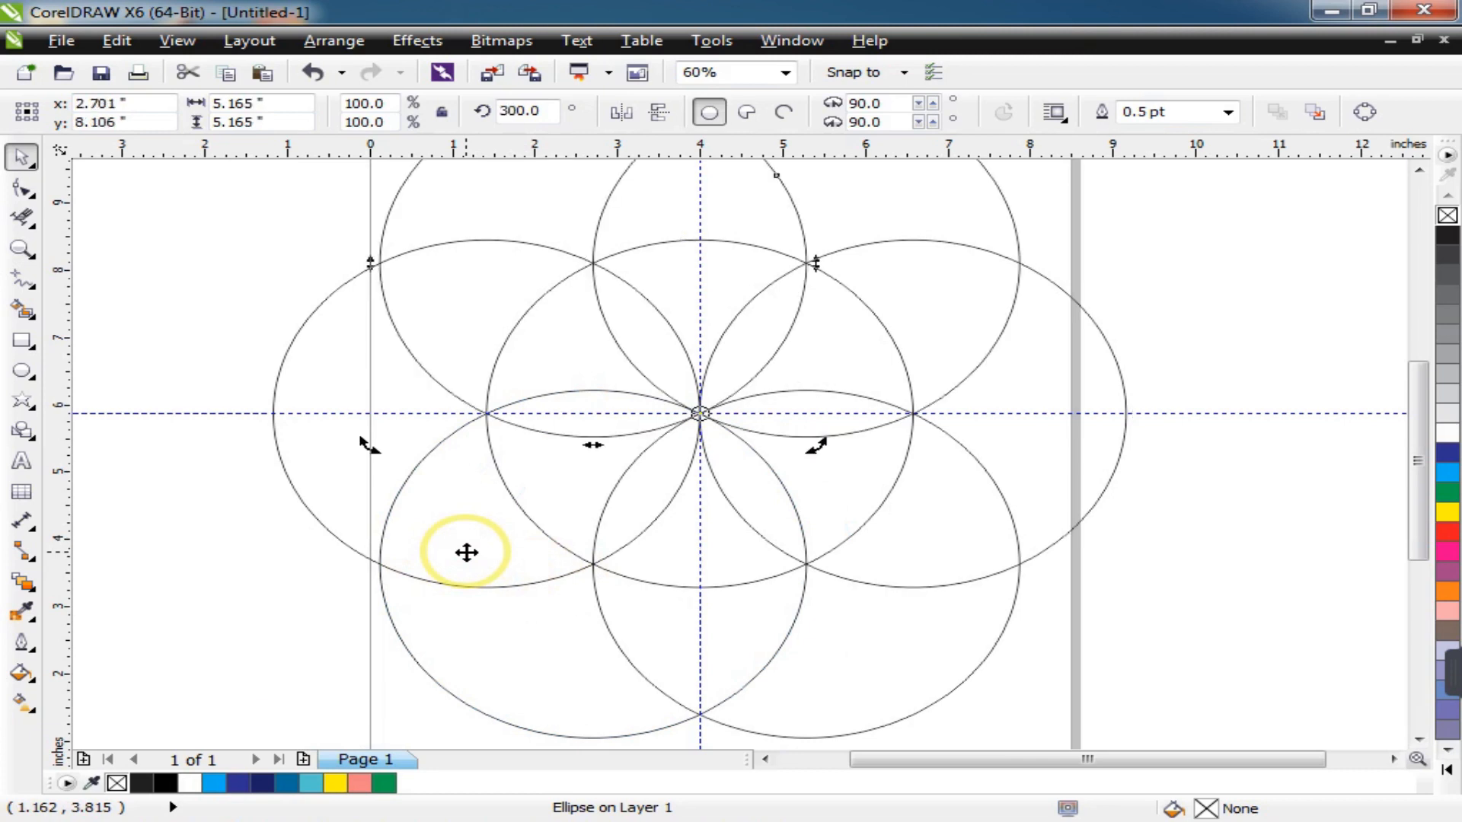
Step: Duplicate the central circle scaled from its centre to about 199%, enclosing the six surrounding circles
scroll(185, 504, "down", 3)
key("z")
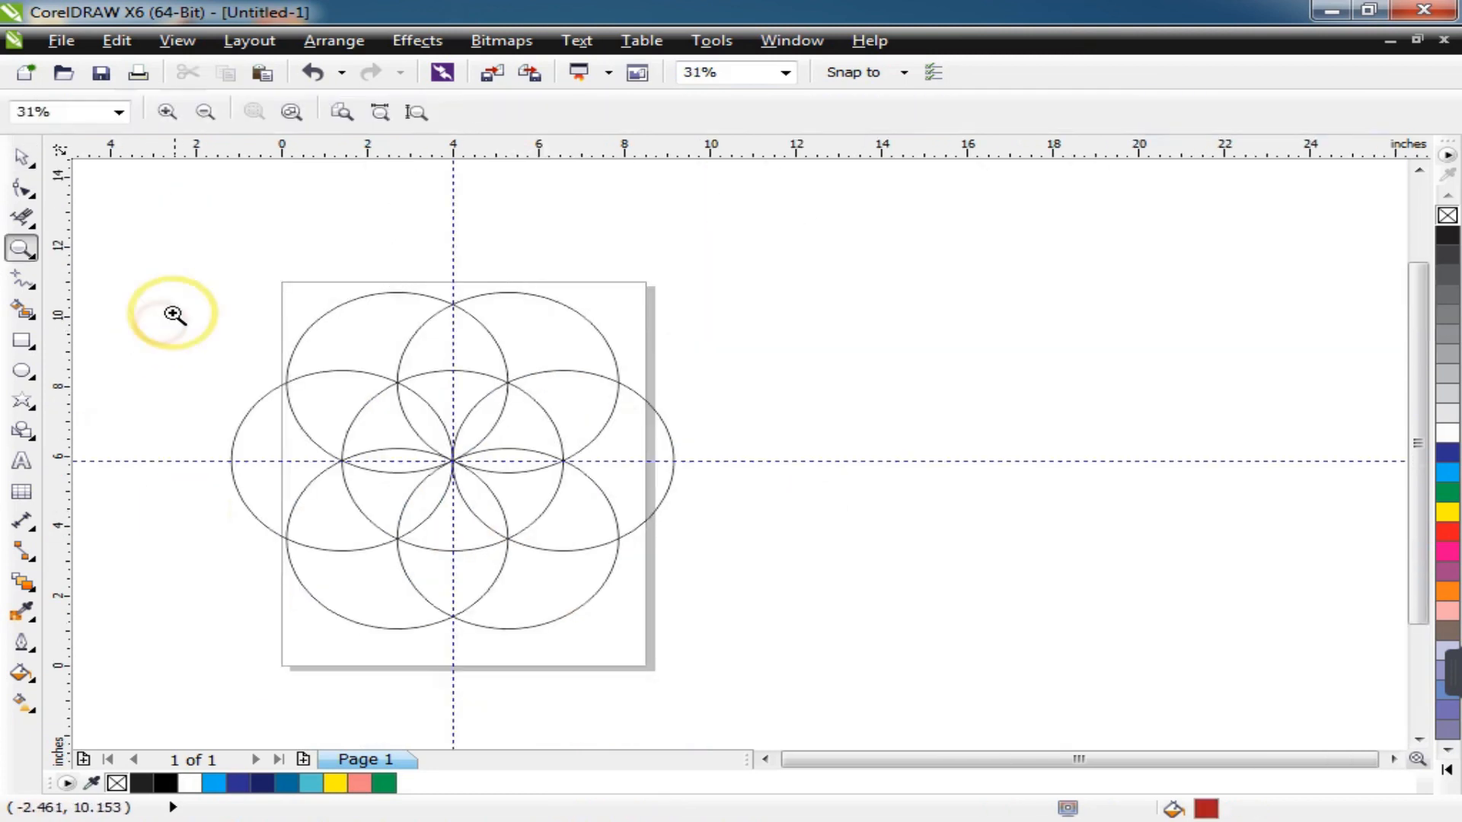
left_click_drag(136, 242, 837, 663)
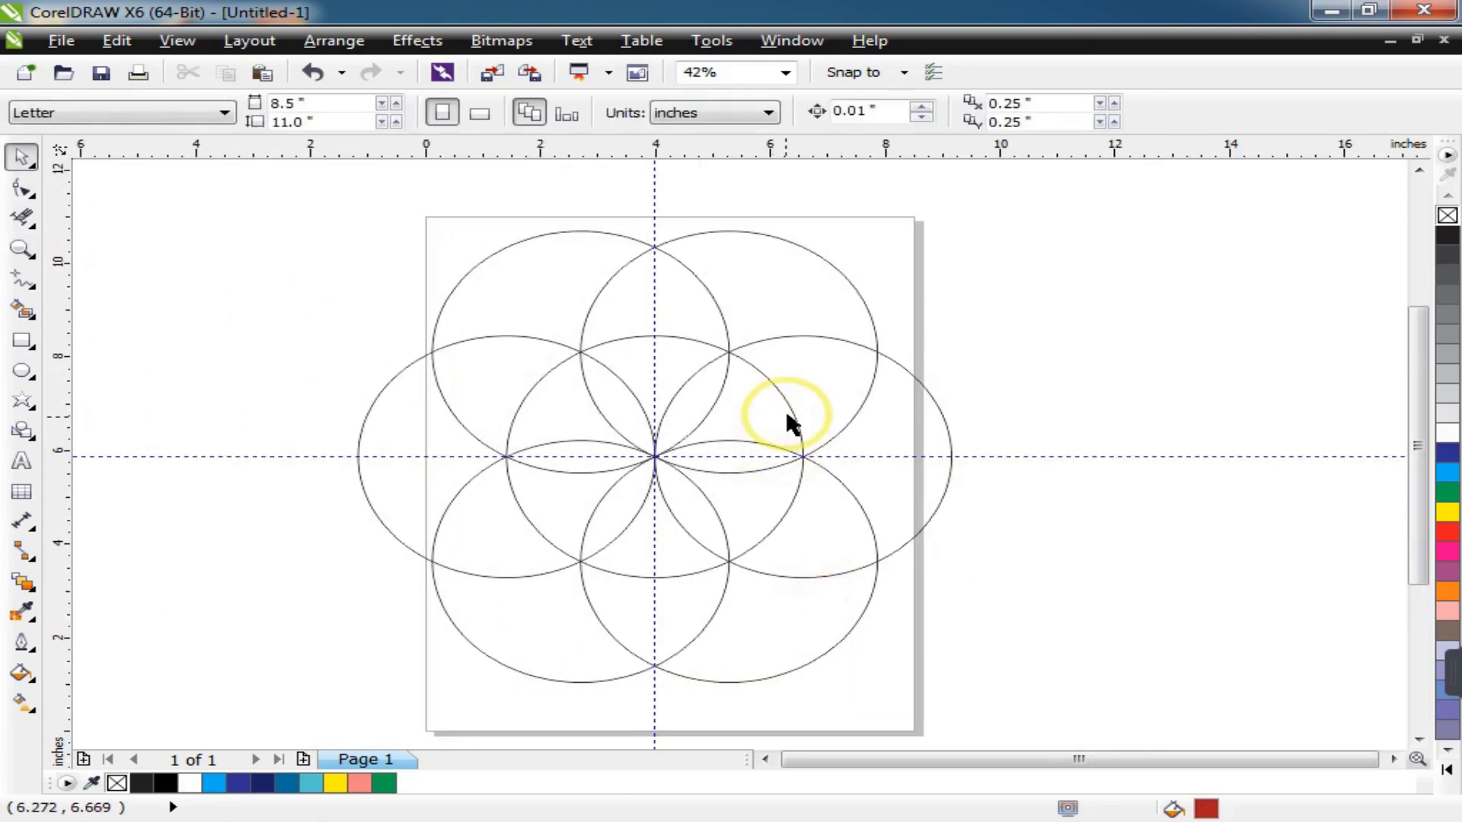
left_click(793, 417)
left_click(796, 417)
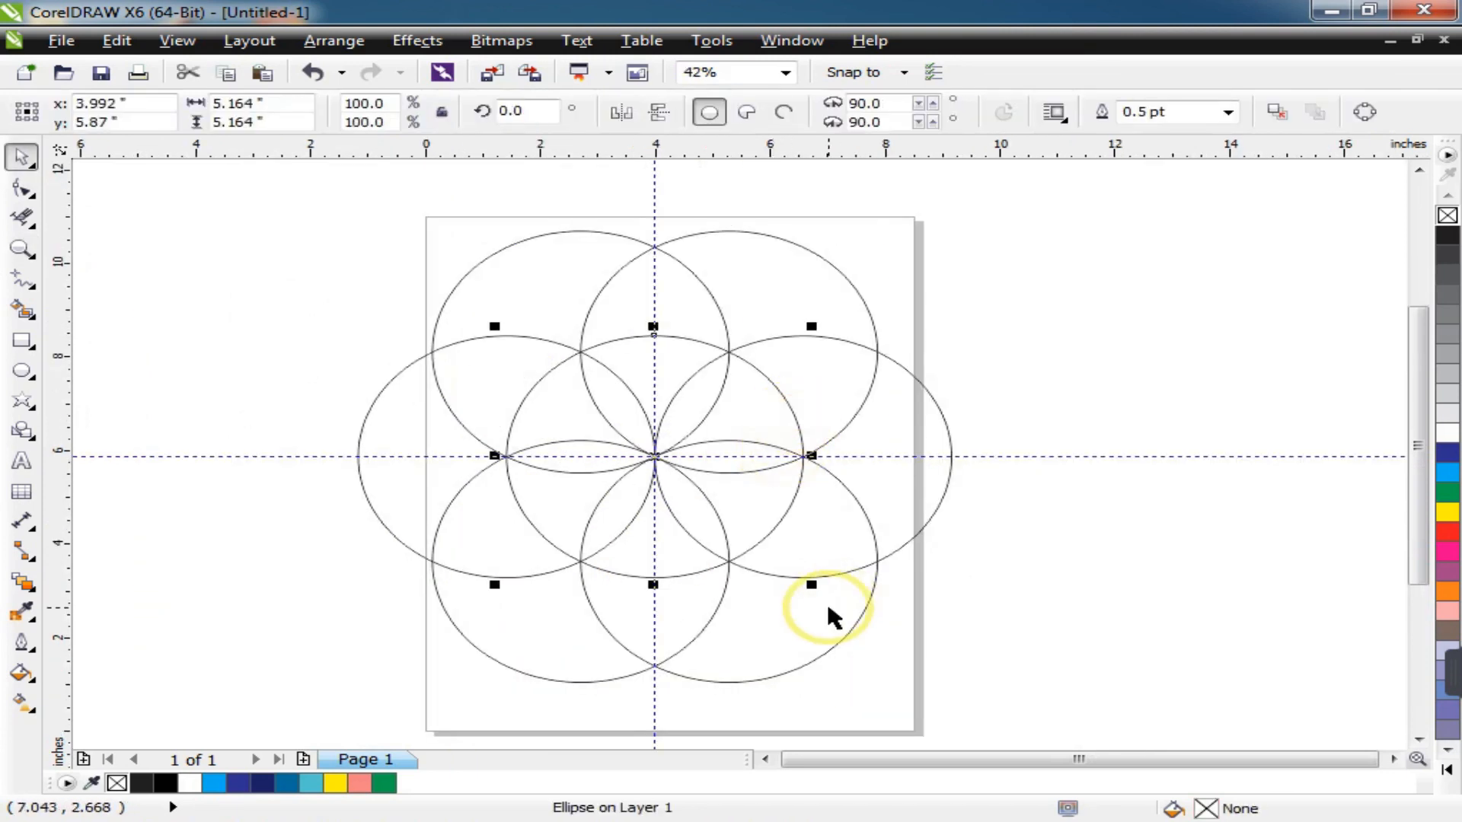
left_click_drag(811, 584, 963, 706)
right_click(963, 709)
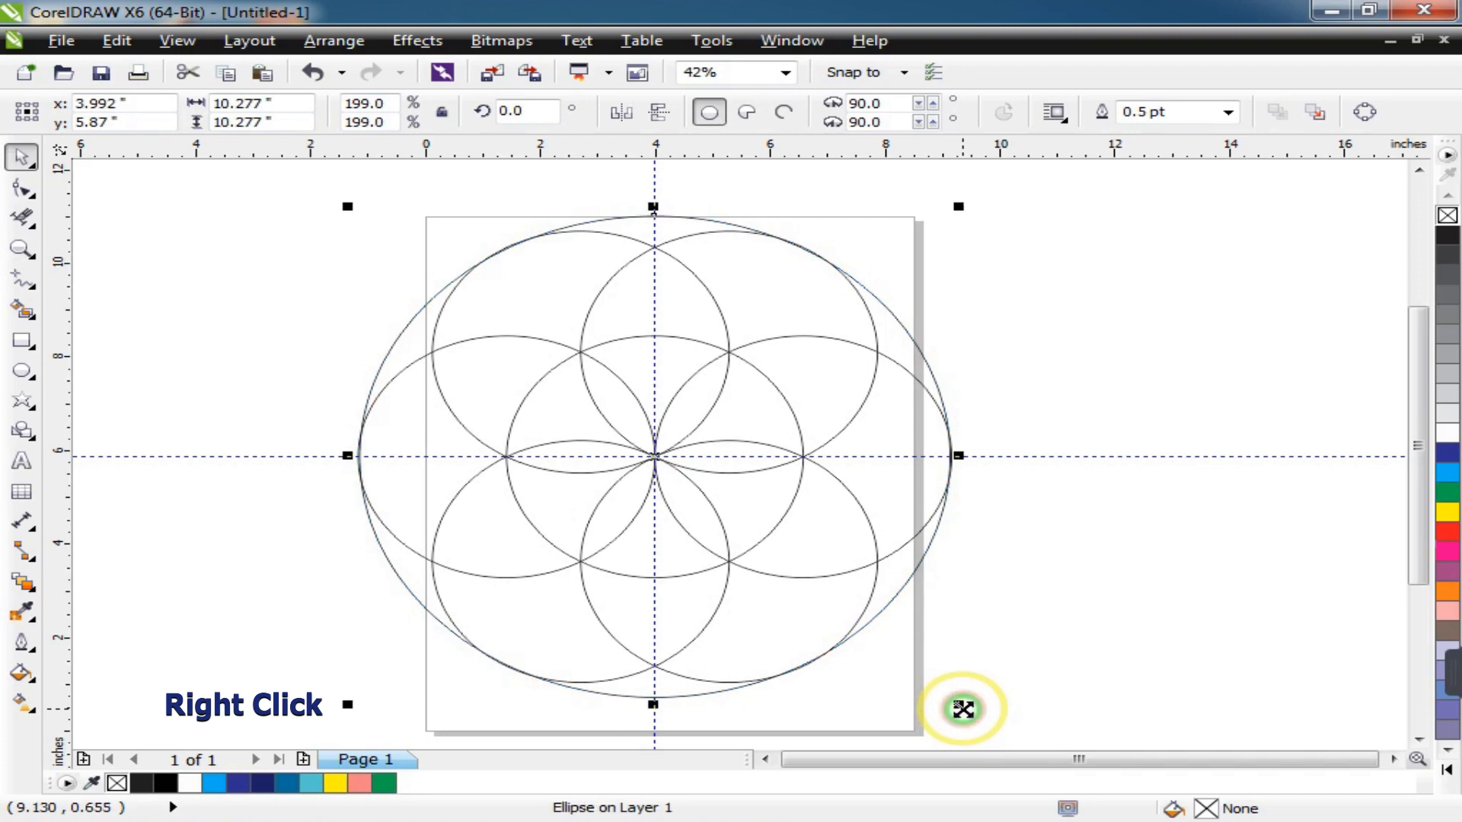
left_click(1046, 298)
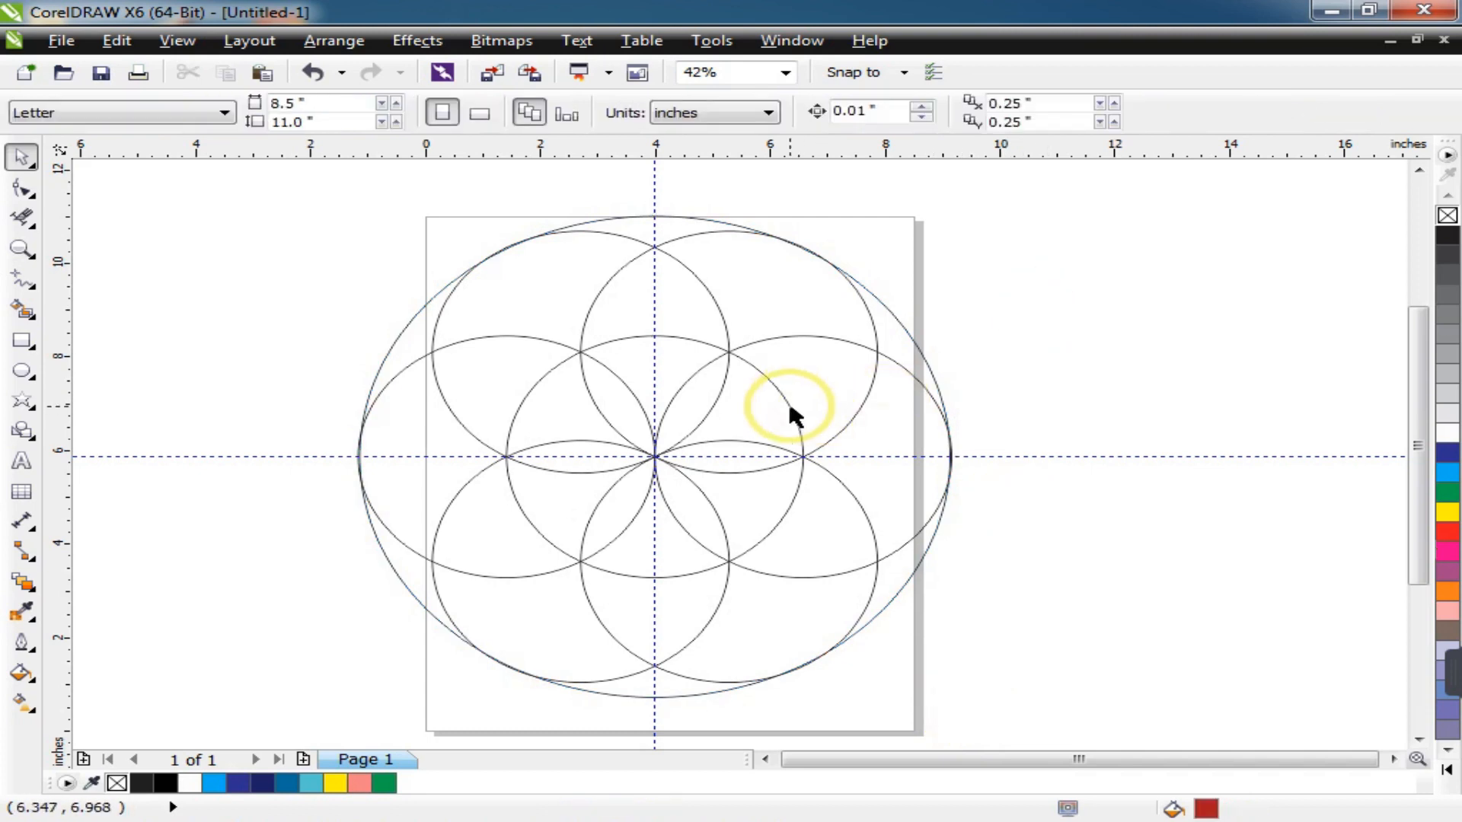
Step: Copy the central circle straight up, centring it on the upper circle intersection on the vertical guideline
left_click(789, 411)
left_click_drag(654, 457, 653, 247)
right_click(651, 245)
left_click(539, 374)
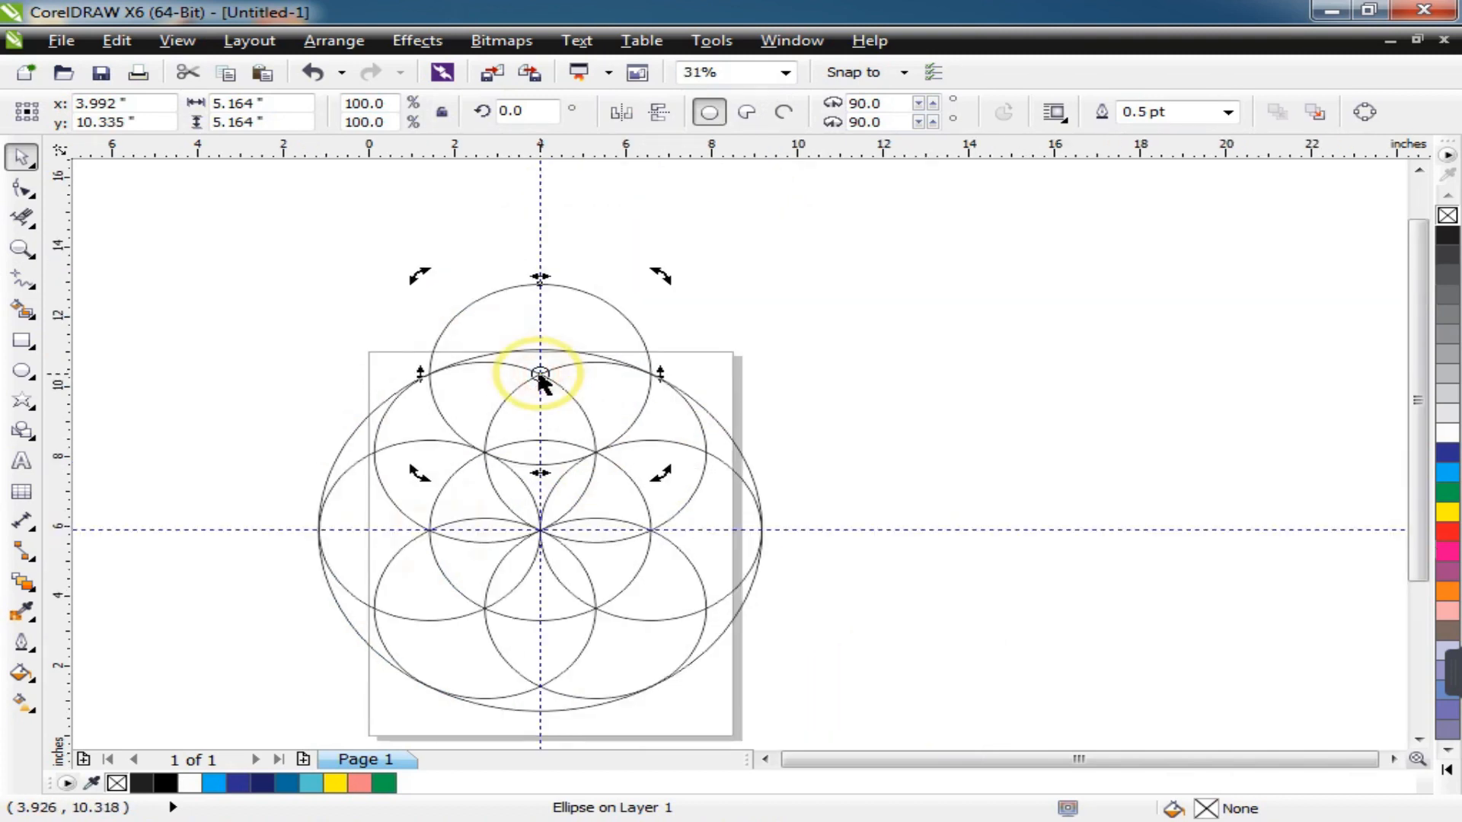
Step: Rotate a copy of the top circle 60° about the guideline intersection and repeat it to complete an outer ring of six
left_click_drag(539, 371, 538, 530)
left_click_drag(418, 277, 217, 495)
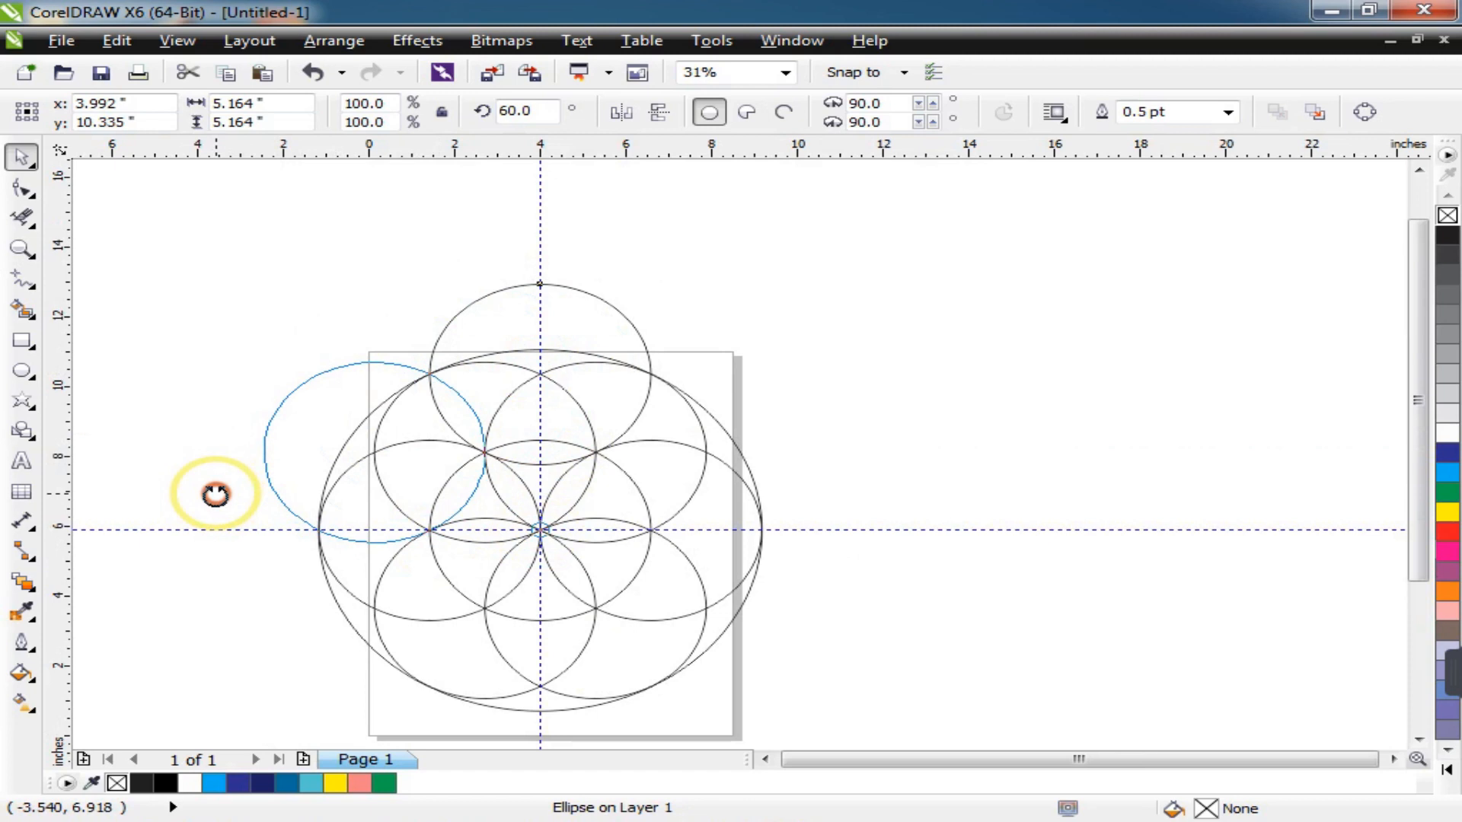
left_click_drag(215, 495, 217, 496)
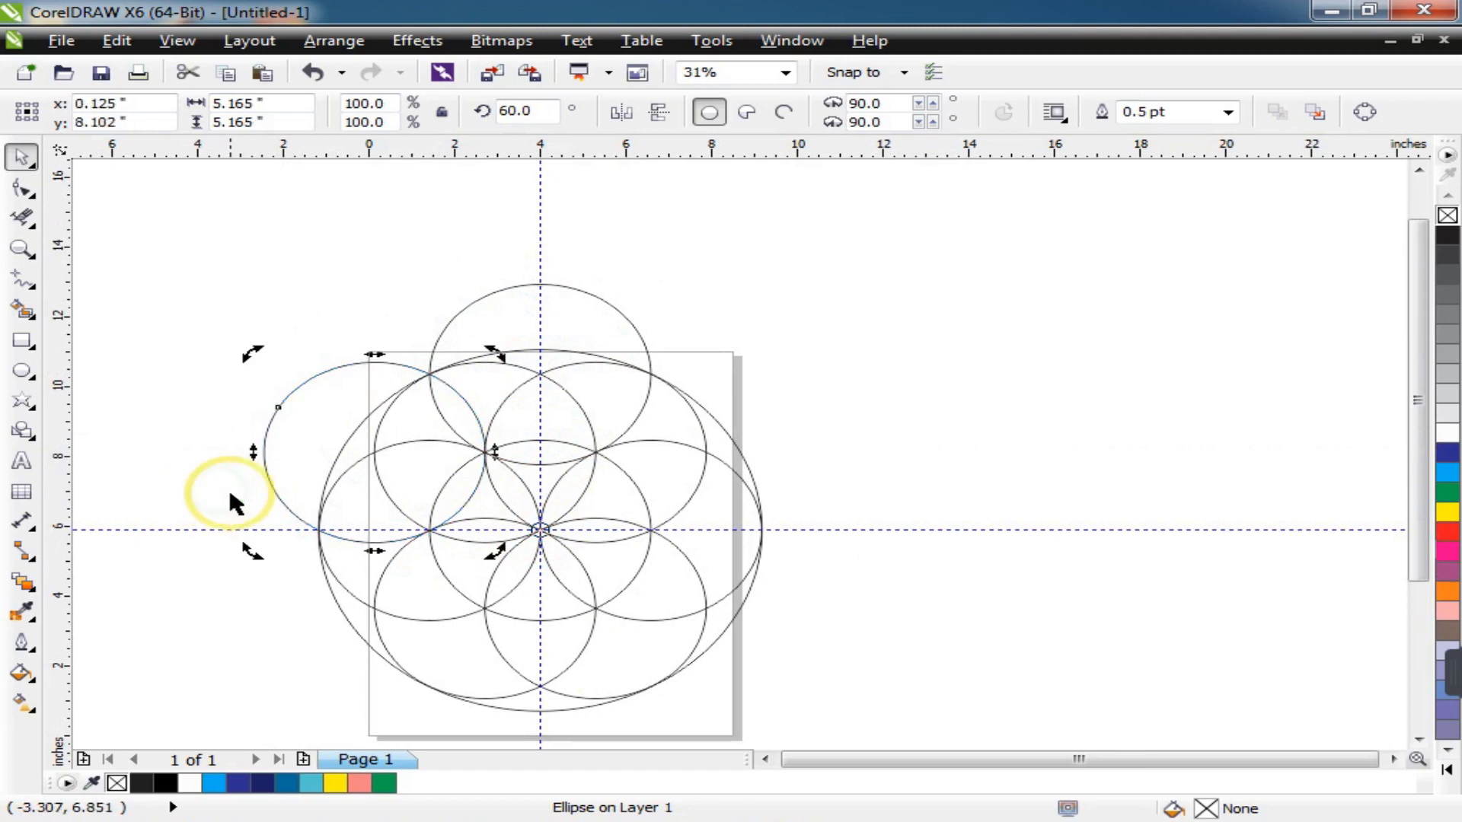
key("ctrl+r")
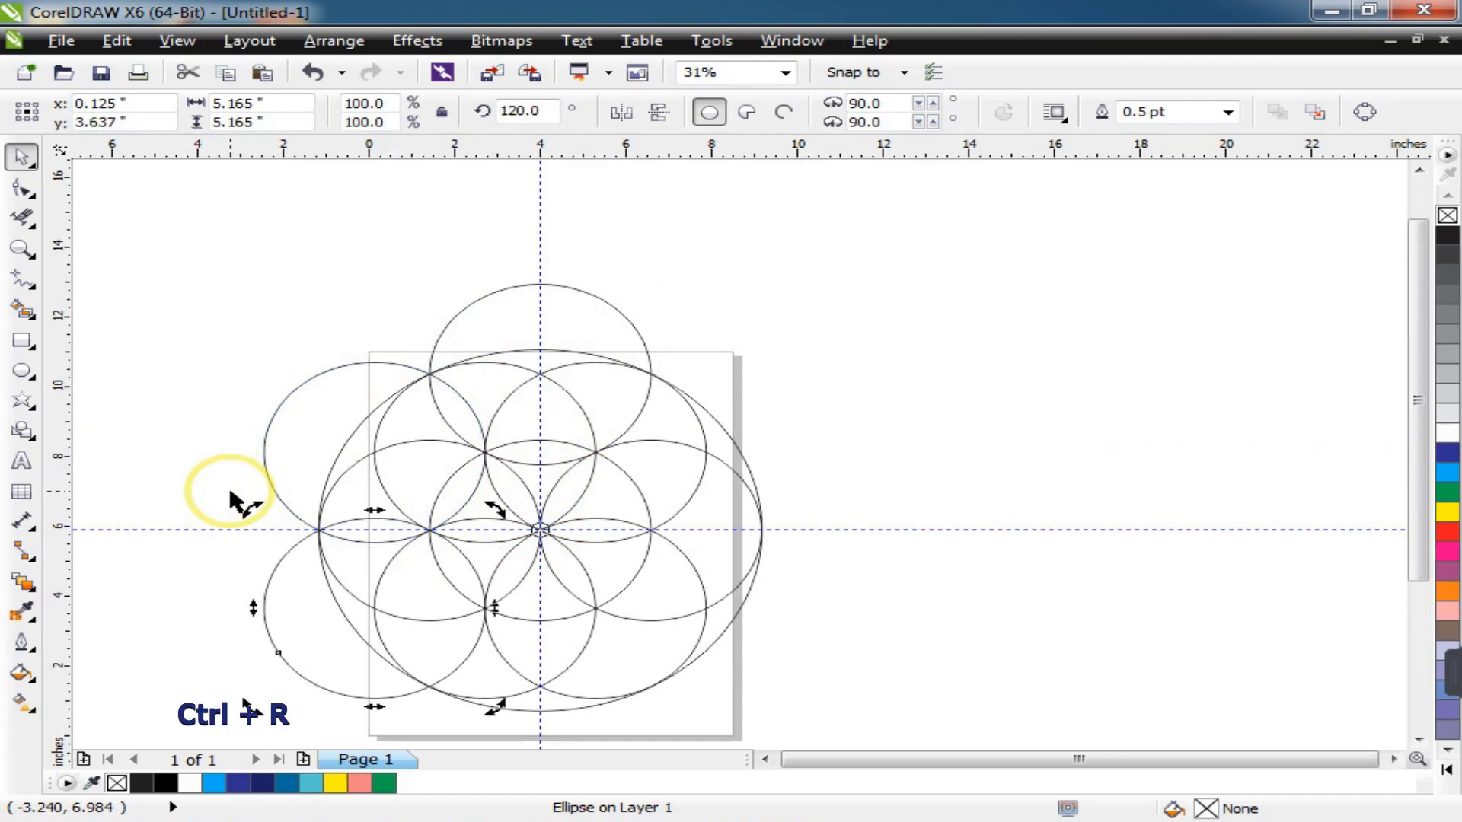
key("ctrl+r")
key("ctrl+r")
key("ctrl+r")
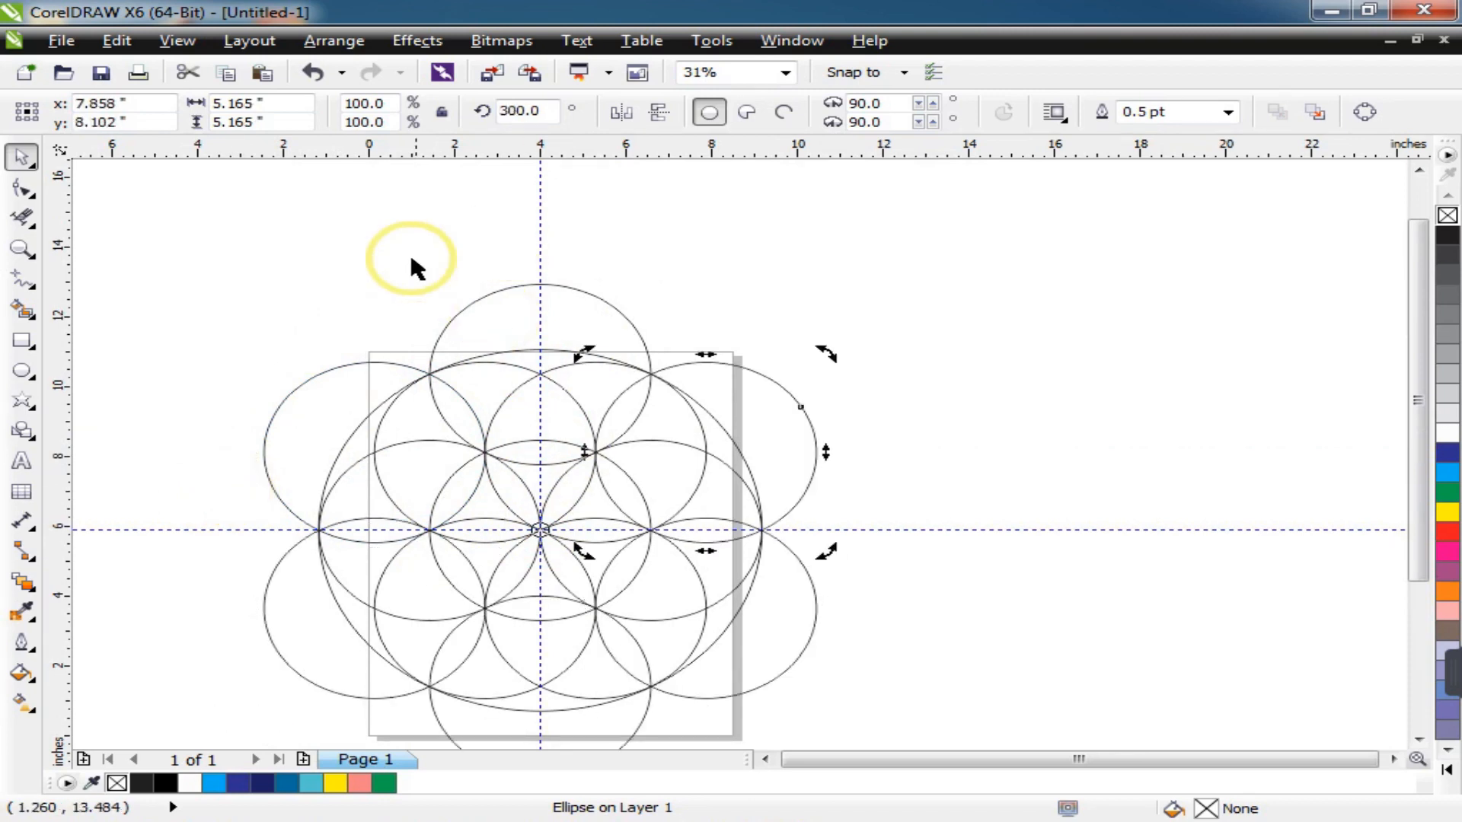
Step: Smart-fill the adjoining regions of a comma-shaped petal on the pattern's left side with blue, C:100 M:100 Y:0 K:0
left_click(377, 290)
scroll(219, 344, "down", 2)
key("z")
left_click_drag(186, 281, 704, 618)
key("space")
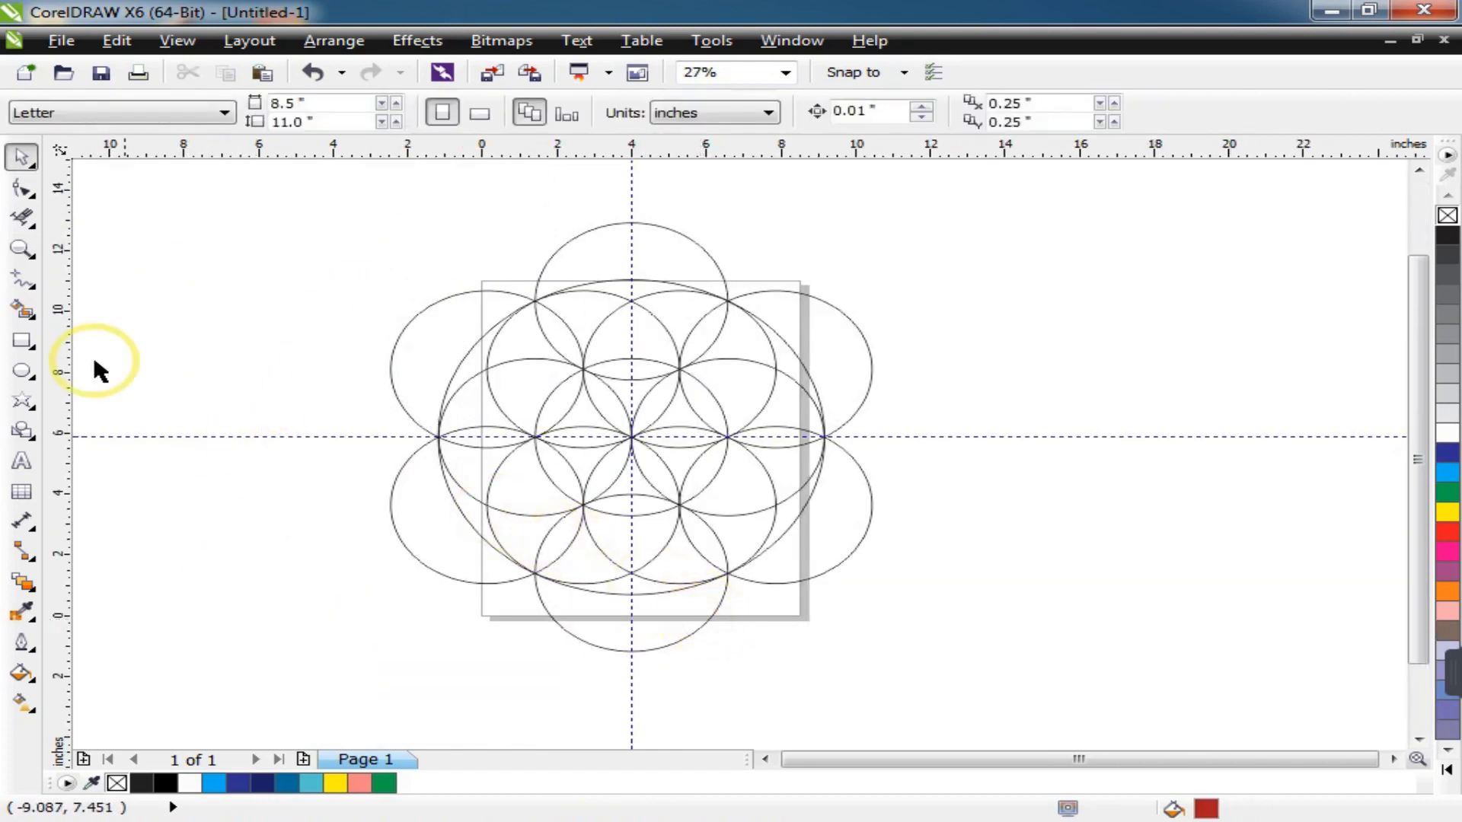
left_click(22, 311)
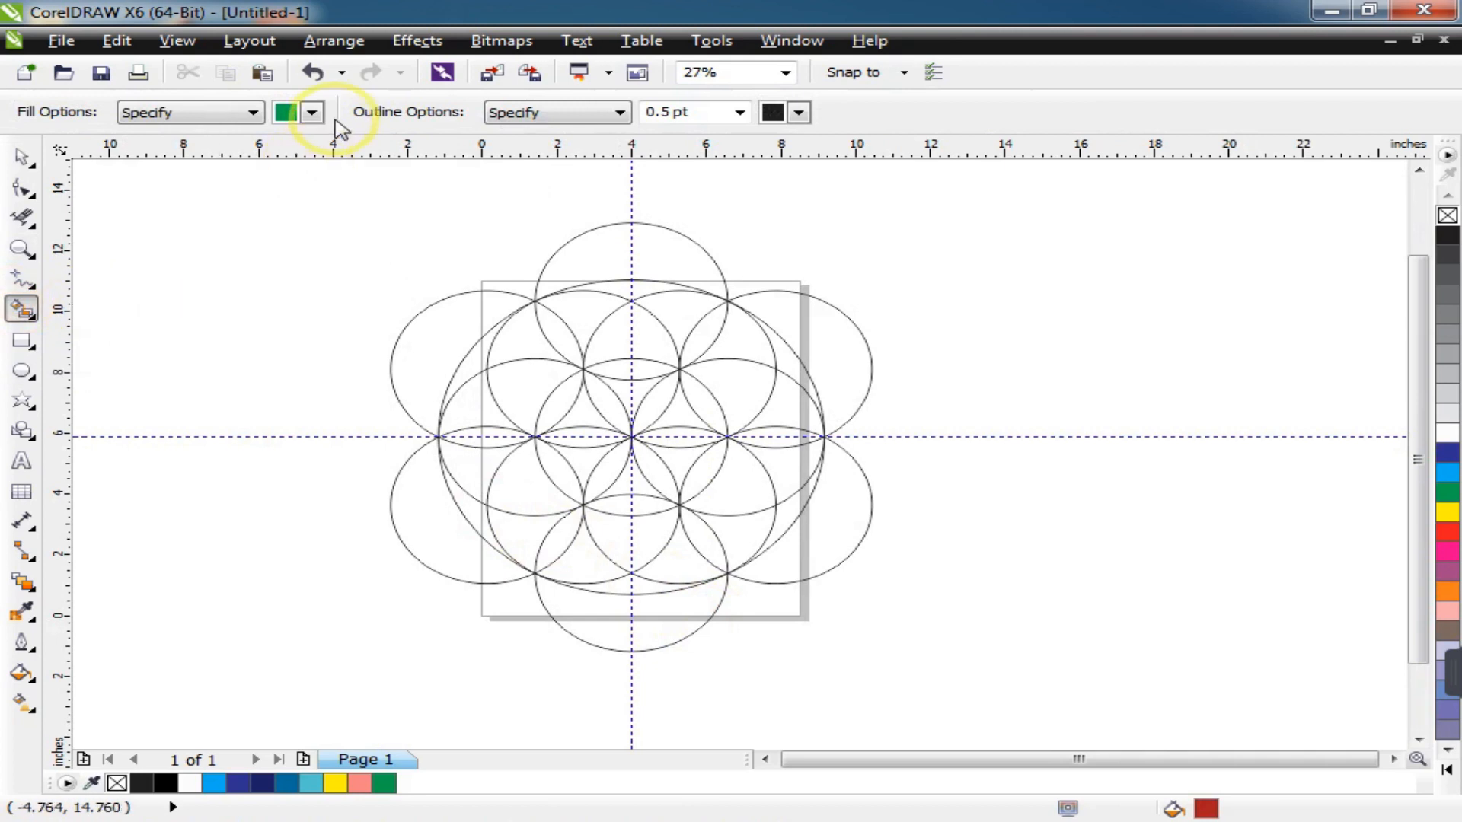
left_click(314, 113)
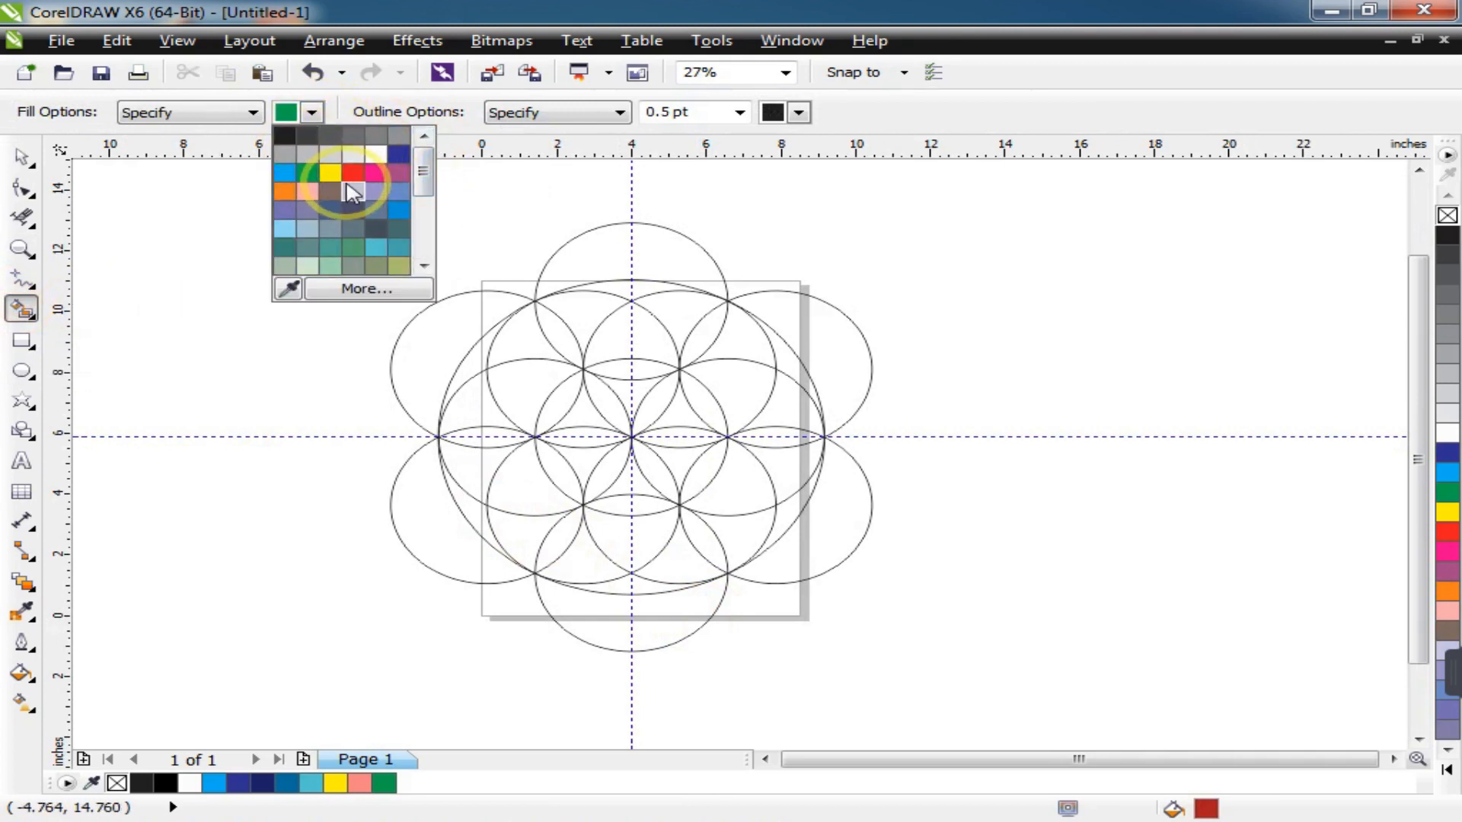
left_click(398, 154)
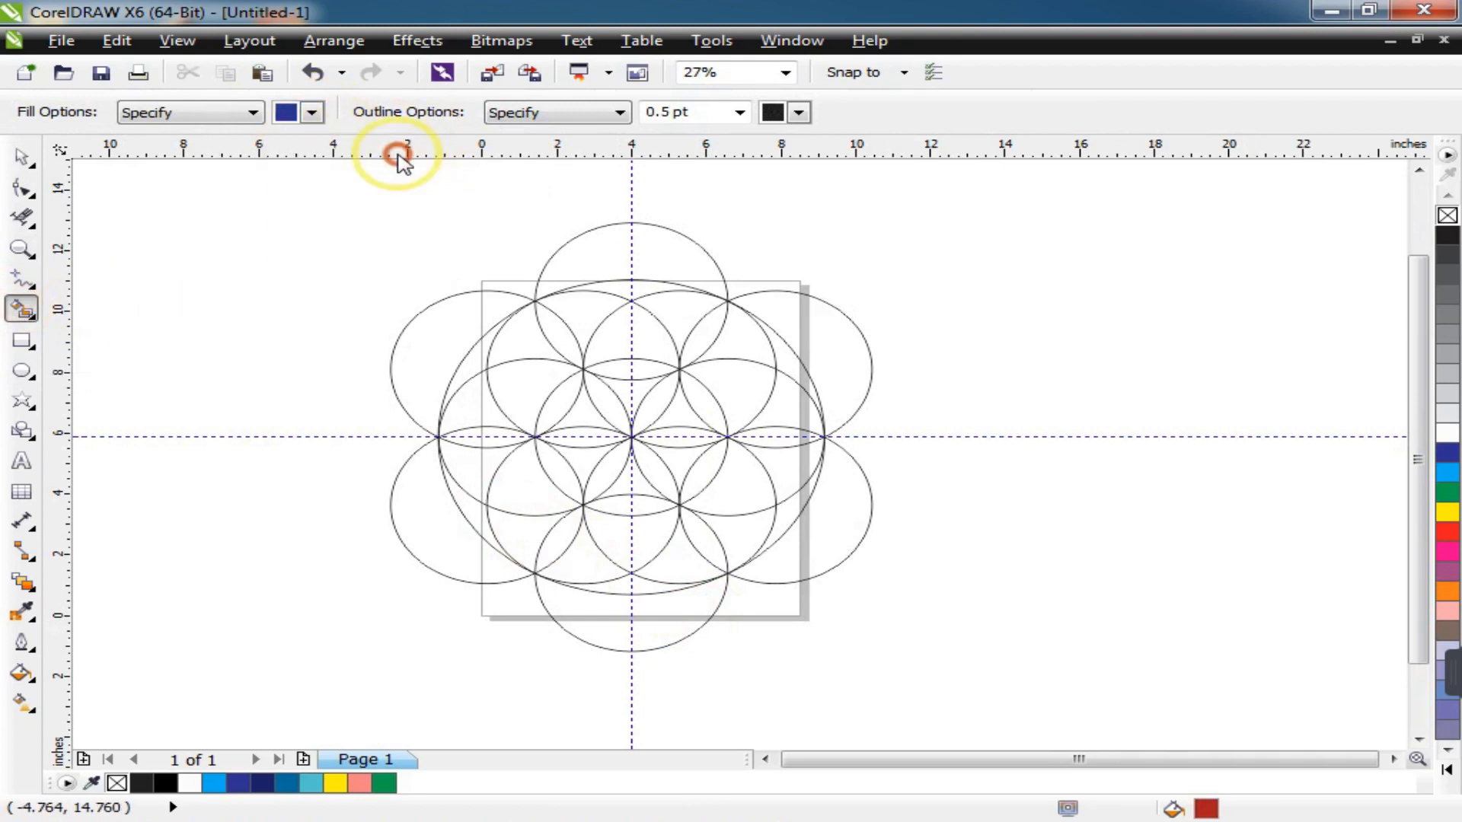
left_click(481, 518)
left_click(478, 457)
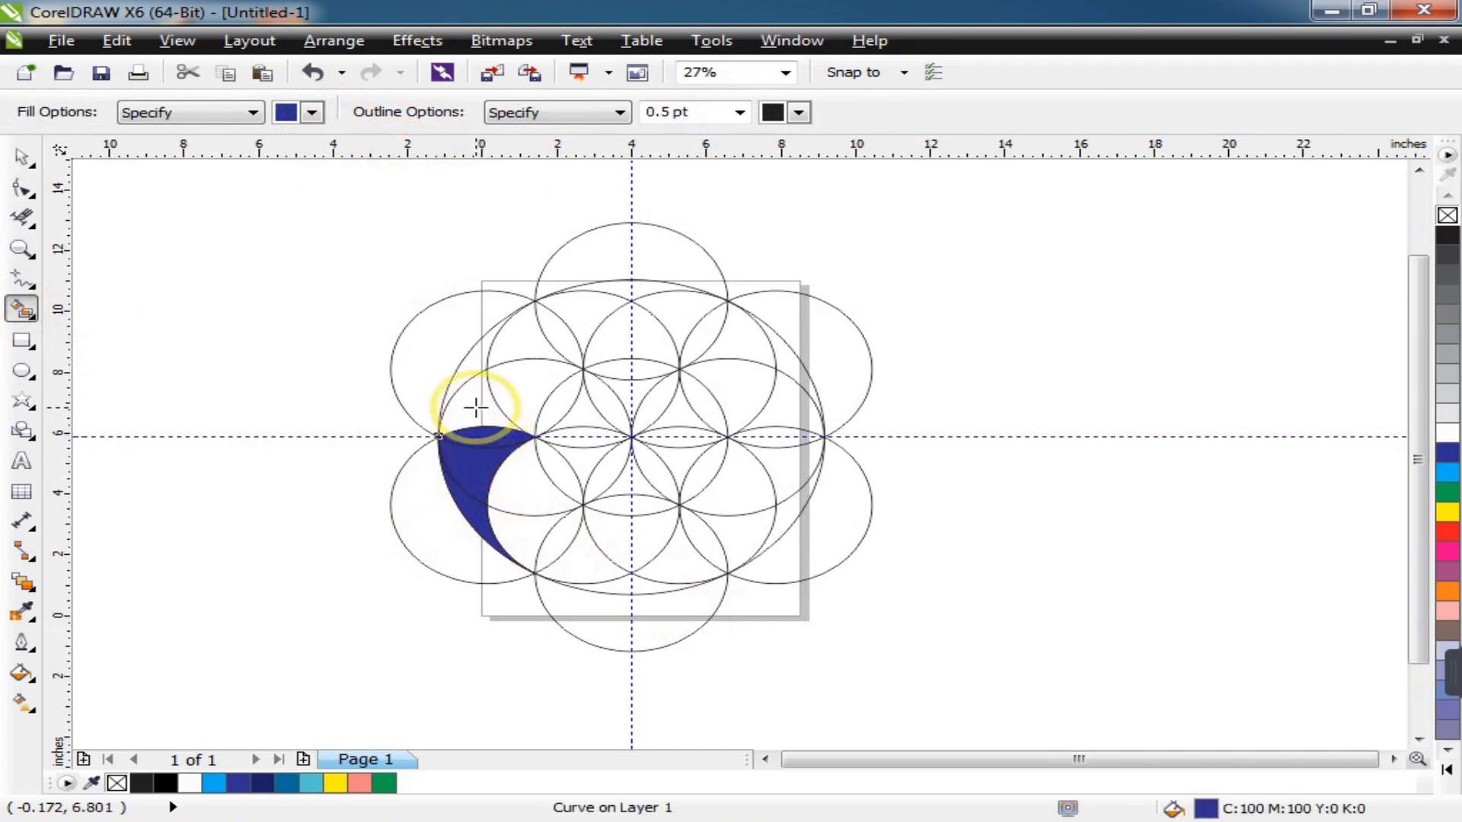
left_click(475, 407)
left_click(524, 371)
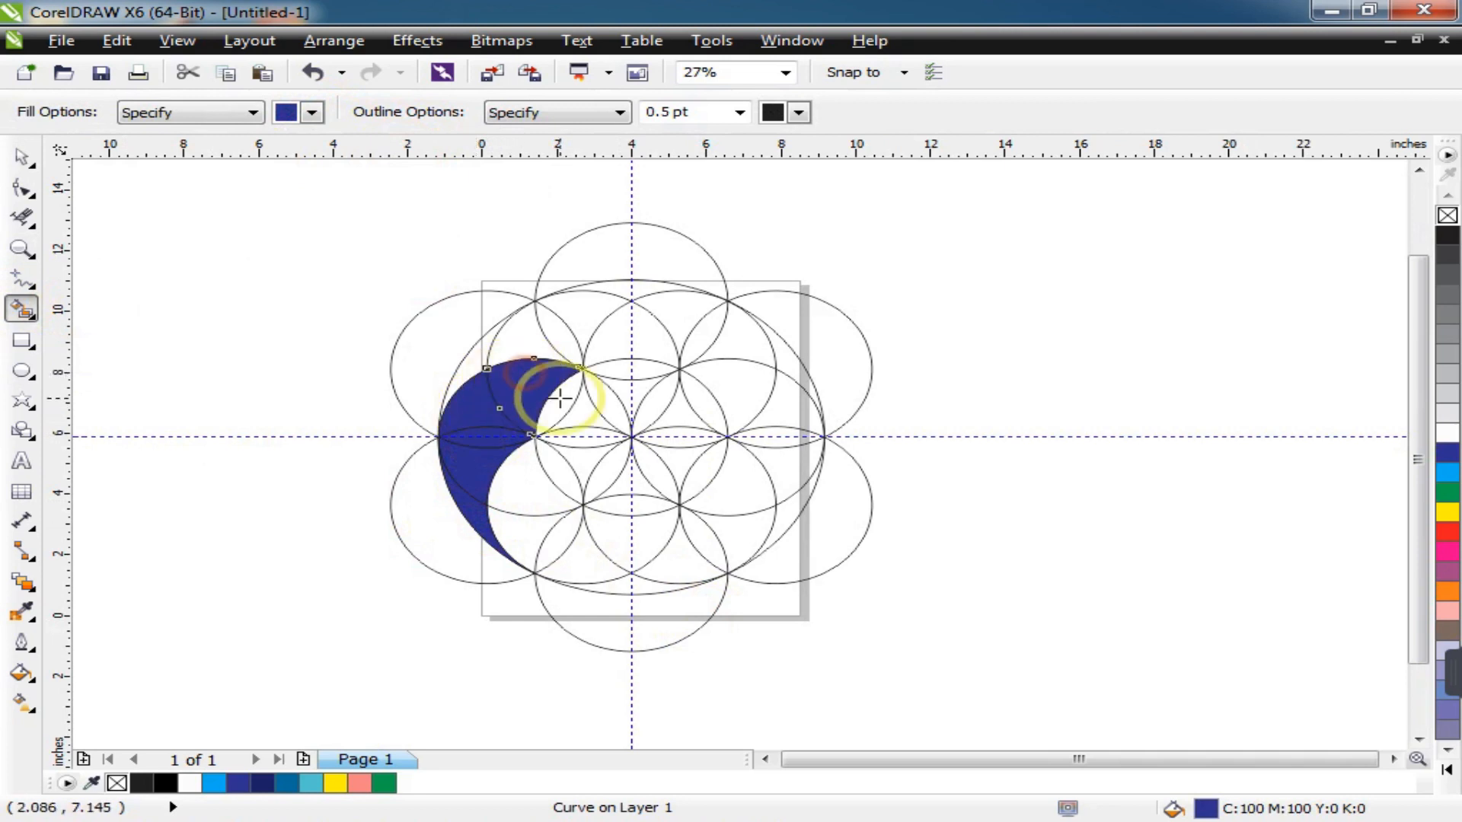
Step: Weld the three blue pieces of the petal's upper part into one shape
scroll(545, 390, "up", 2)
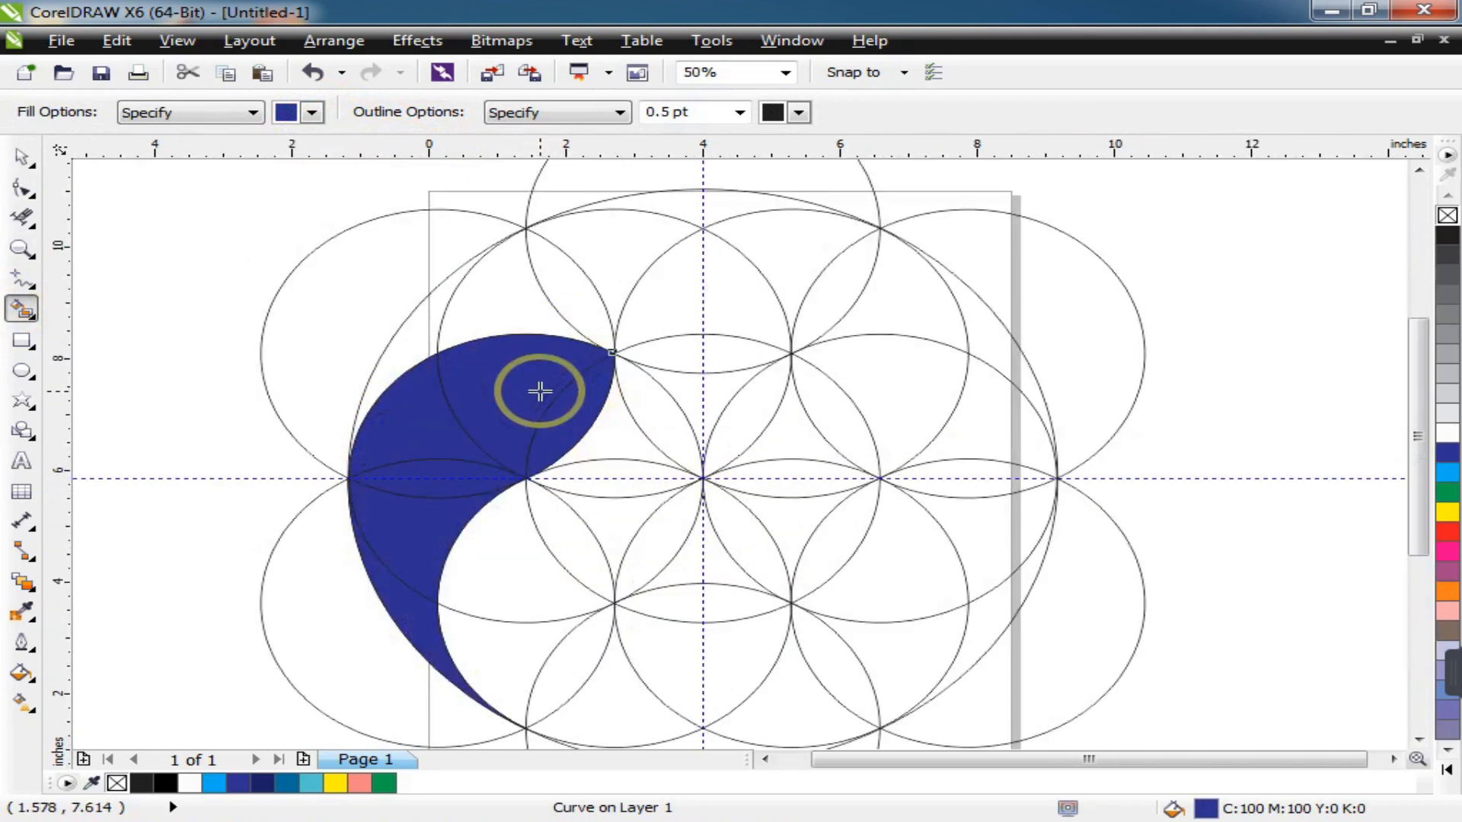
key("space")
left_click(499, 352, "shift")
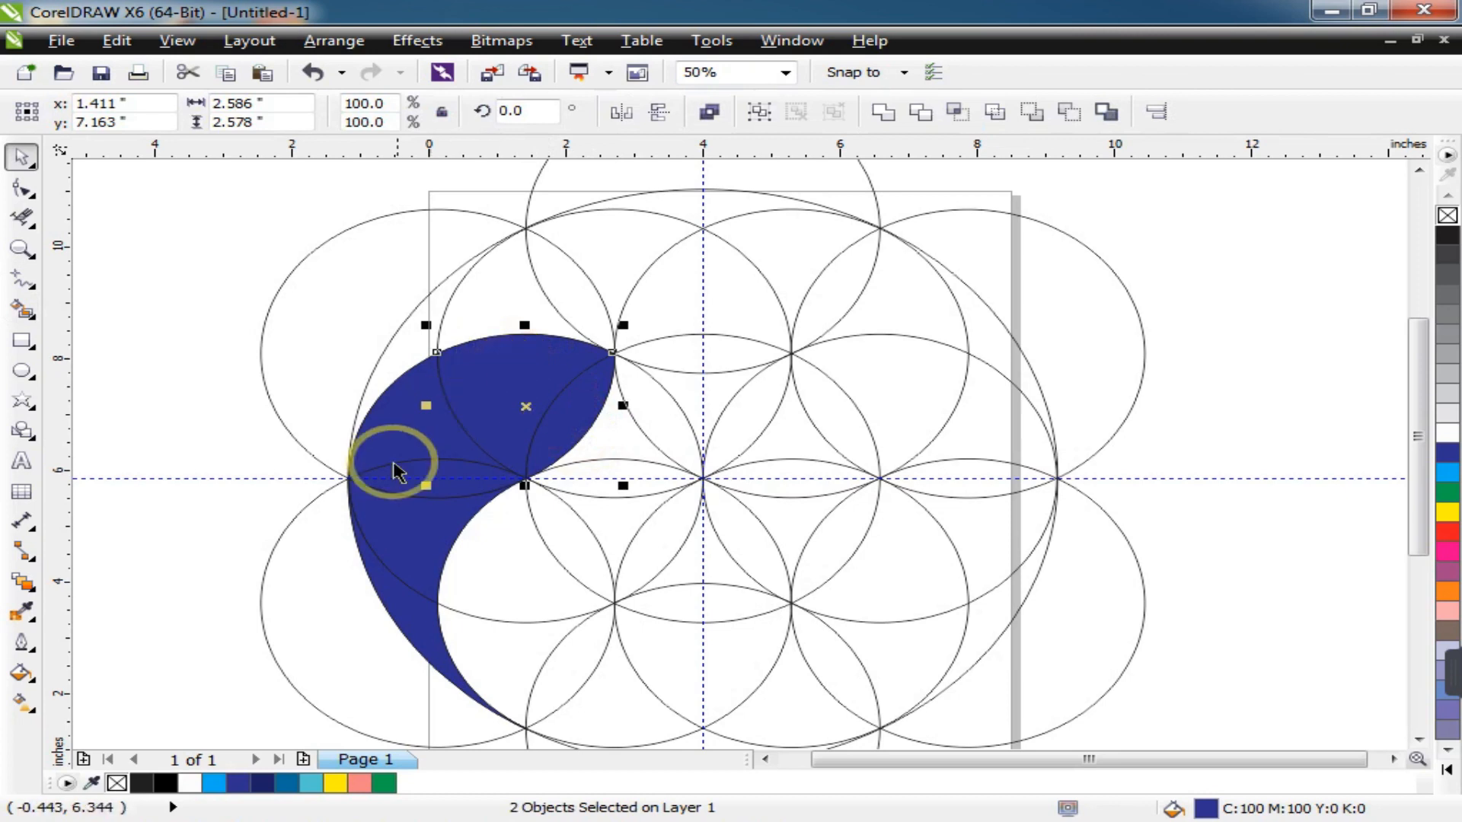
left_click(419, 428, "shift")
left_click(883, 115)
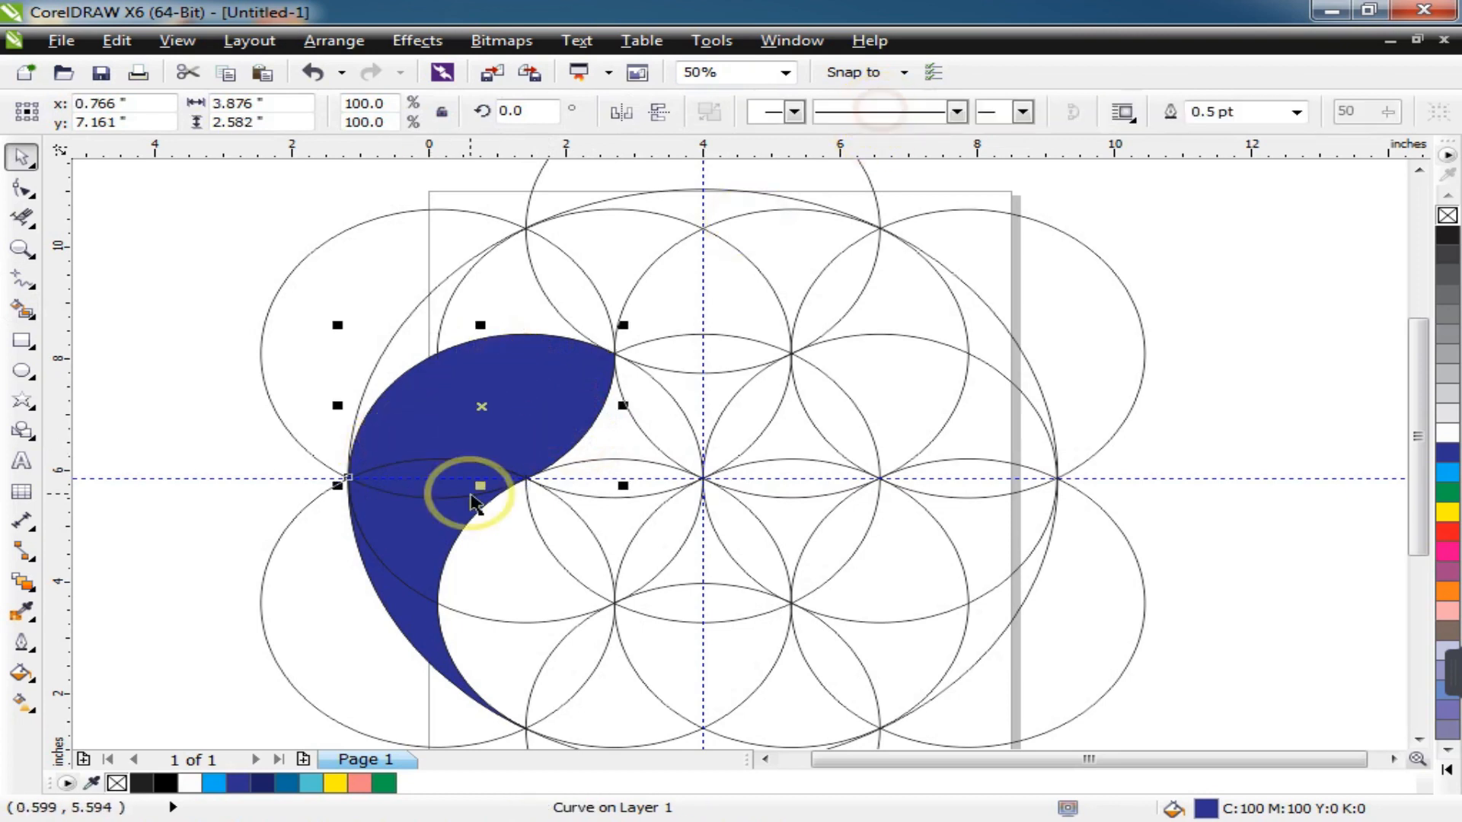
Step: Weld the lens-shaped piece with the two lower blue pieces to form the petal's tail
left_click(444, 479)
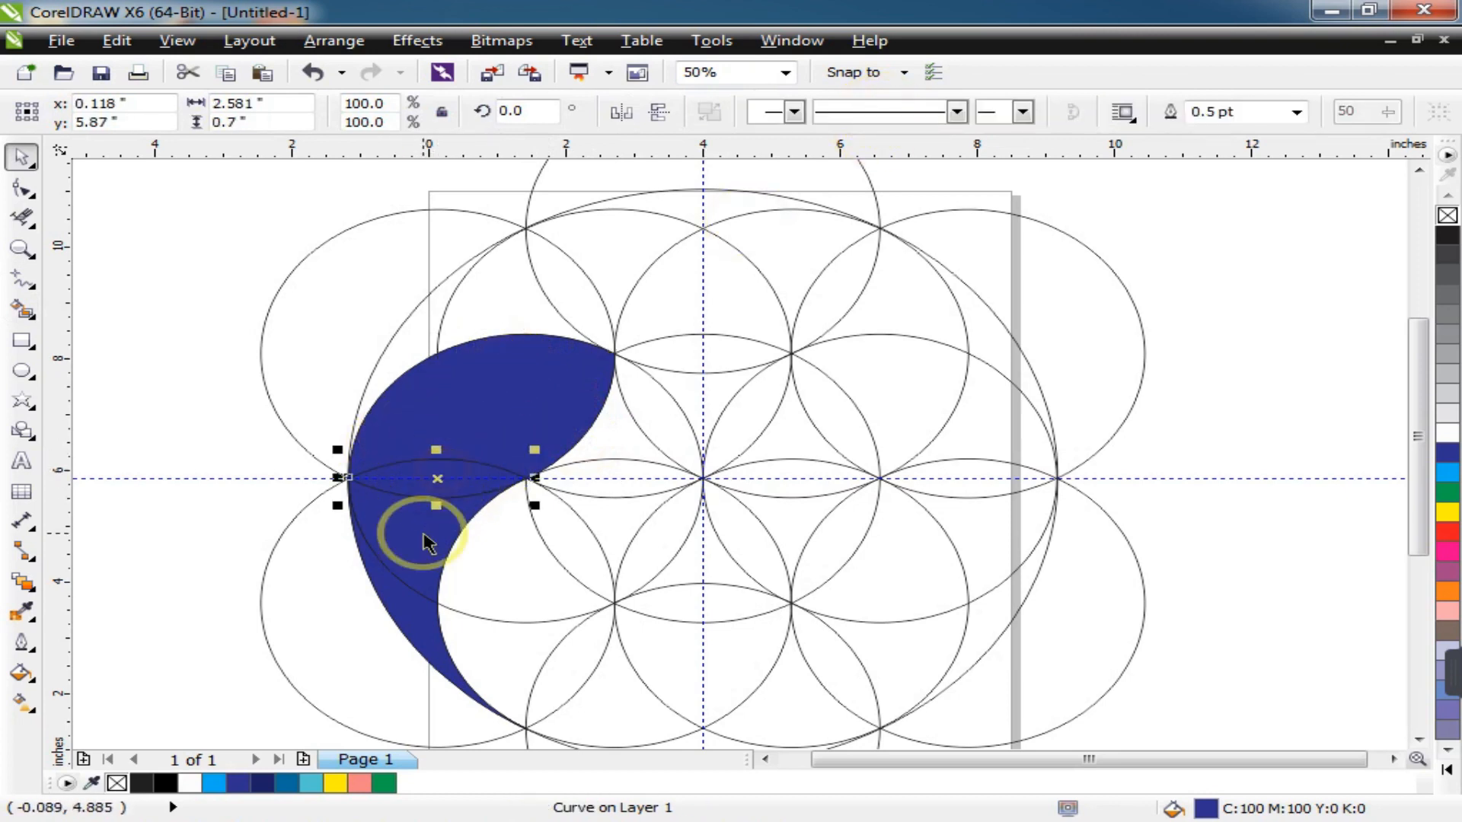
left_click(423, 540, "shift")
left_click(886, 115)
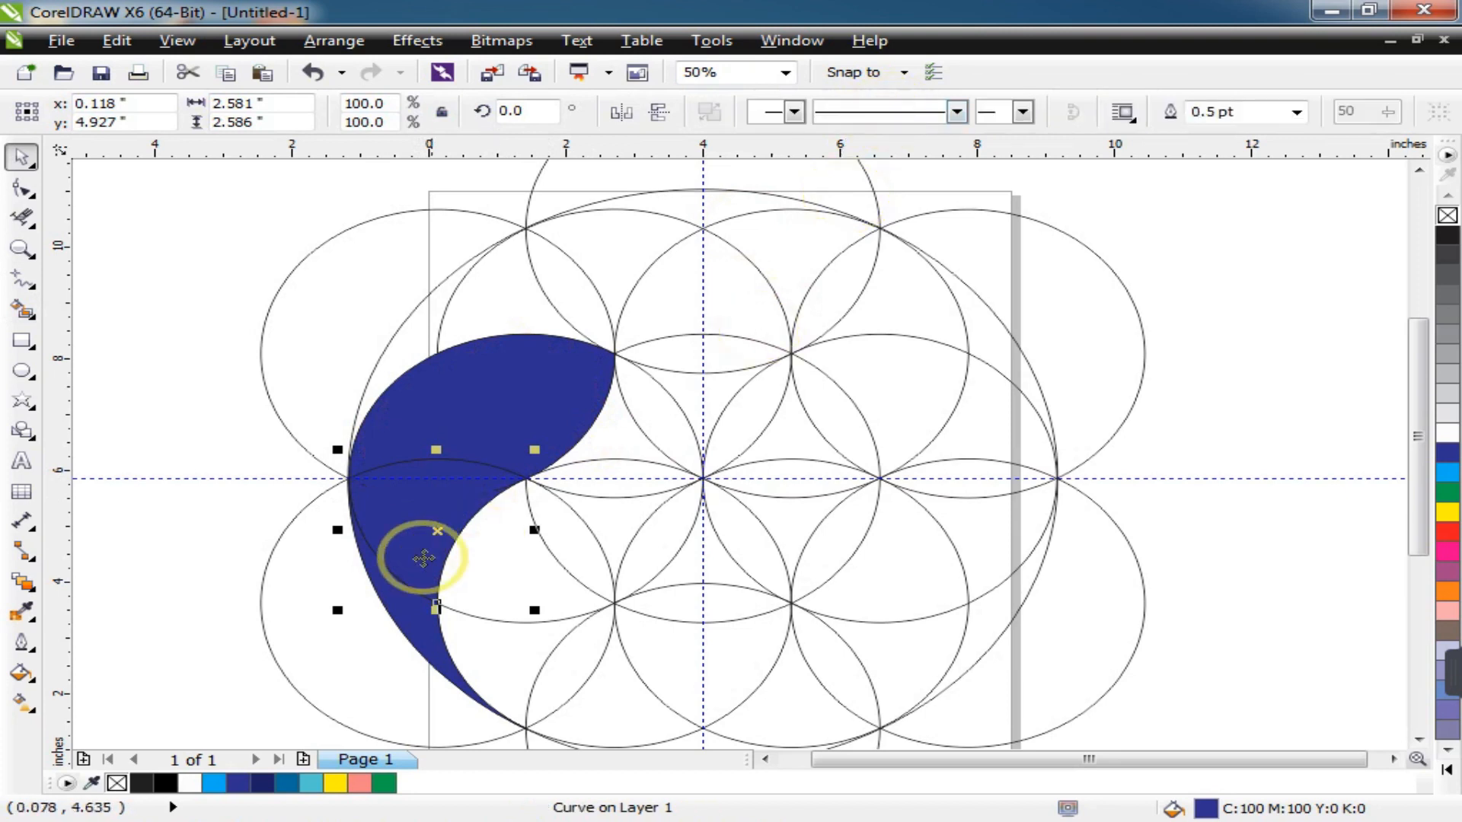
left_click(403, 607, "shift")
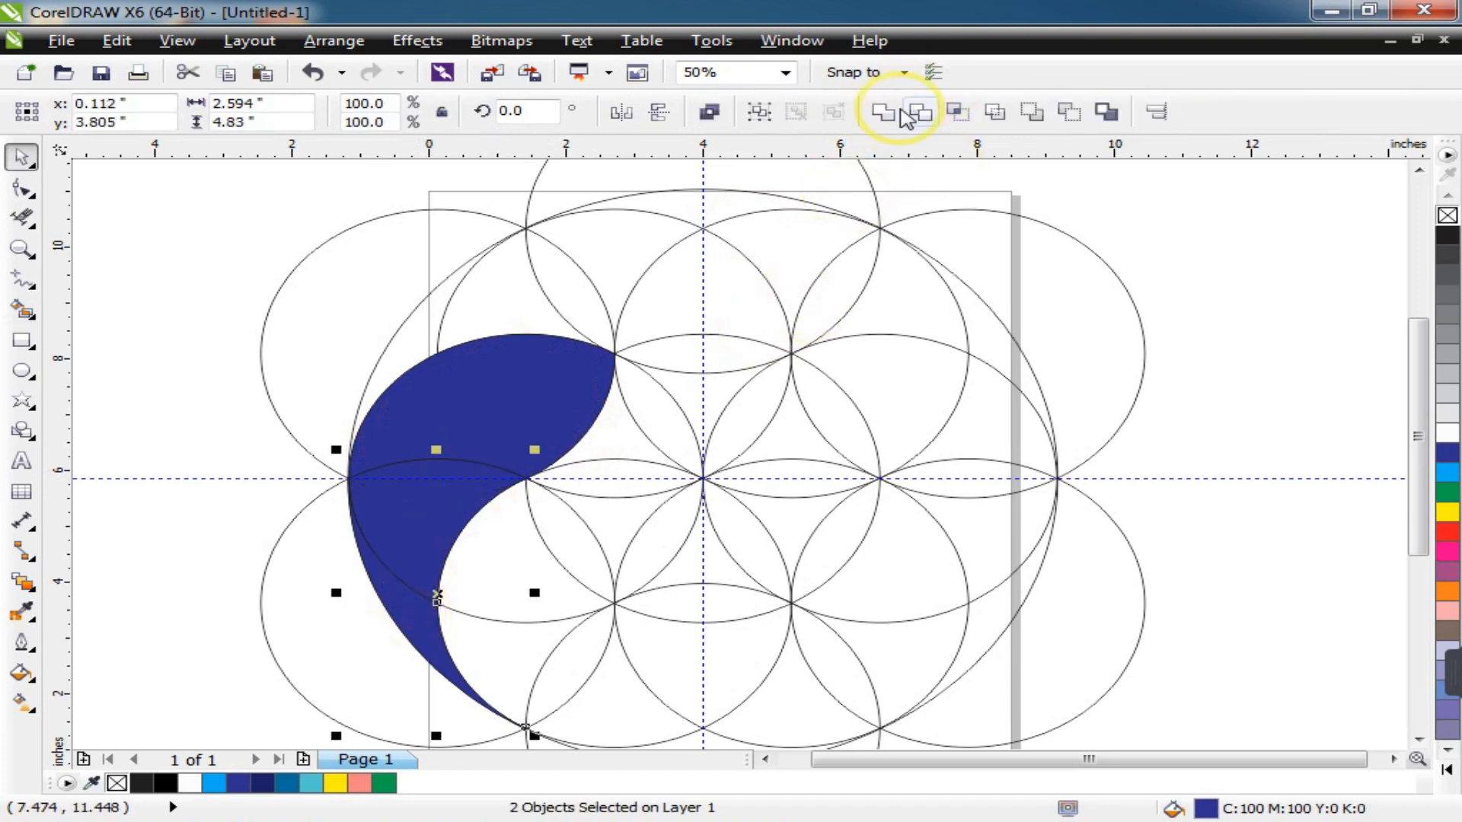
left_click(903, 114)
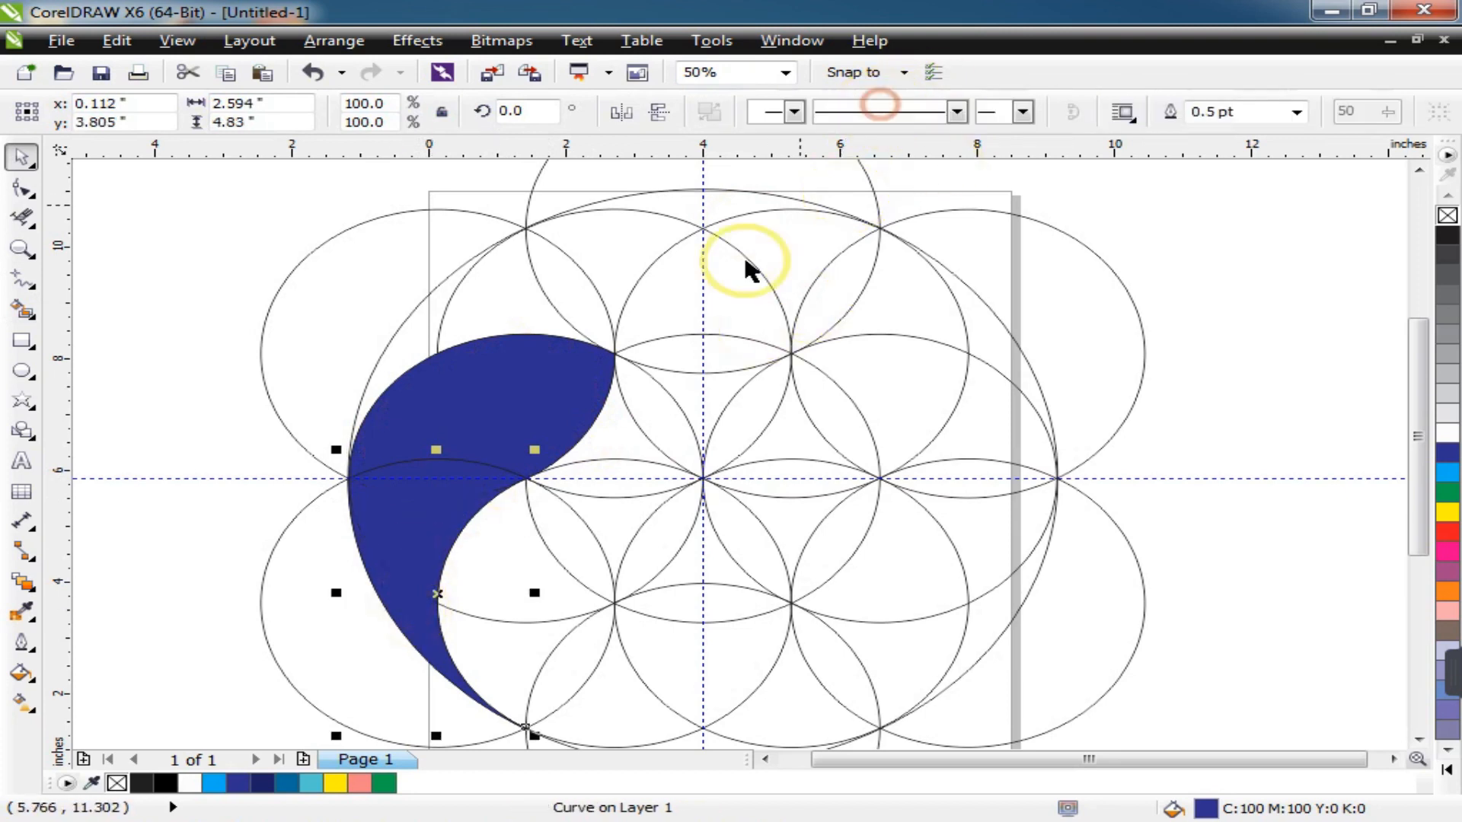
Step: Weld the petal's upper part and tail into a single blue shape
left_click(160, 403)
left_click(375, 483)
left_click(513, 385, "shift")
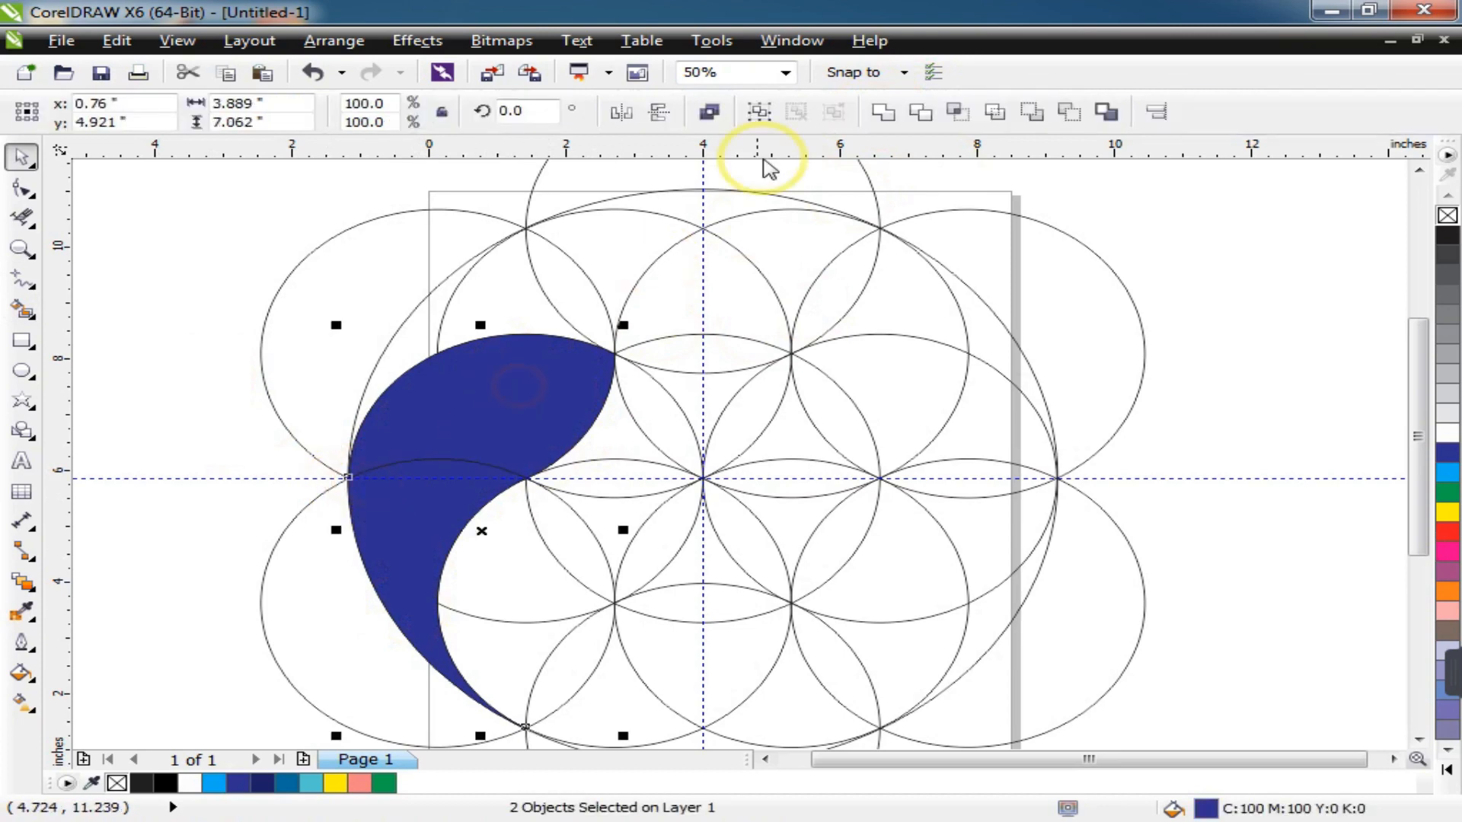
left_click(881, 114)
Step: Cut the welded blue petal from the drawing and delete all the construction circles
scroll(135, 342, "down", 2)
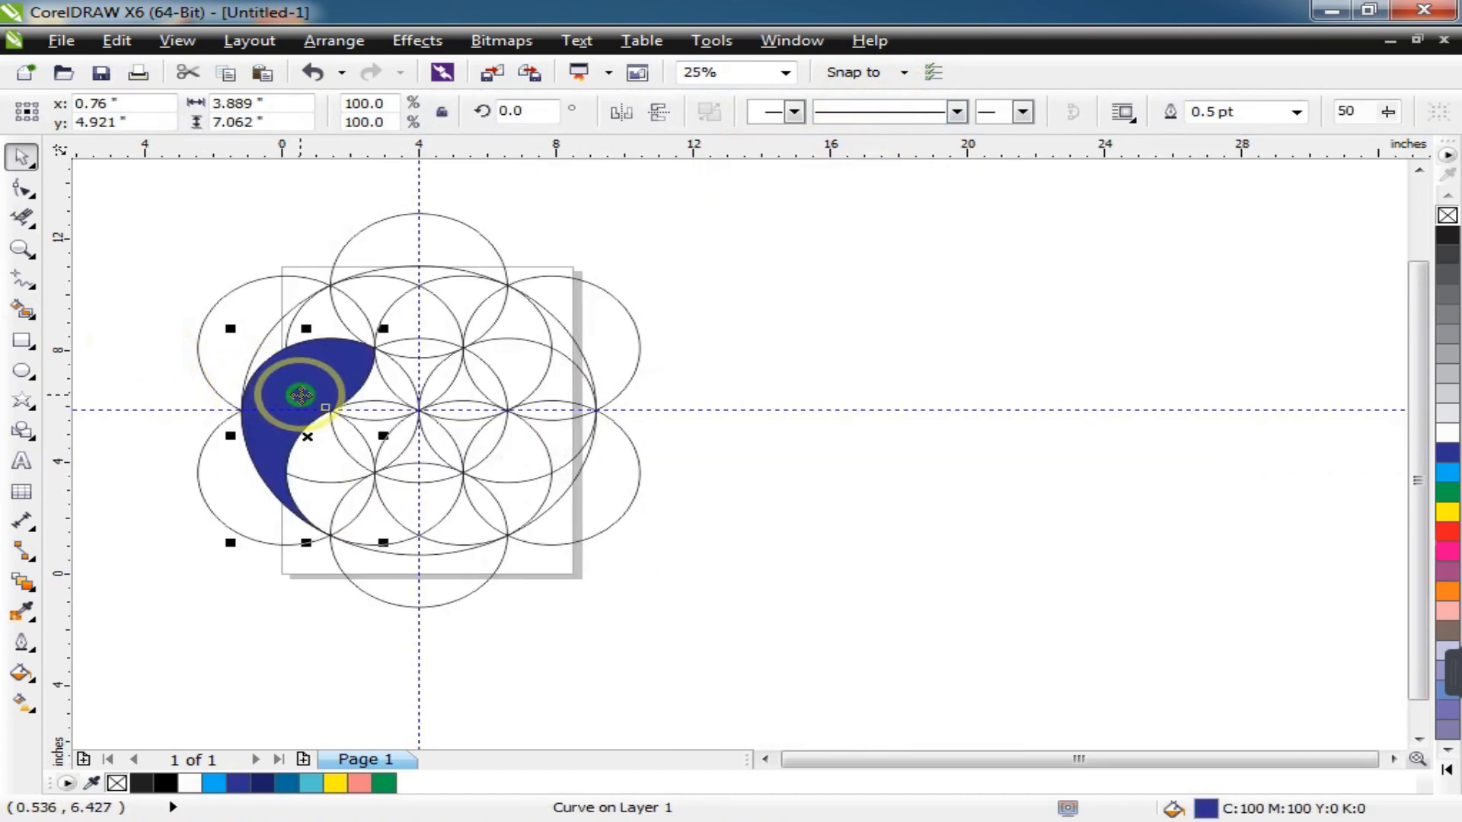
right_click(299, 393)
left_click(369, 214)
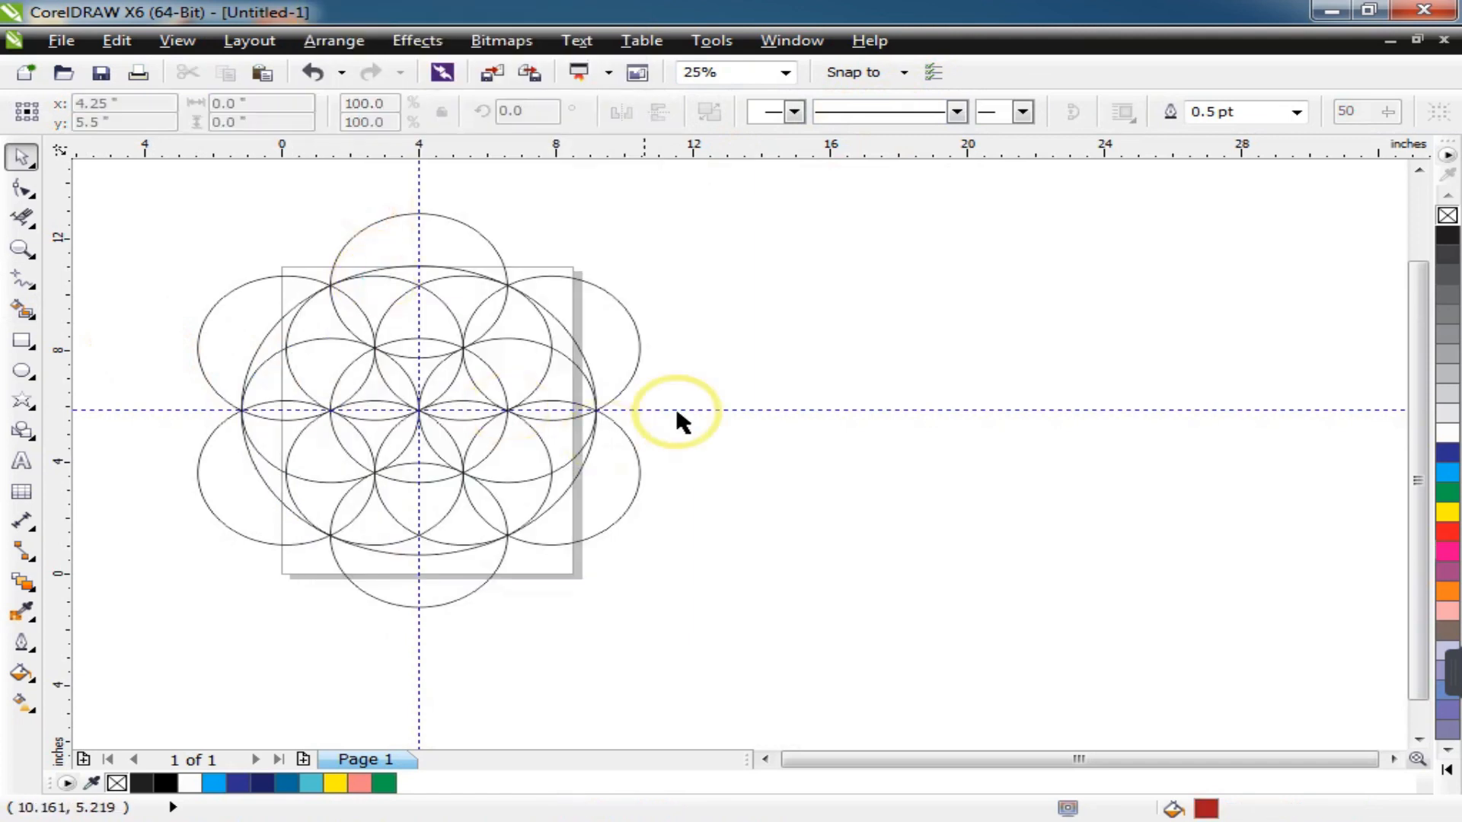
left_click_drag(761, 165, 117, 623)
key("Delete")
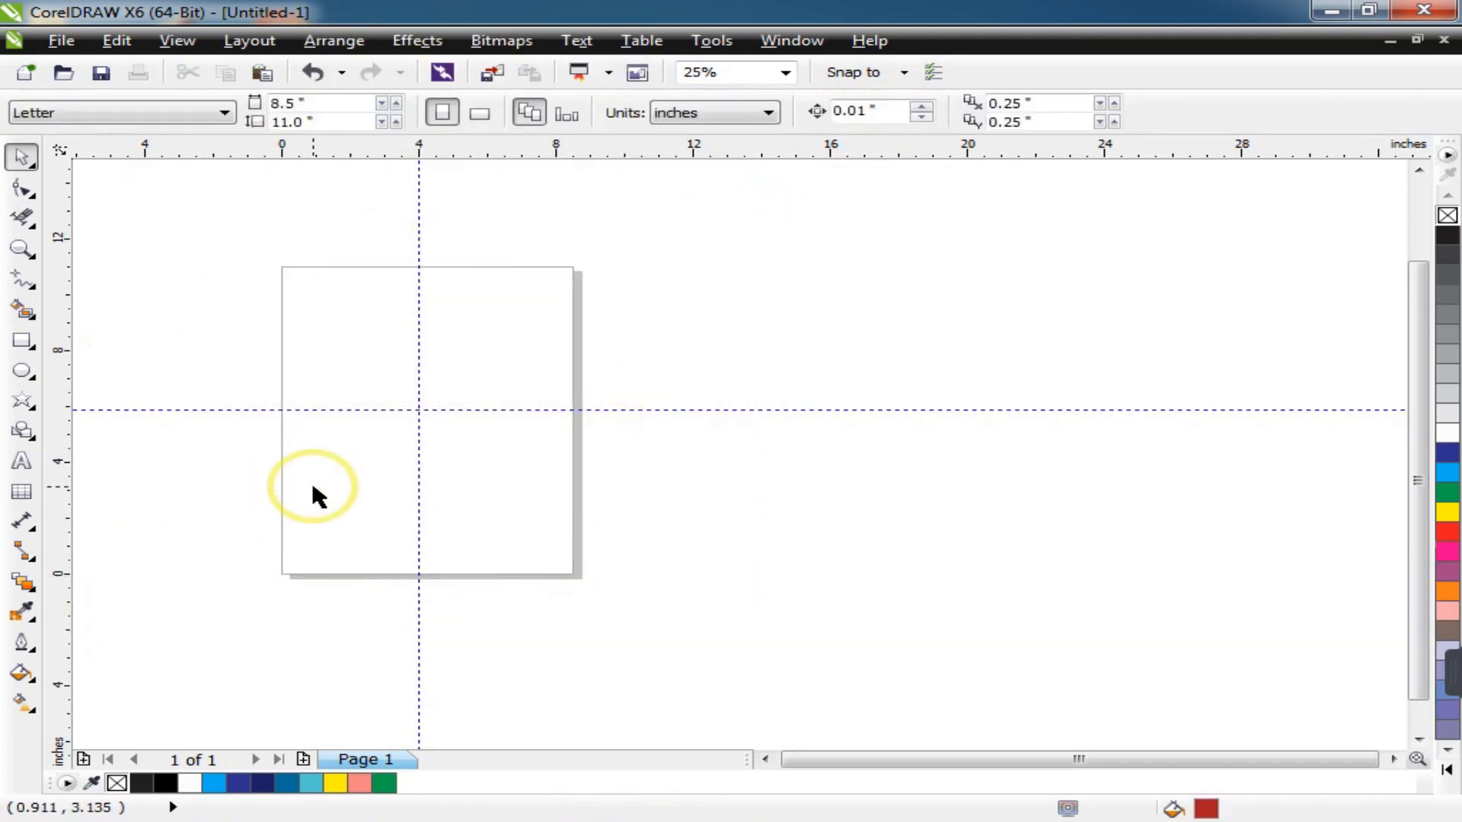
Step: Paste the cut blue petal back into the drawing and select it for rotation
key("ctrl+v")
left_click(328, 371)
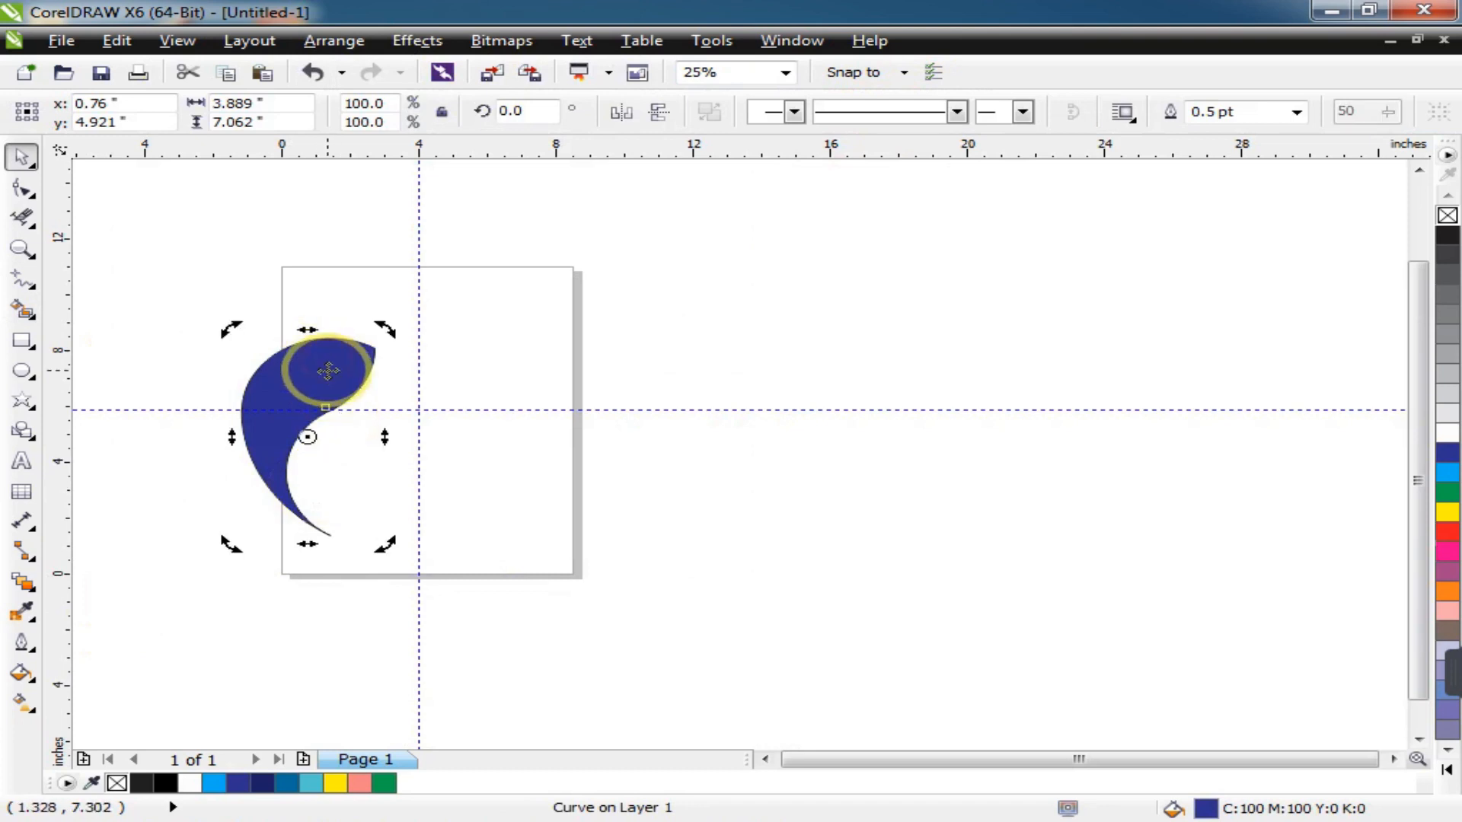
left_click(333, 445)
left_click_drag(307, 431, 404, 411)
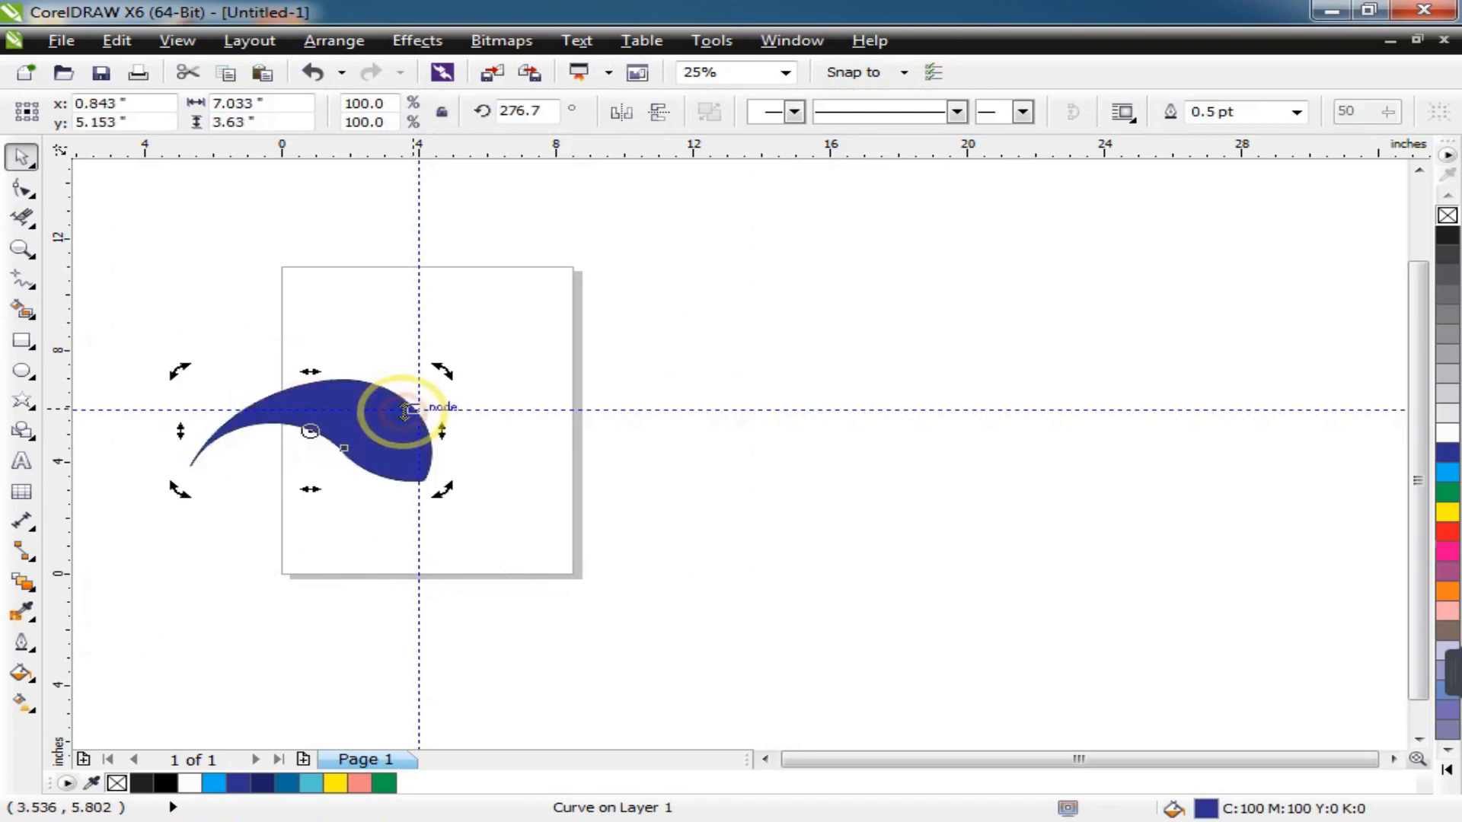
key("ctrl+z")
Step: Move the petal's rotation centre to the intersection of the two guidelines
left_click(303, 287)
left_click(300, 381)
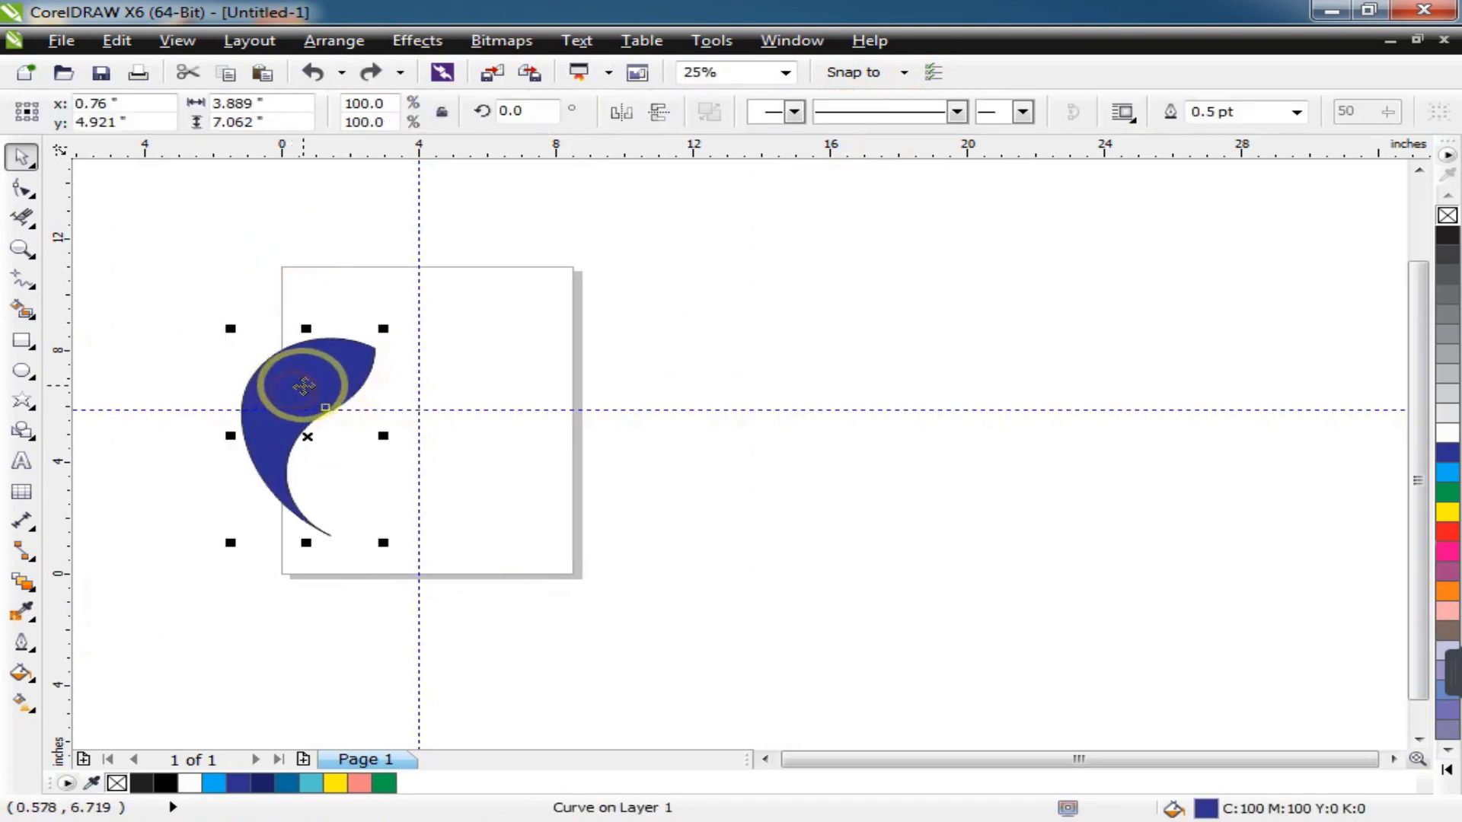
left_click(300, 377)
mouse_move(298, 417)
left_mouse_down()
mouse_move(305, 441)
mouse_move(418, 404)
left_mouse_up()
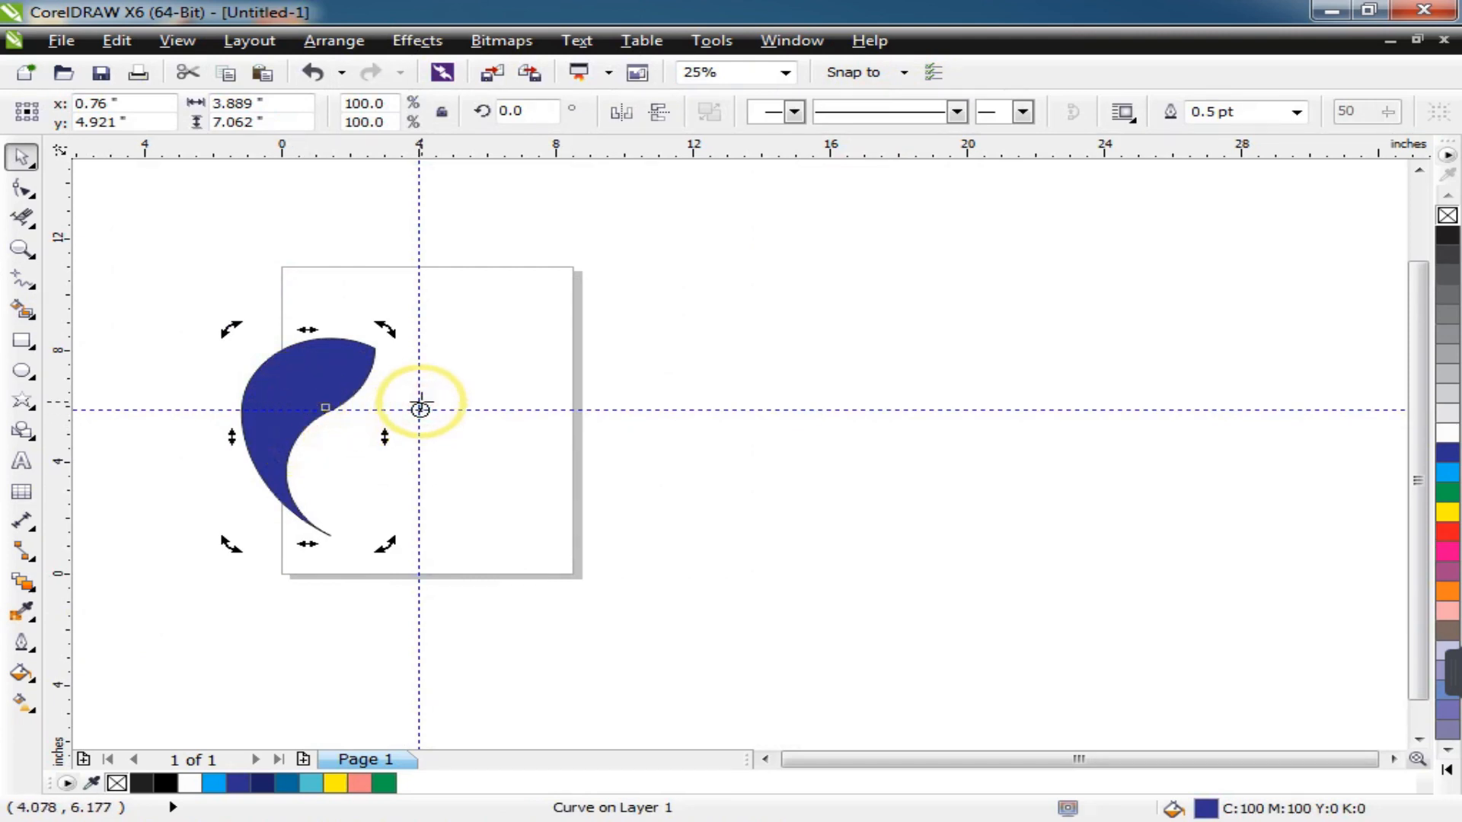
Step: Refine the petal's rotation centre at extreme magnification so it sits exactly on the guideline intersection
scroll(404, 467, "up", 7)
left_click_drag(538, 257, 343, 310)
scroll(343, 310, "up", 6)
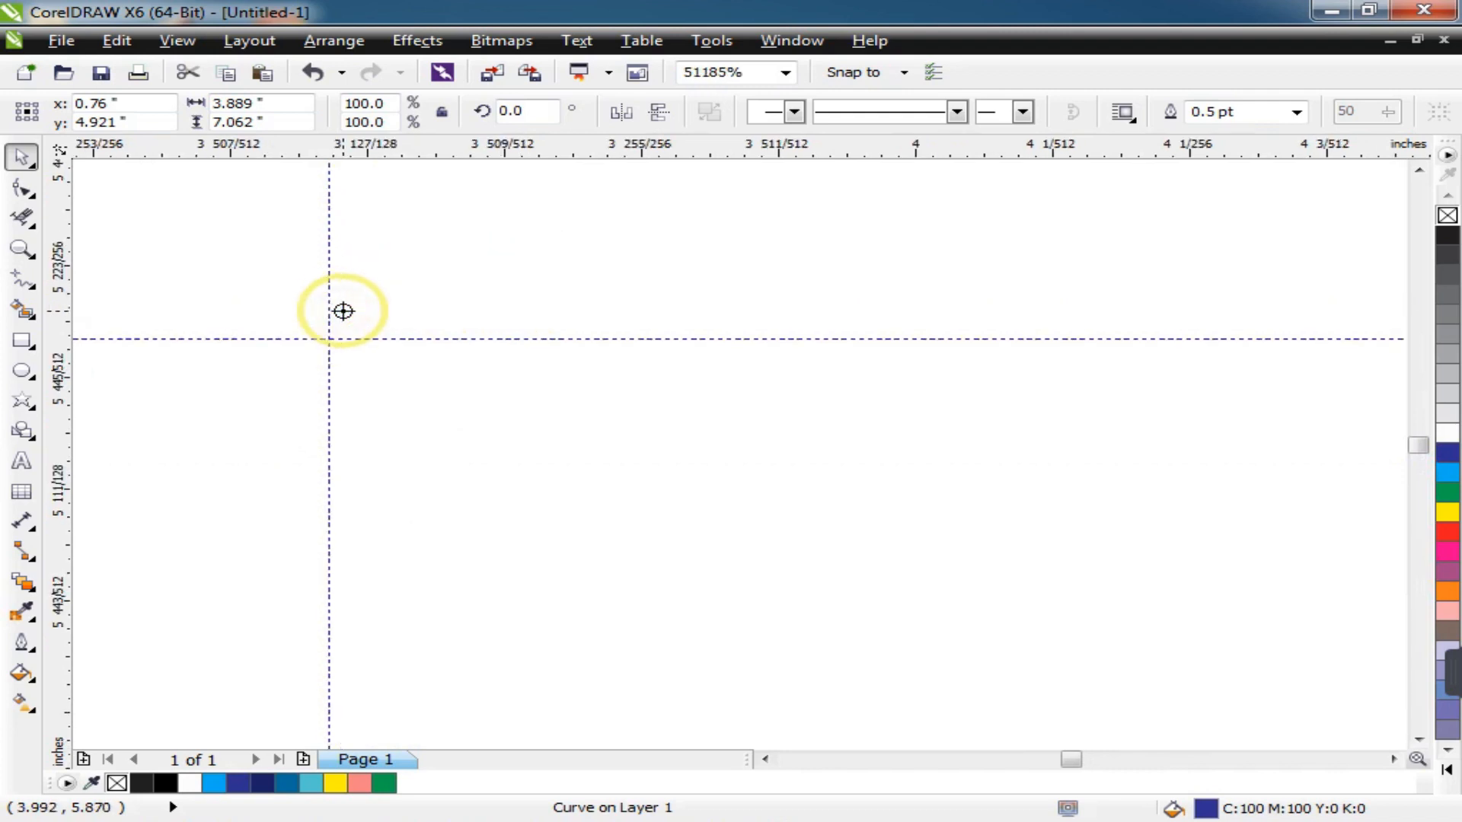
left_click_drag(721, 393, 641, 532)
scroll(648, 537, "up", 4)
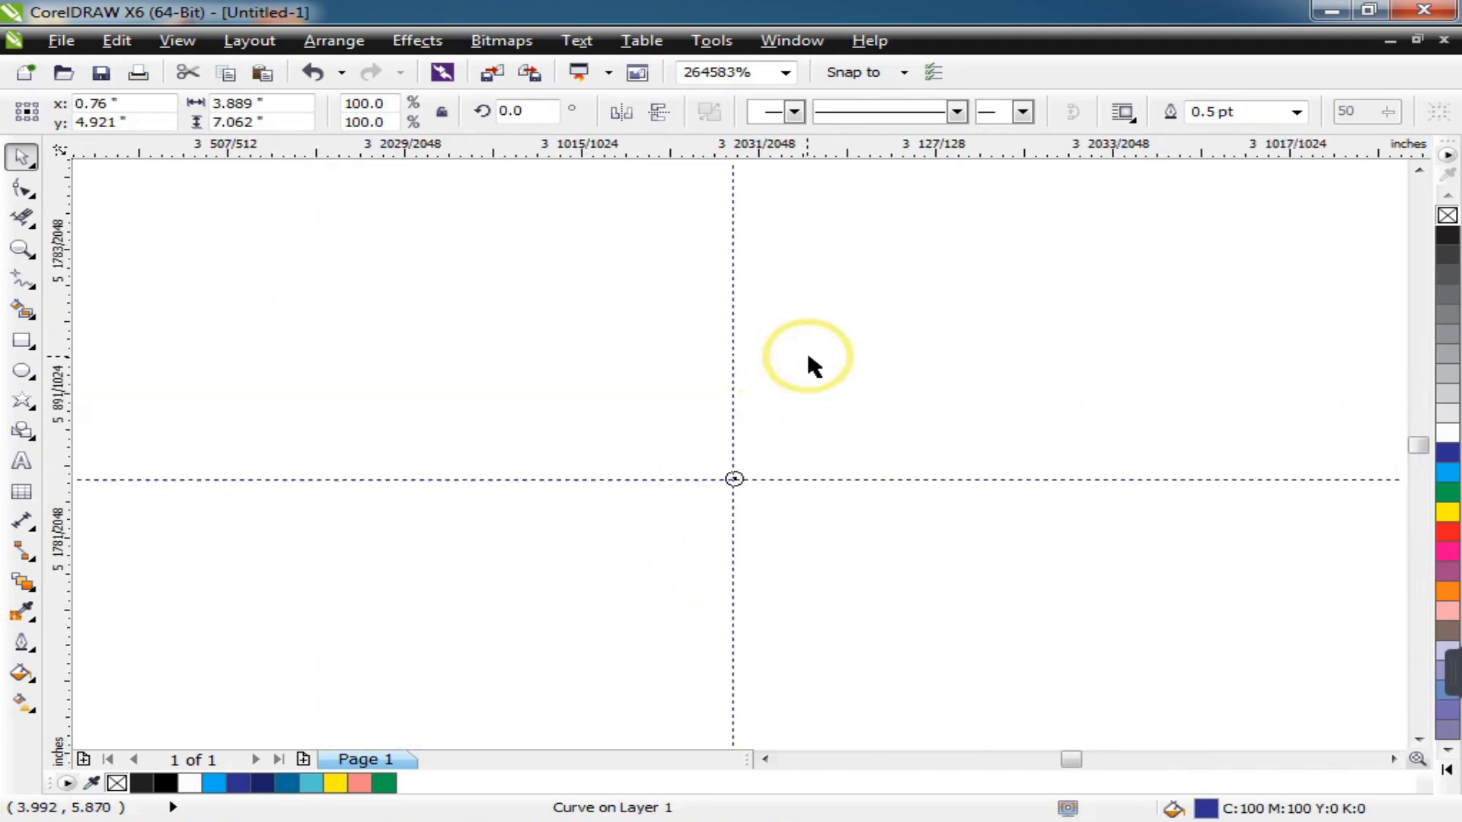
scroll(736, 483, "up", 3)
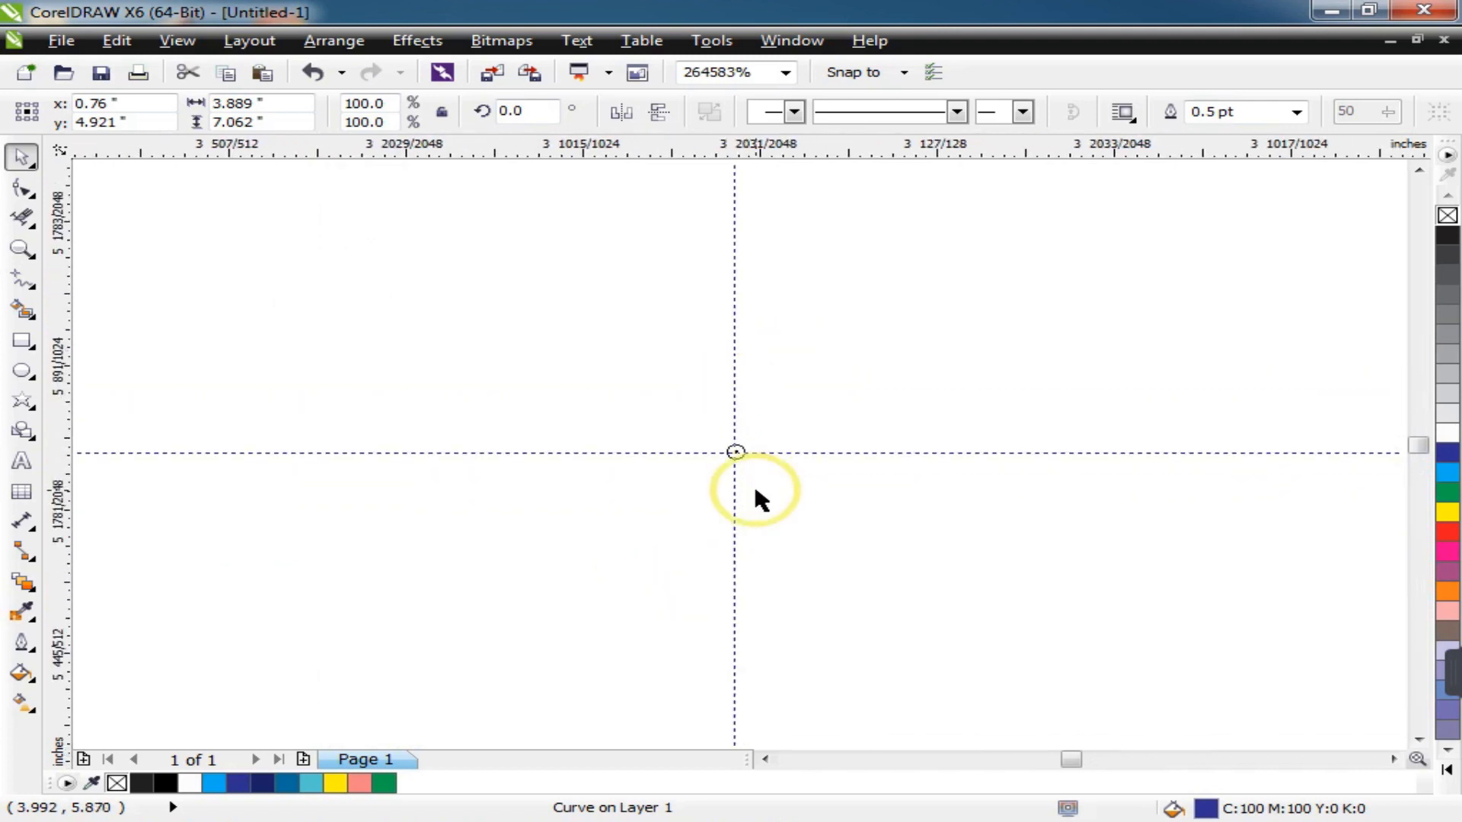
scroll(749, 480, "up", 2)
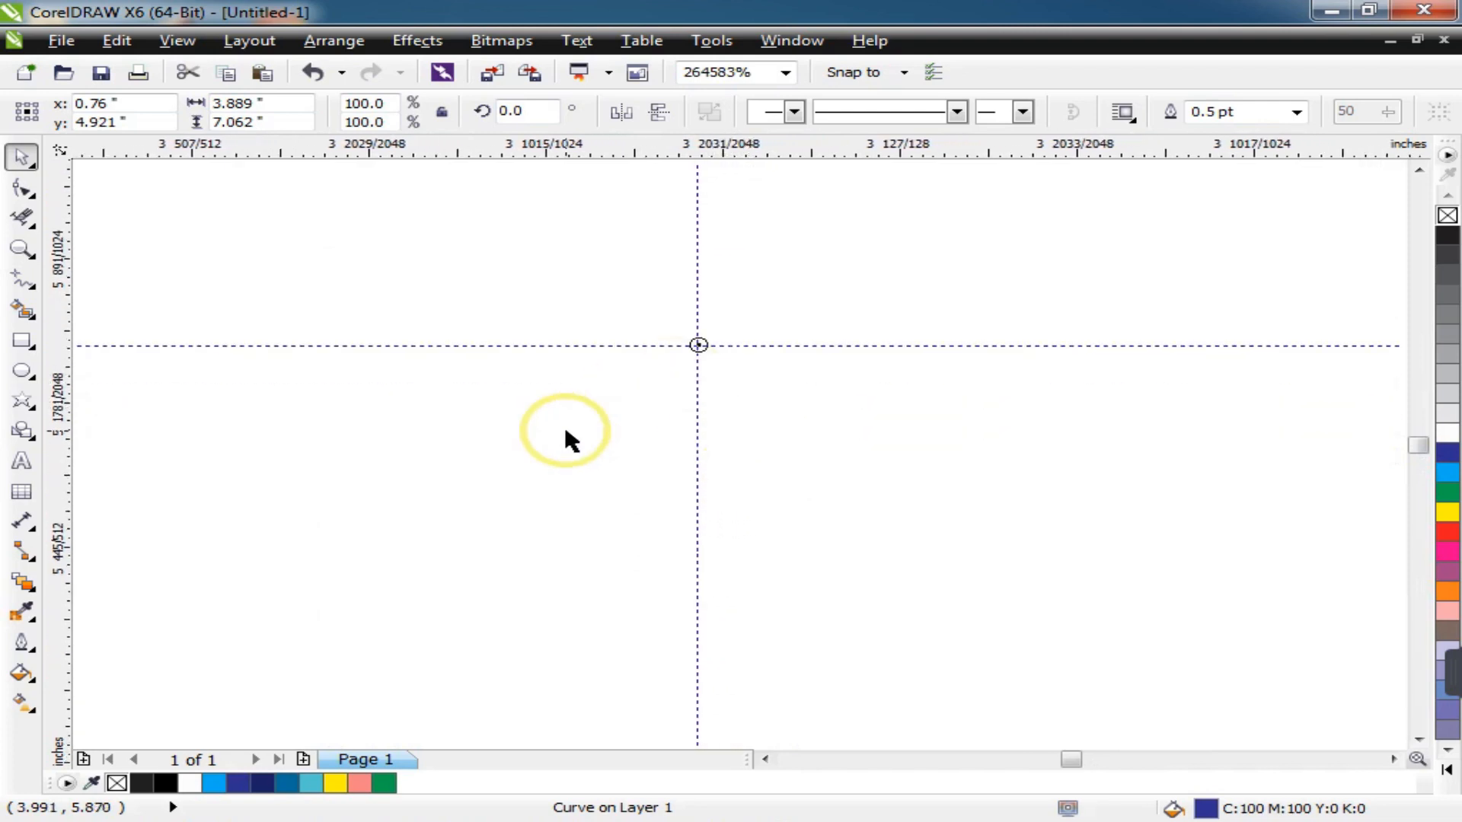
scroll(563, 424, "down", 4)
scroll(533, 379, "down", 6)
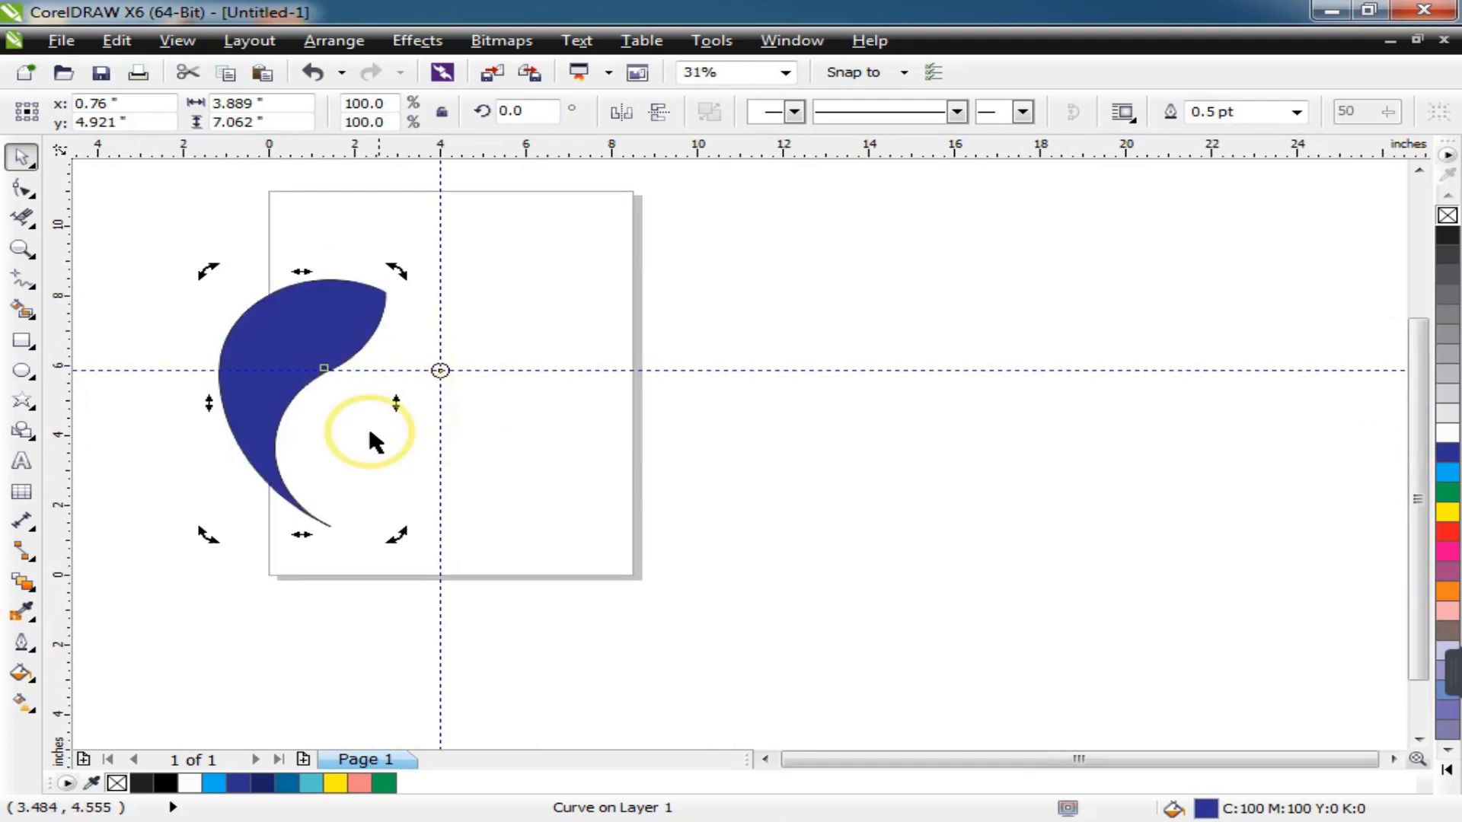
Step: Start a linear two-color fountain fill for the petal with light blue as the end color
left_click(188, 343)
left_click(287, 336)
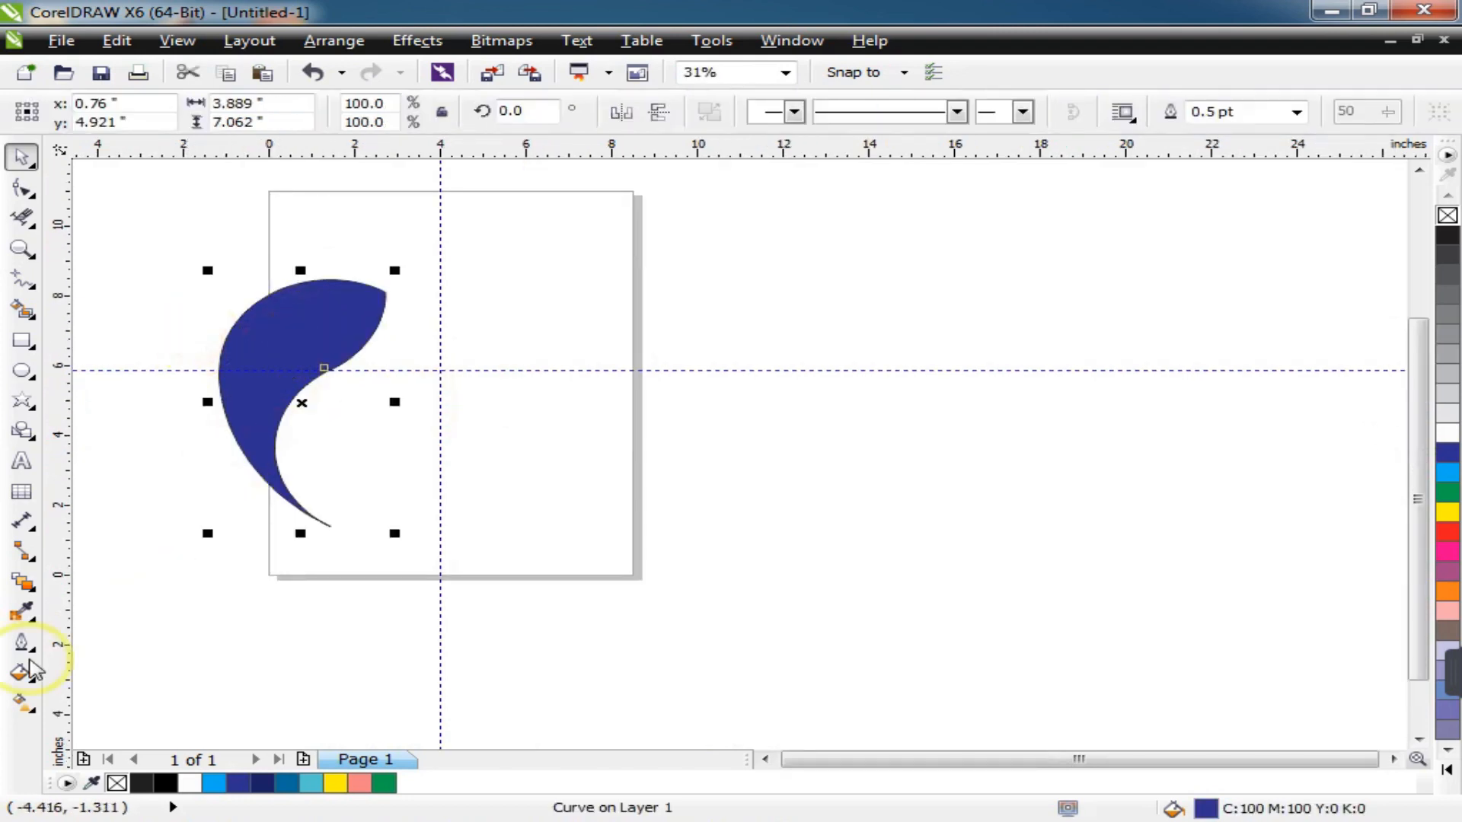
left_click(23, 672)
left_click(121, 529)
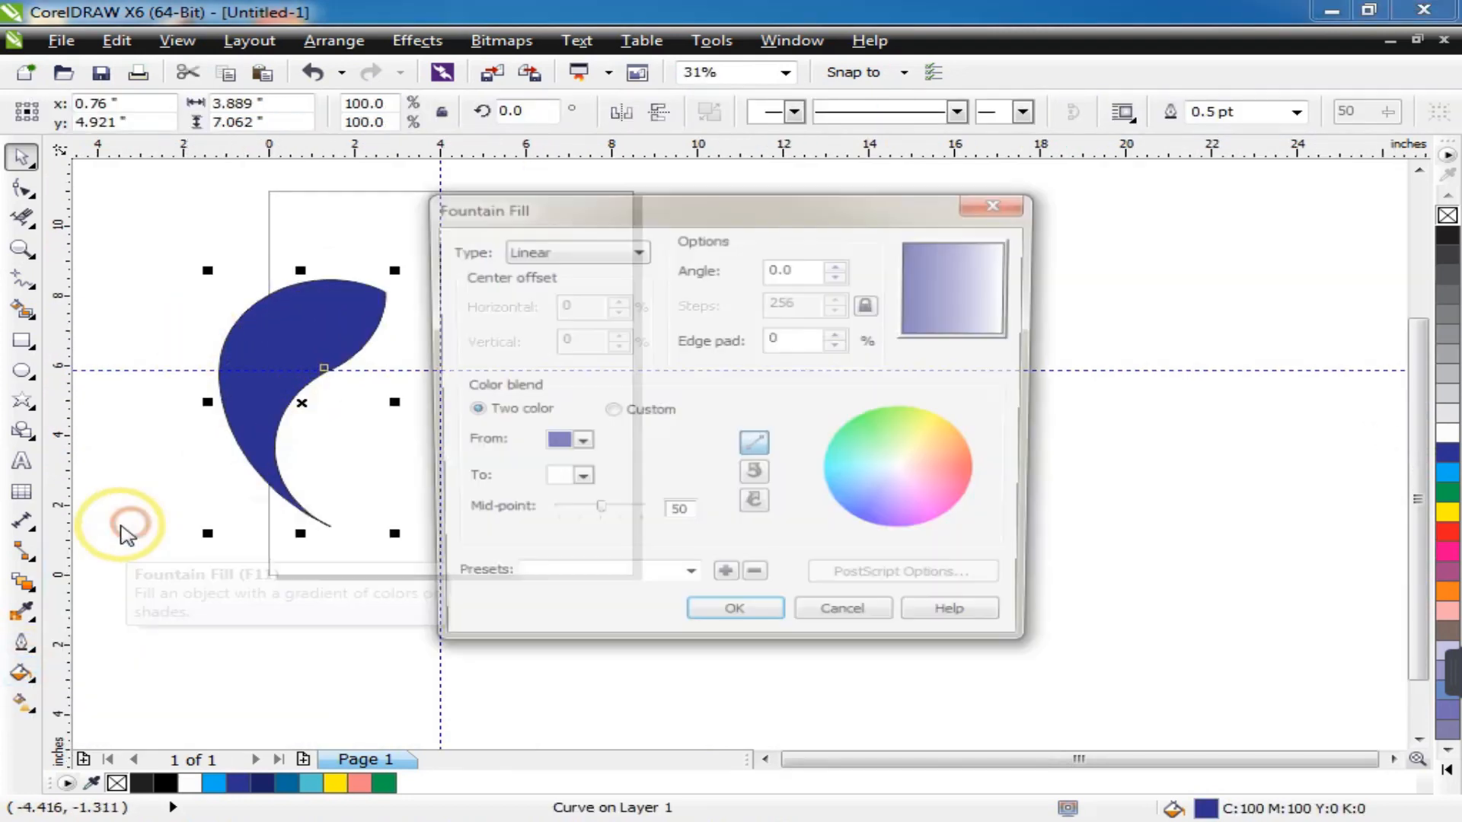
left_click(576, 482)
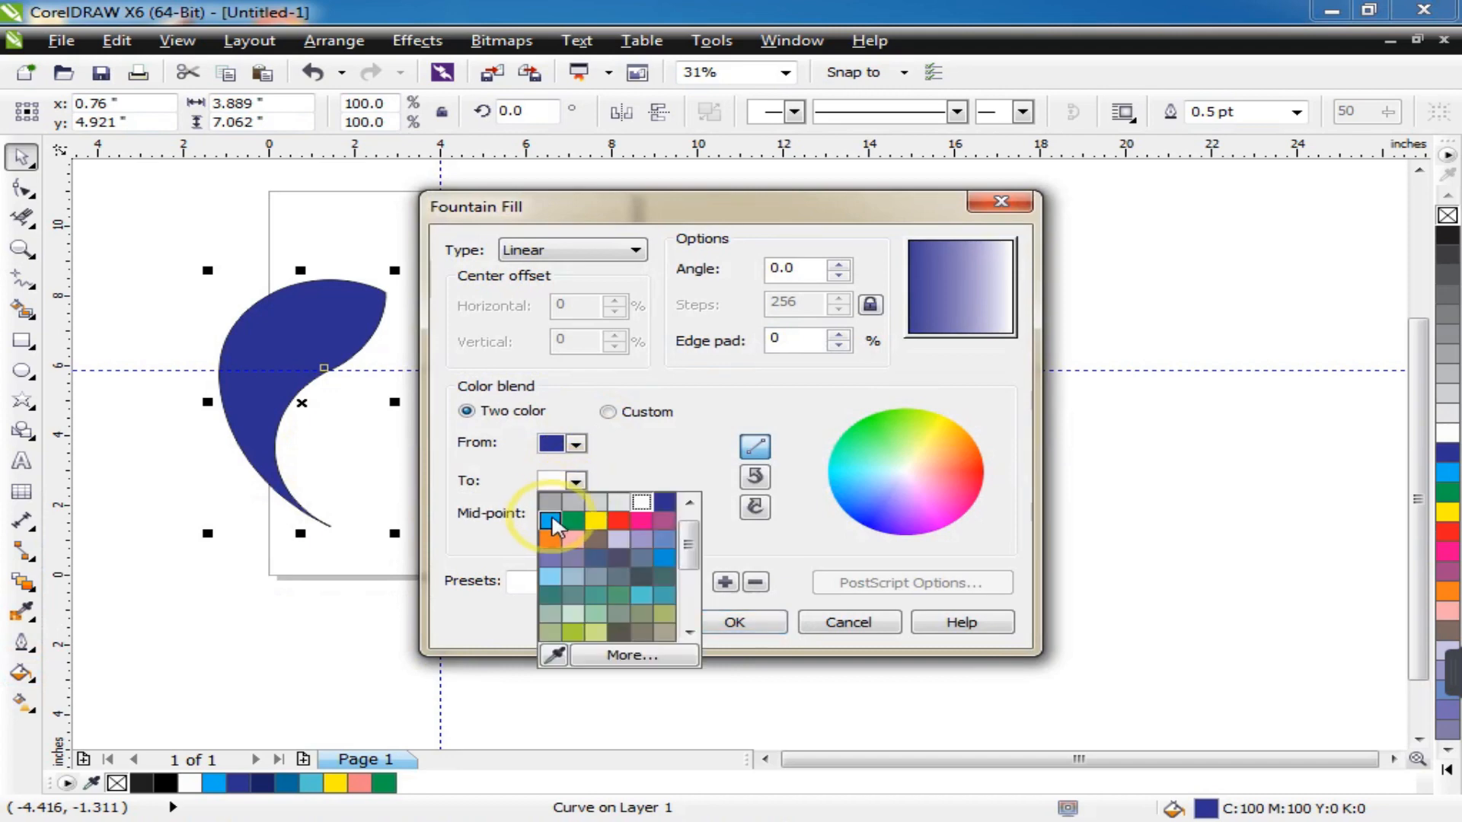
left_click(549, 521)
Step: Set the fountain fill's start color to dark blue C100 M95 Y7 K35 and apply the fill to the petal
left_click(579, 445)
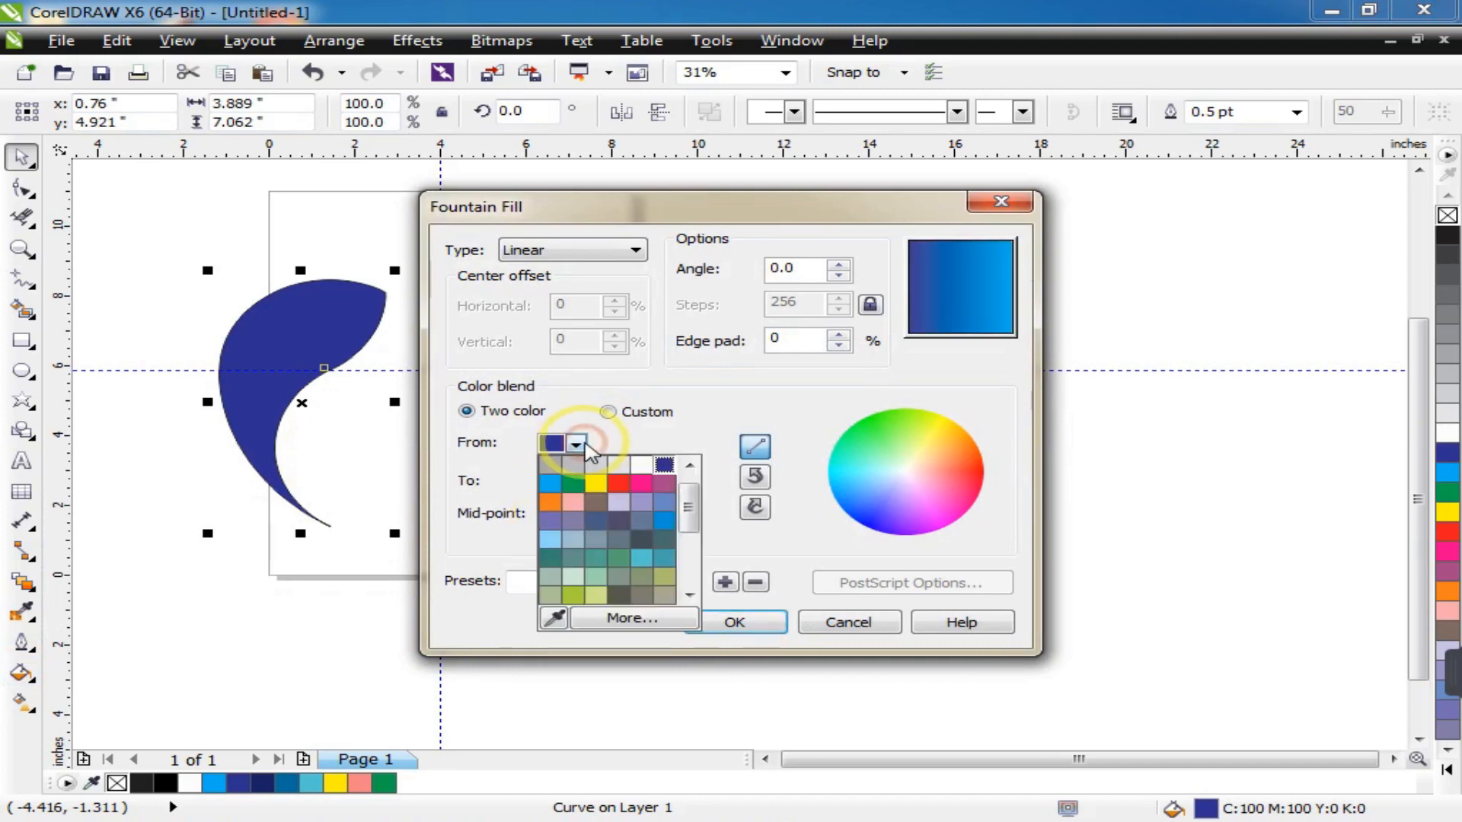
left_click(623, 614)
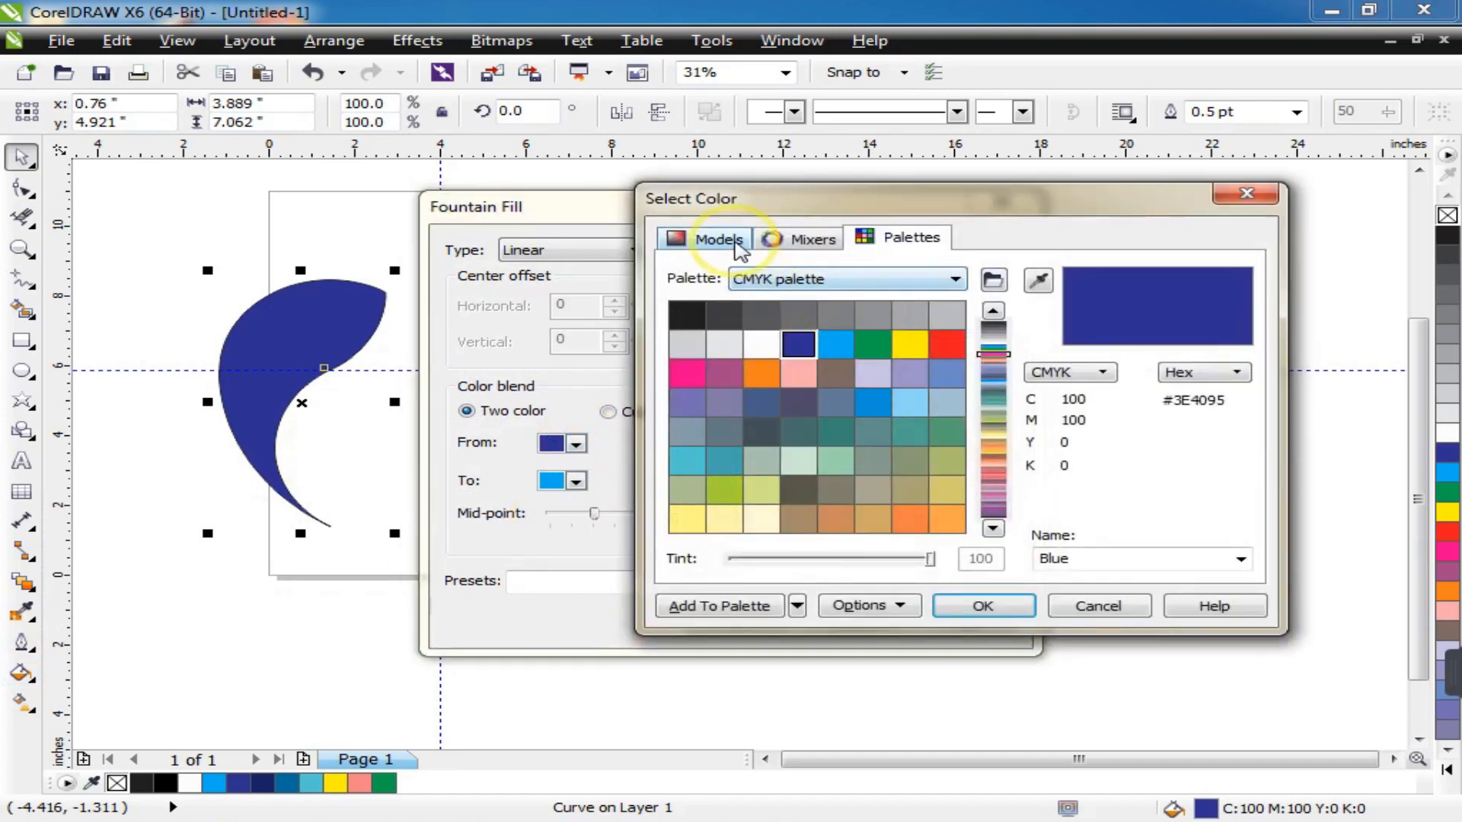
left_click(715, 237)
left_click_drag(843, 425, 950, 436)
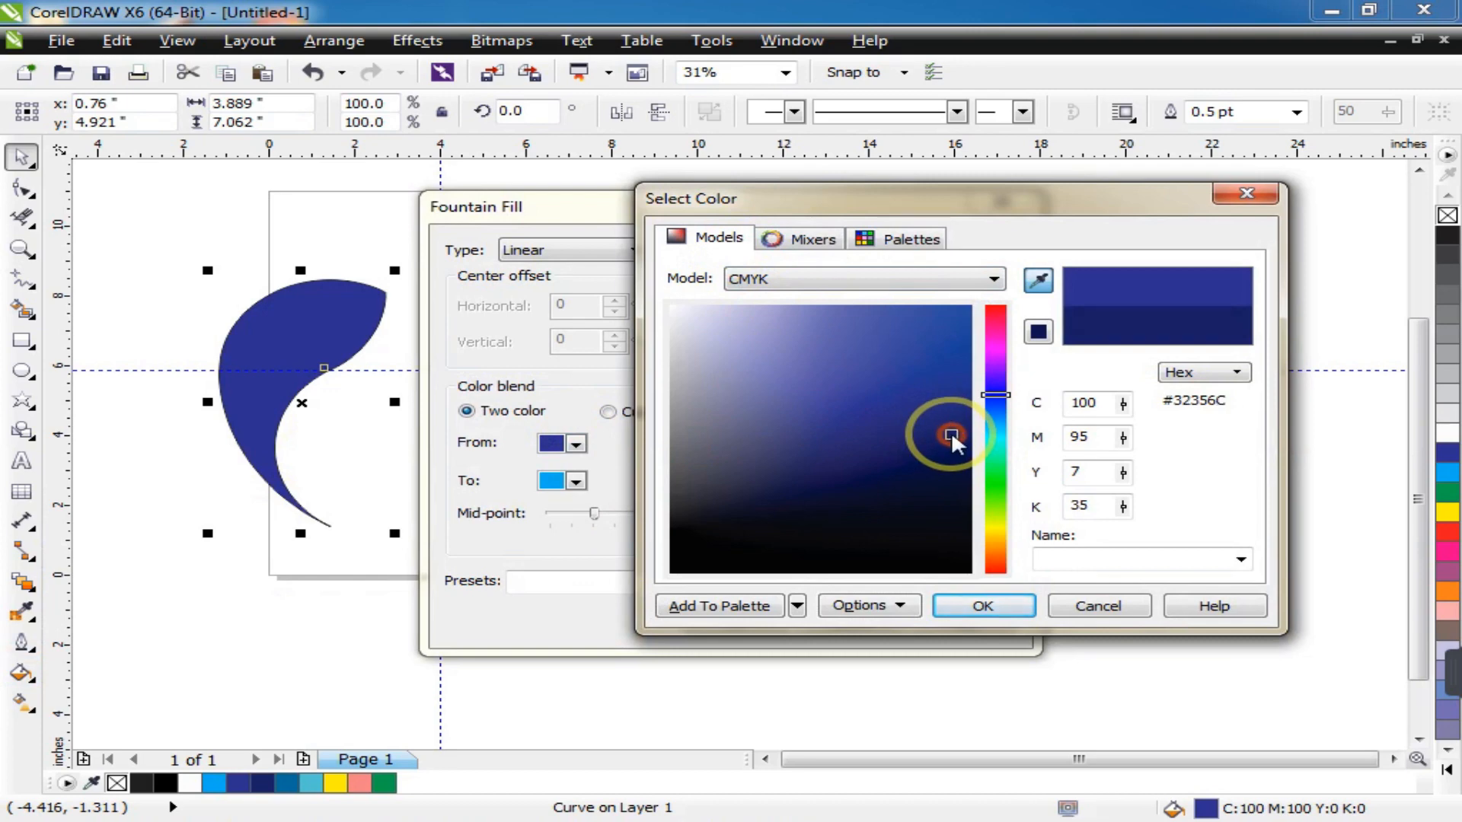
left_click(982, 606)
left_click(735, 620)
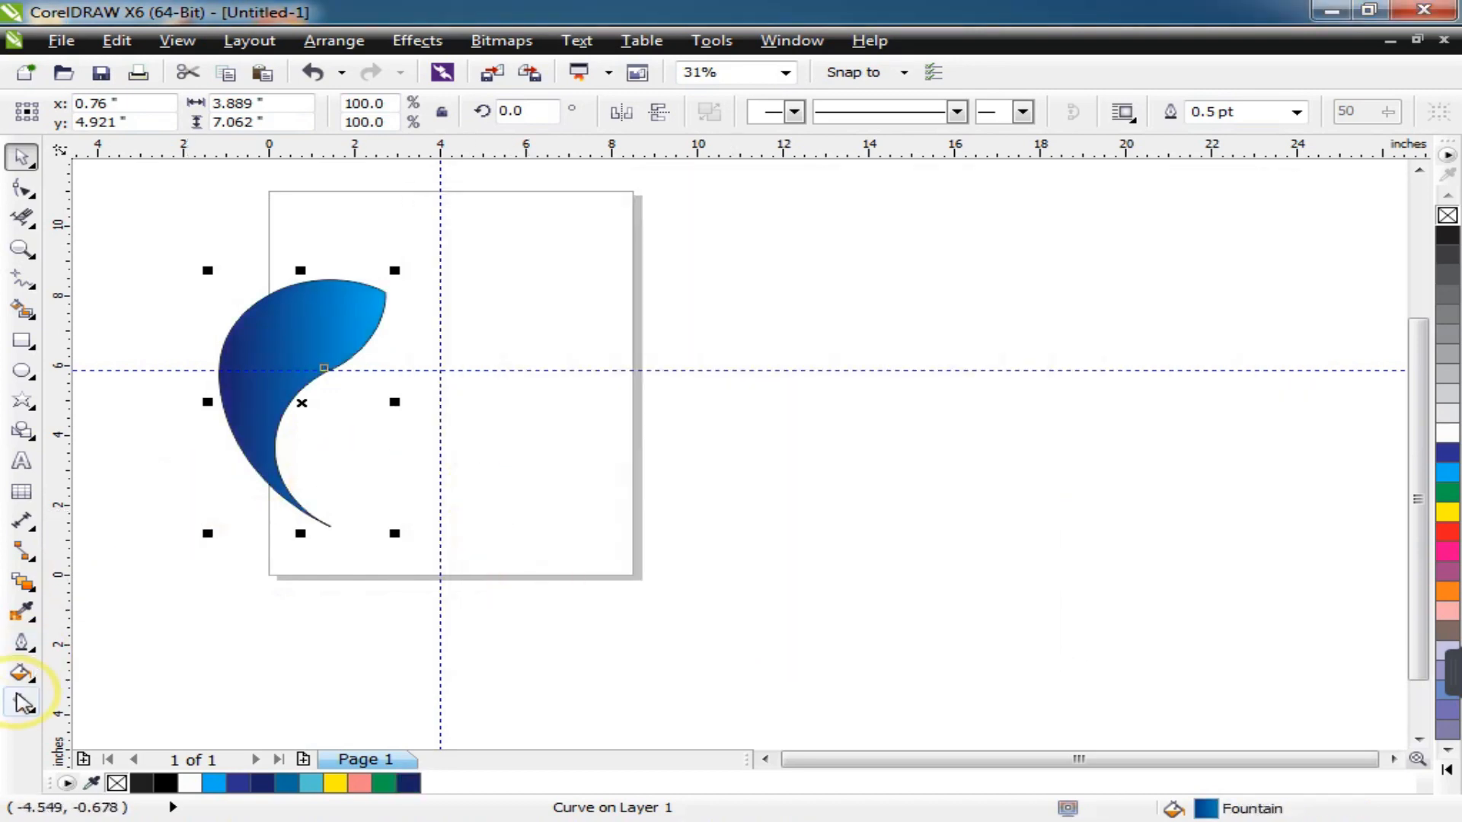
Step: Adjust the petal's gradient interactively to run diagonally from its upper edge toward the tail, at about 306° with 30% edge pad
left_click(22, 701)
left_click_drag(216, 401, 257, 282)
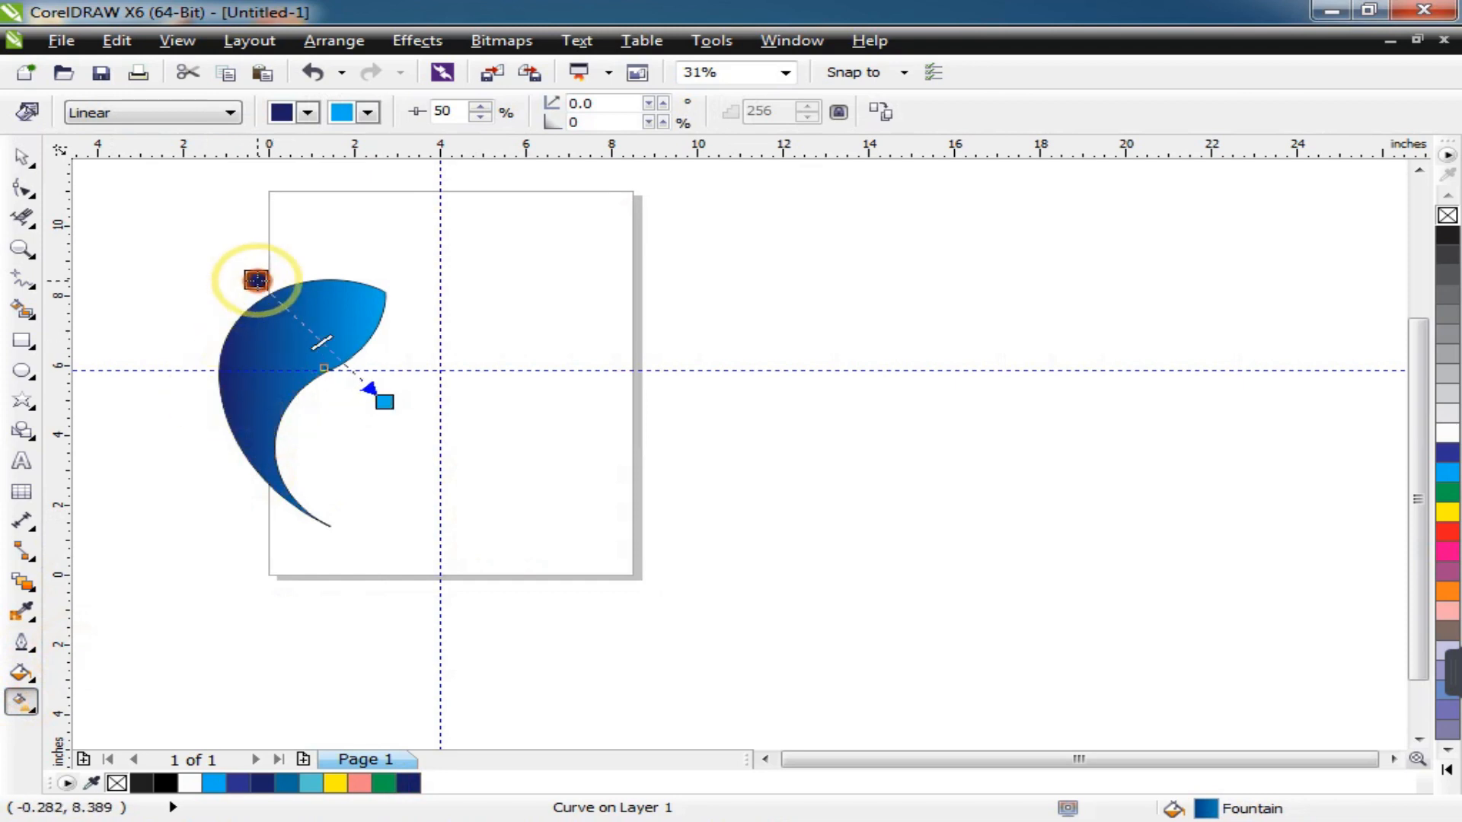
left_click_drag(384, 402, 321, 422)
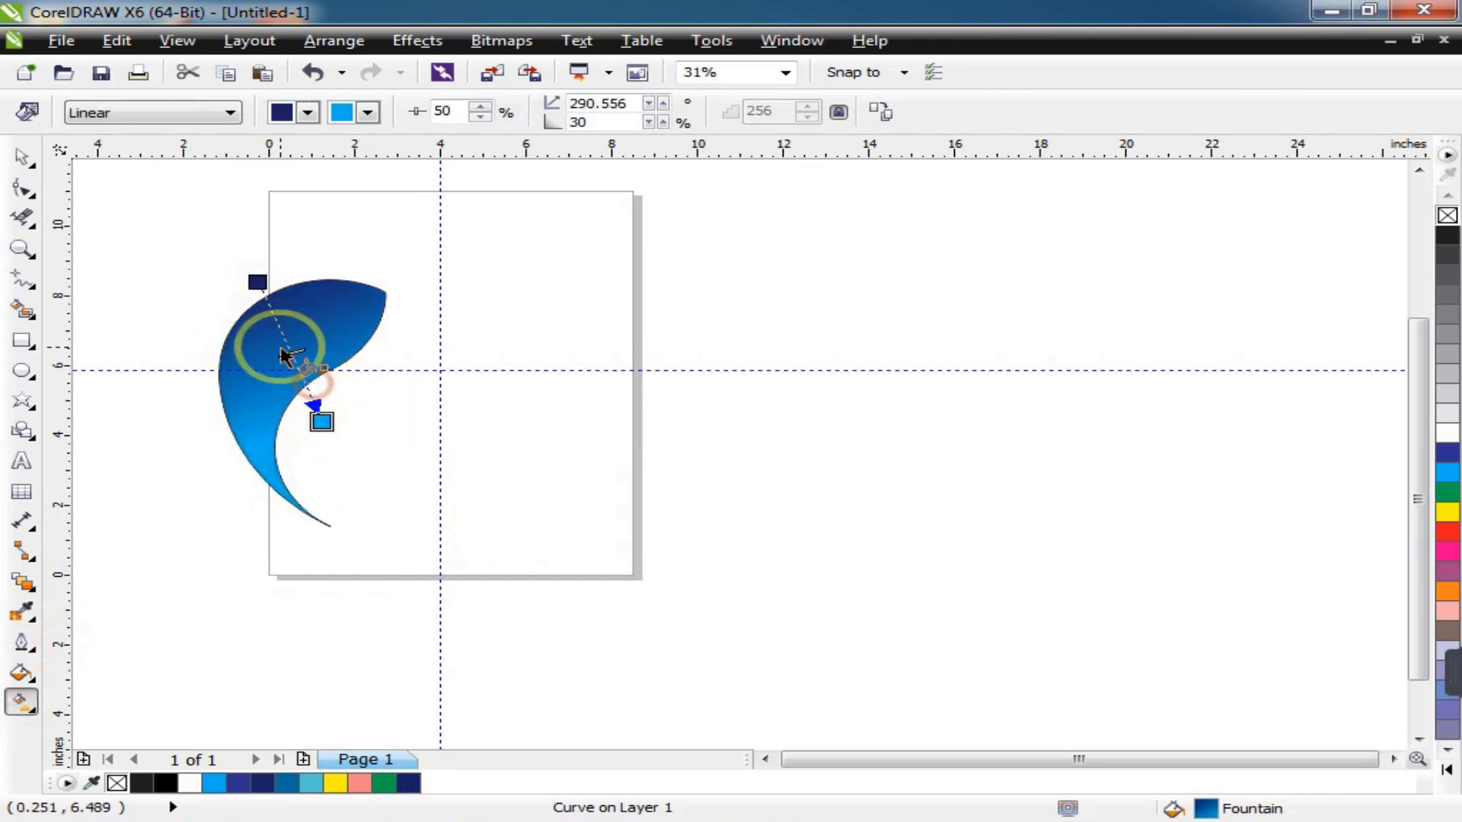
left_click_drag(257, 282, 233, 323)
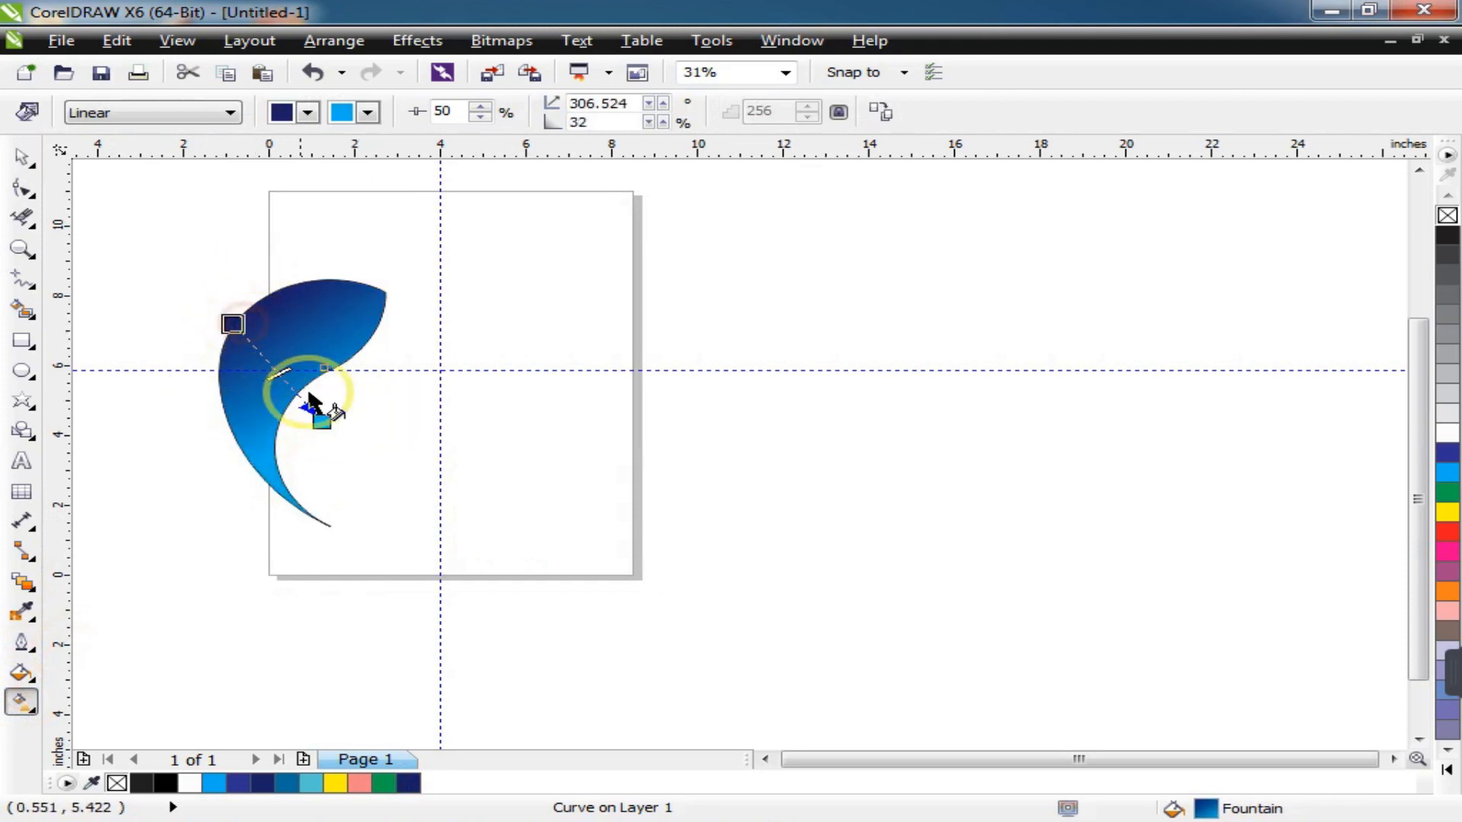
left_click_drag(321, 422, 329, 431)
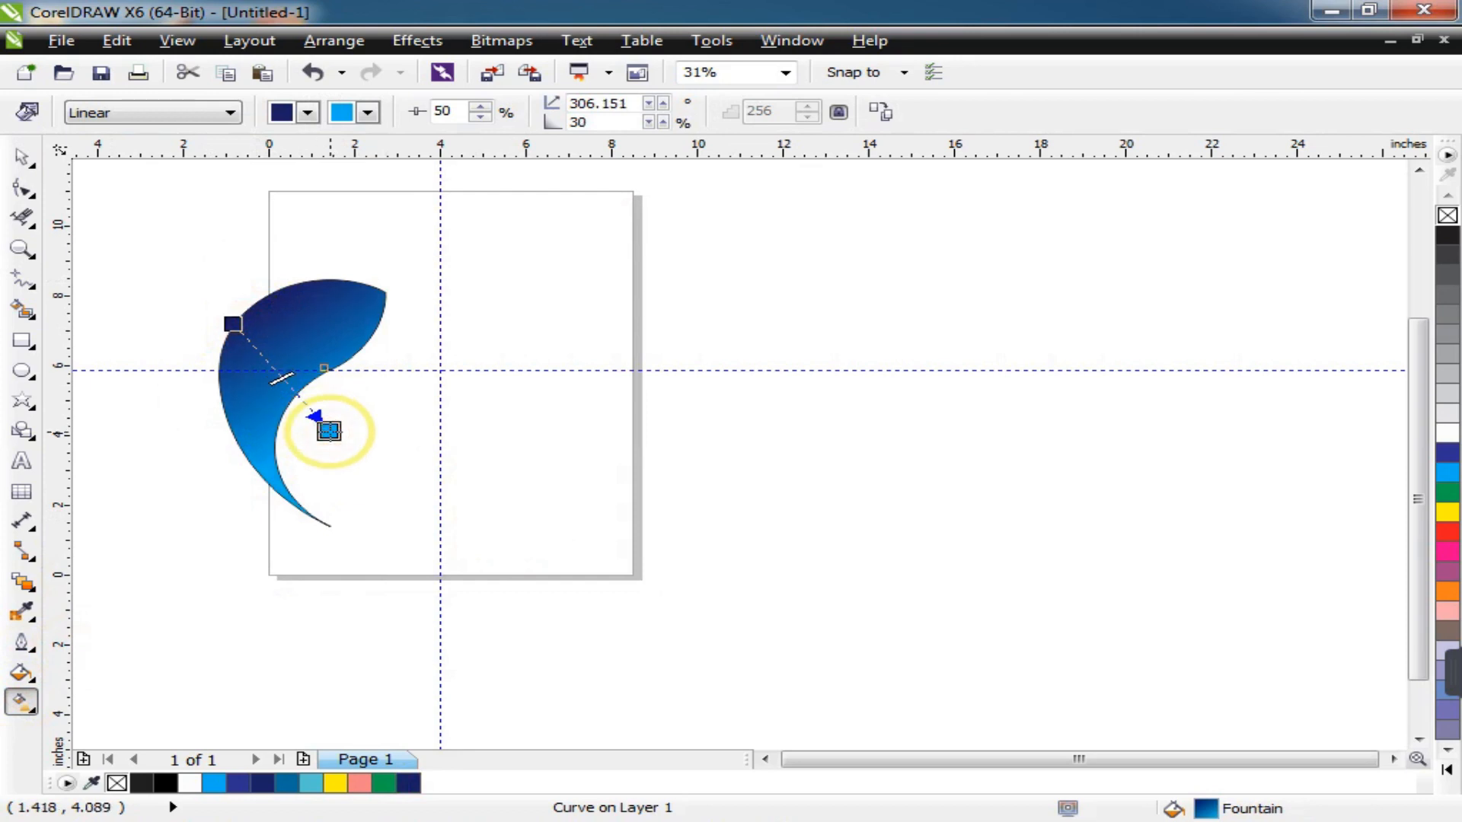
key("space")
Step: Rotate a copy of the petal 60° about the guideline intersection and repeat it four times to form a six-petal ring
left_click(230, 284)
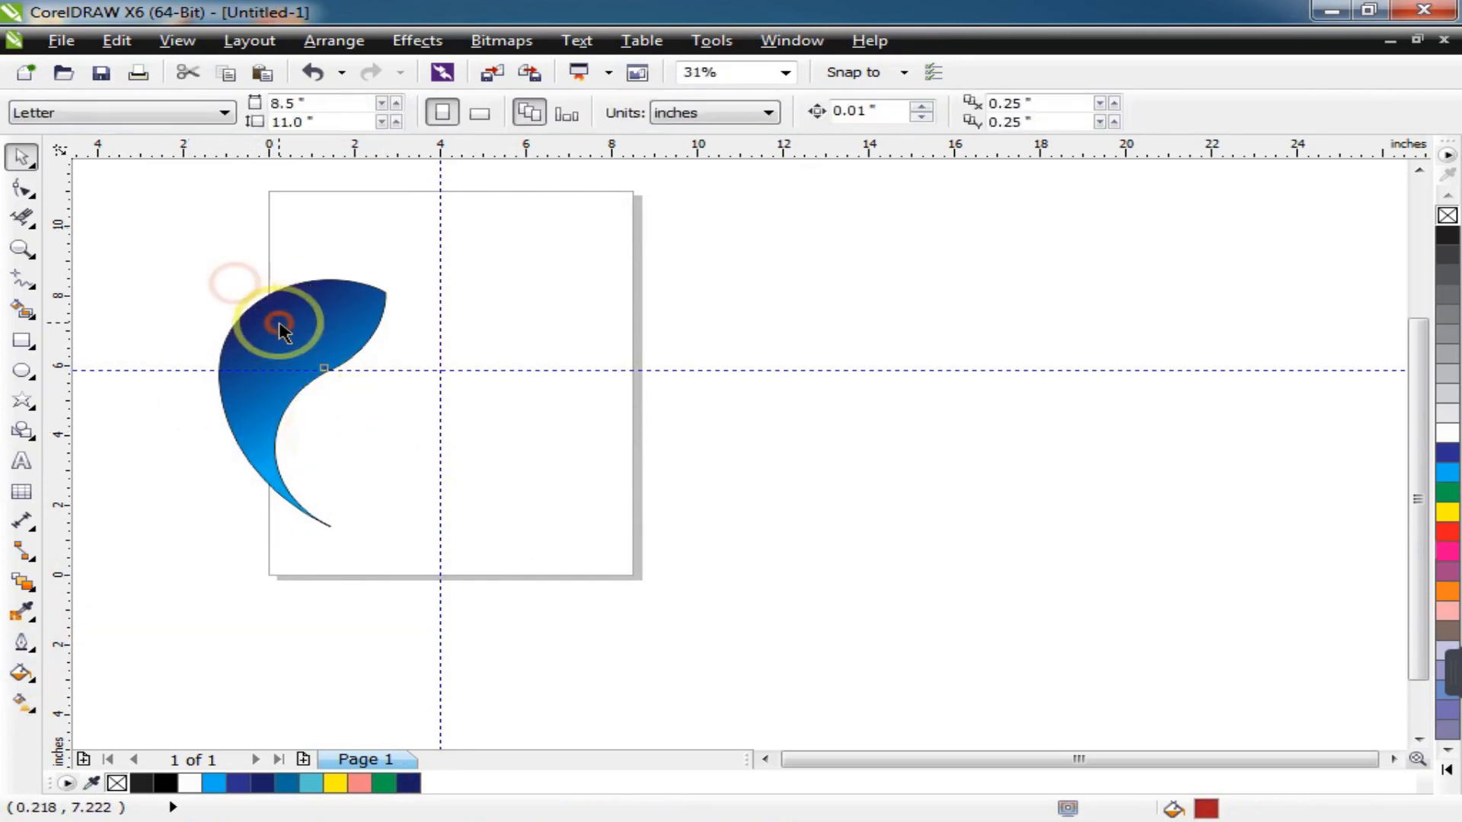
left_click(280, 324)
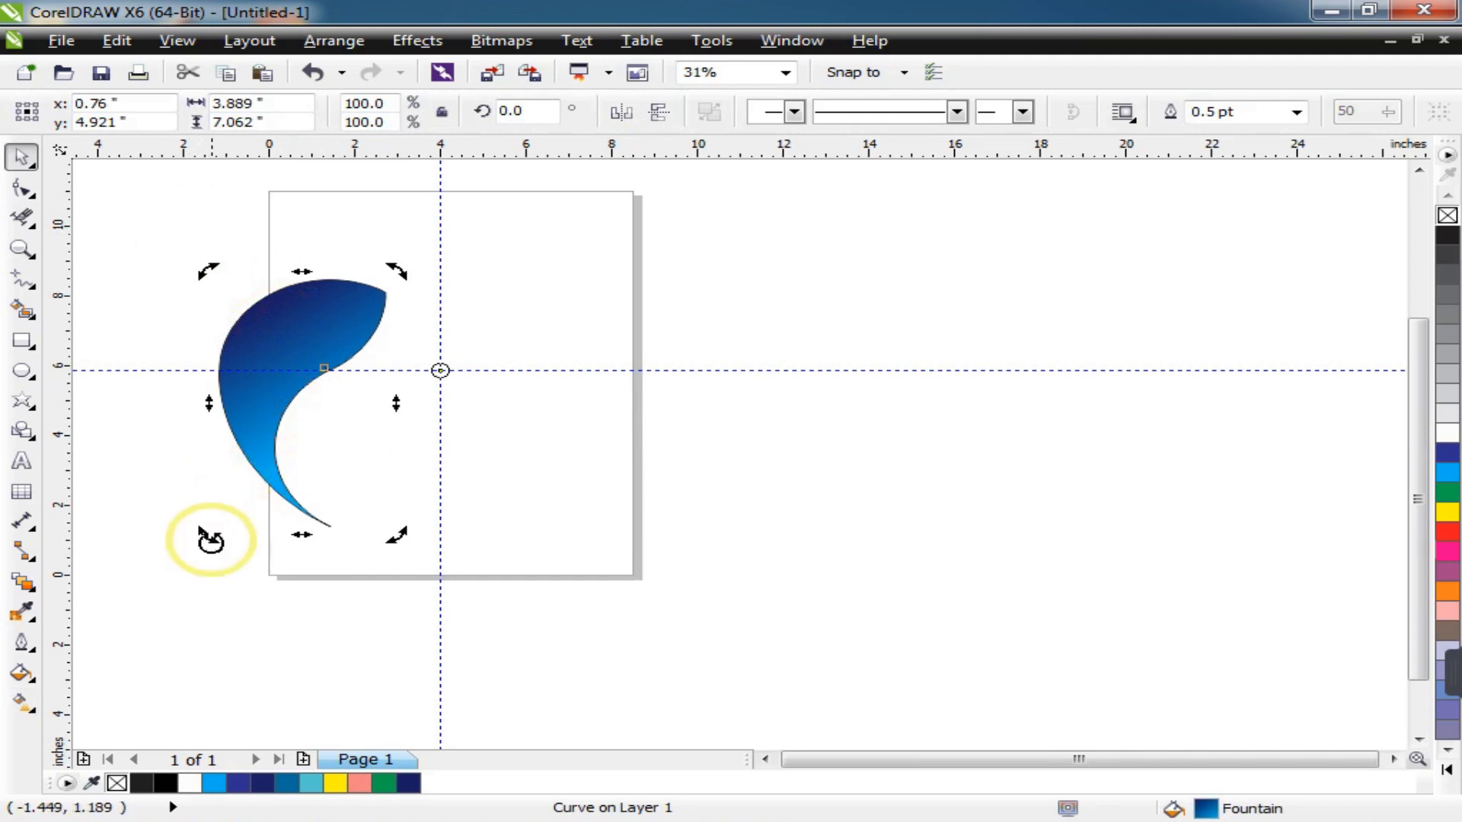
left_click_drag(202, 272, 273, 462)
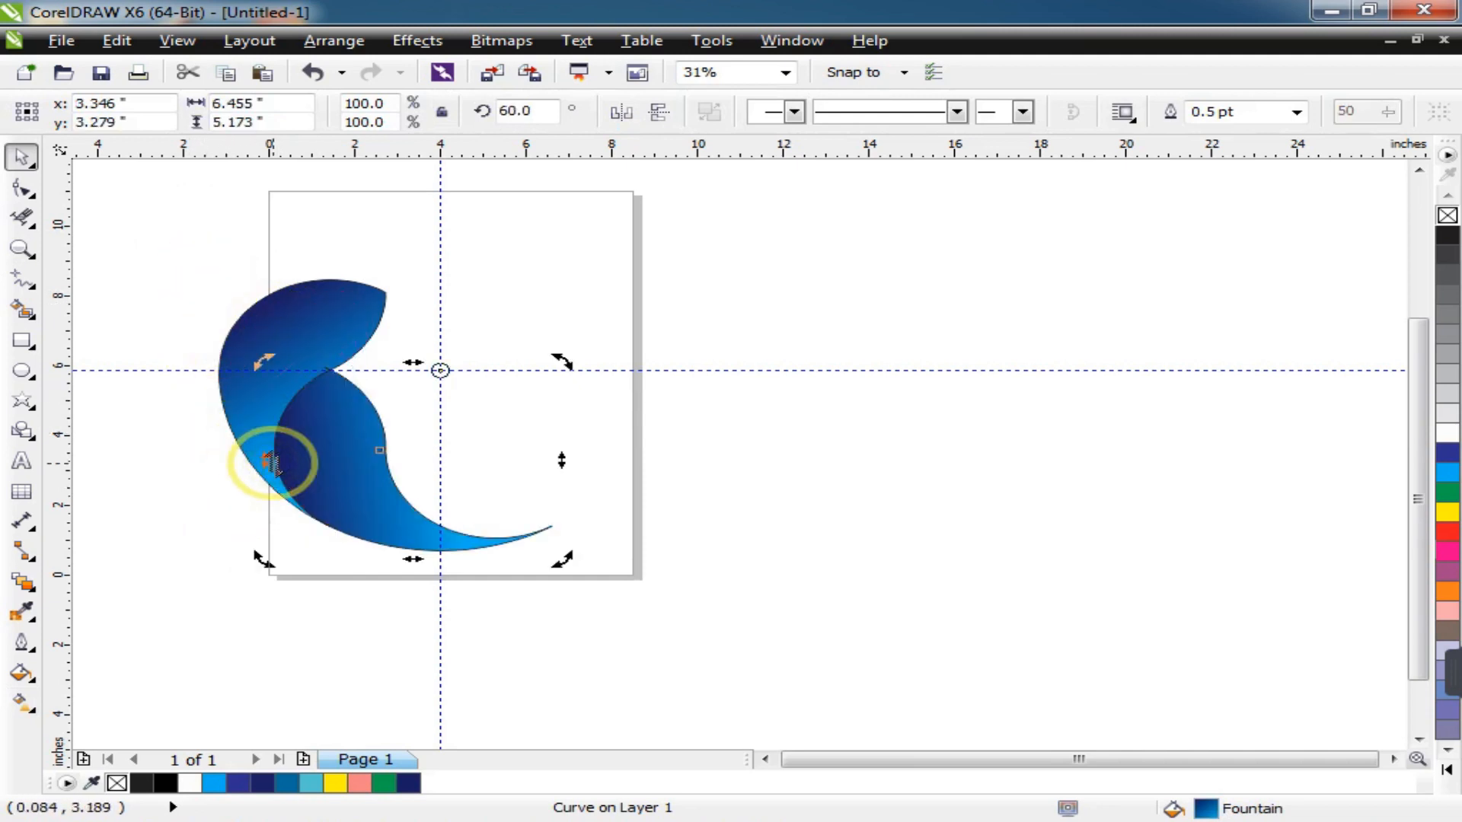
key("ctrl+r")
key("ctrl+r")
key("ctrl+r")
key("ctrl+r")
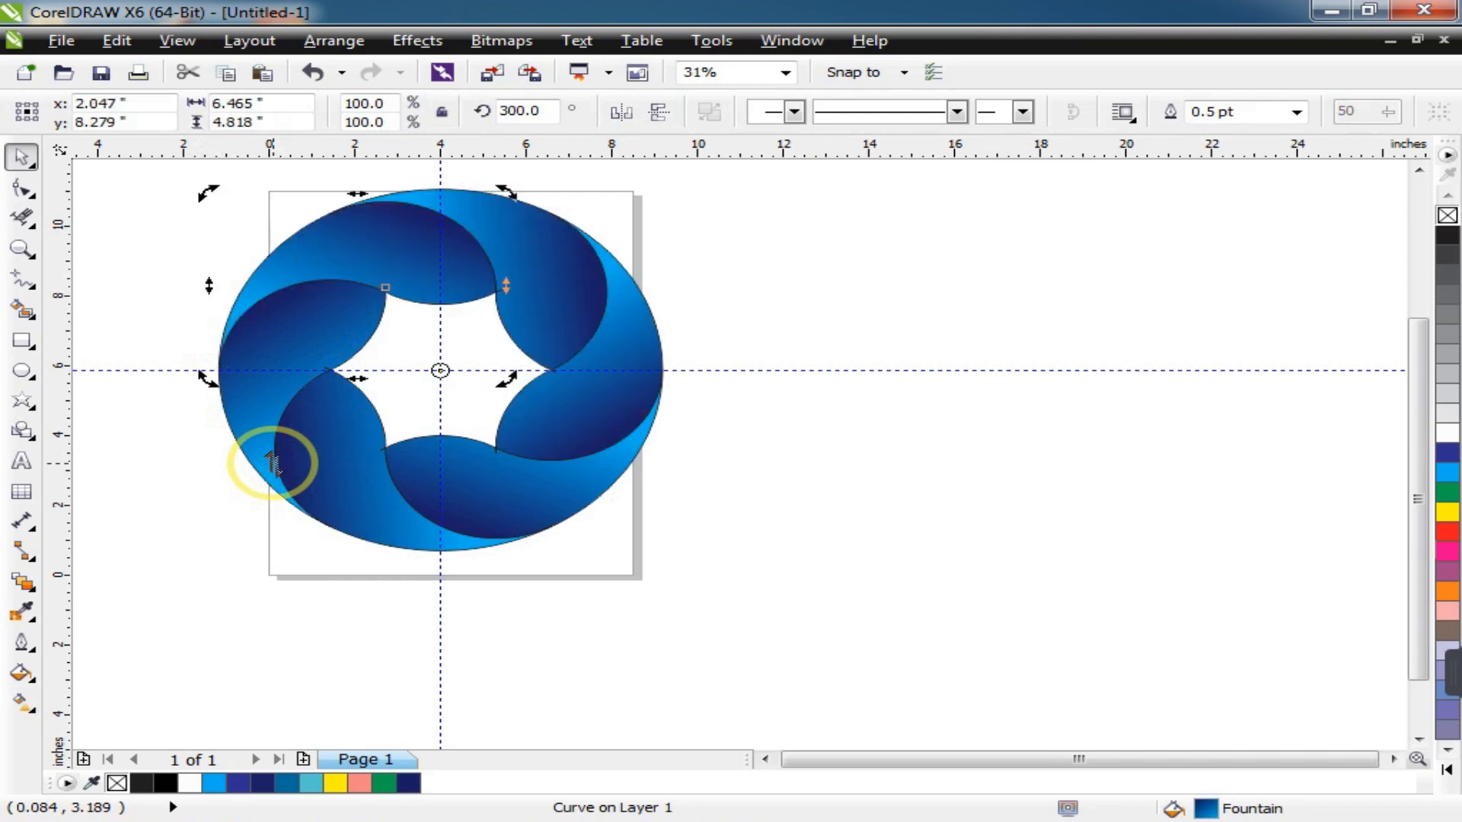
scroll(213, 491, "down", 1)
left_click(183, 328)
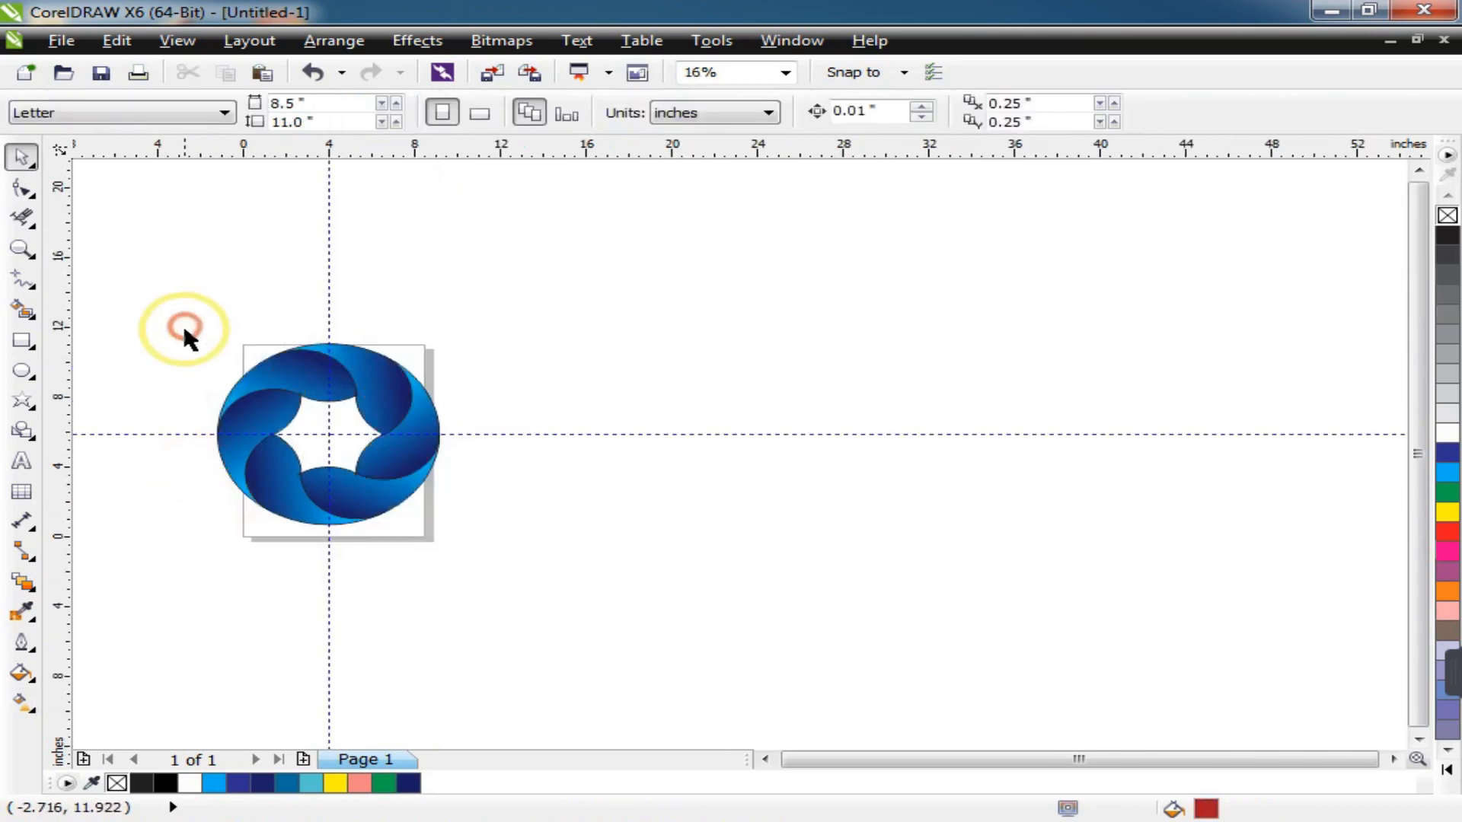
Step: Remove the outlines from all six petals of the ring
left_click(20, 250)
left_click_drag(200, 313, 607, 571)
key("space")
left_click_drag(923, 221, 228, 678)
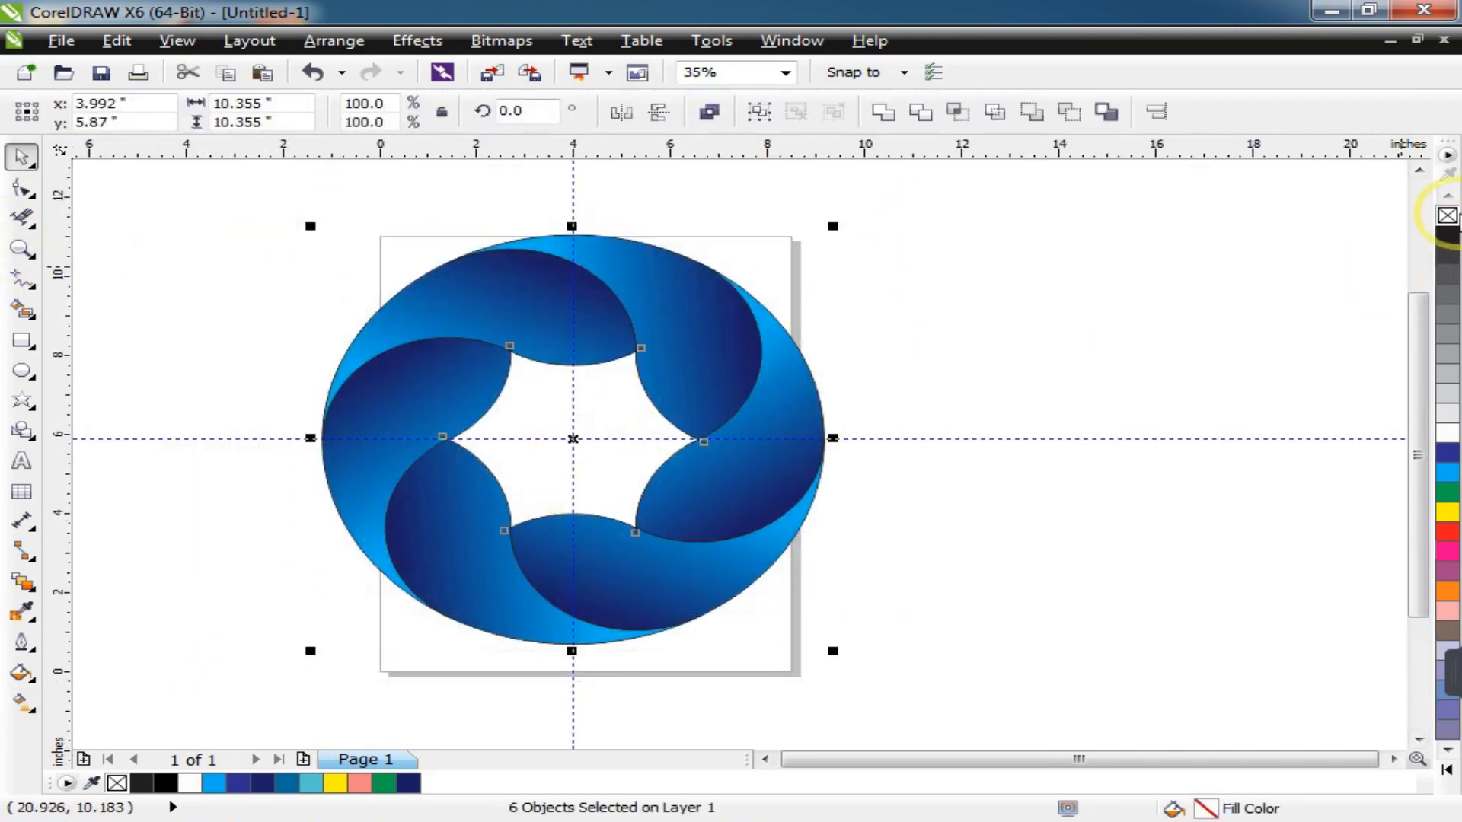
right_click(1447, 217)
left_click(923, 359)
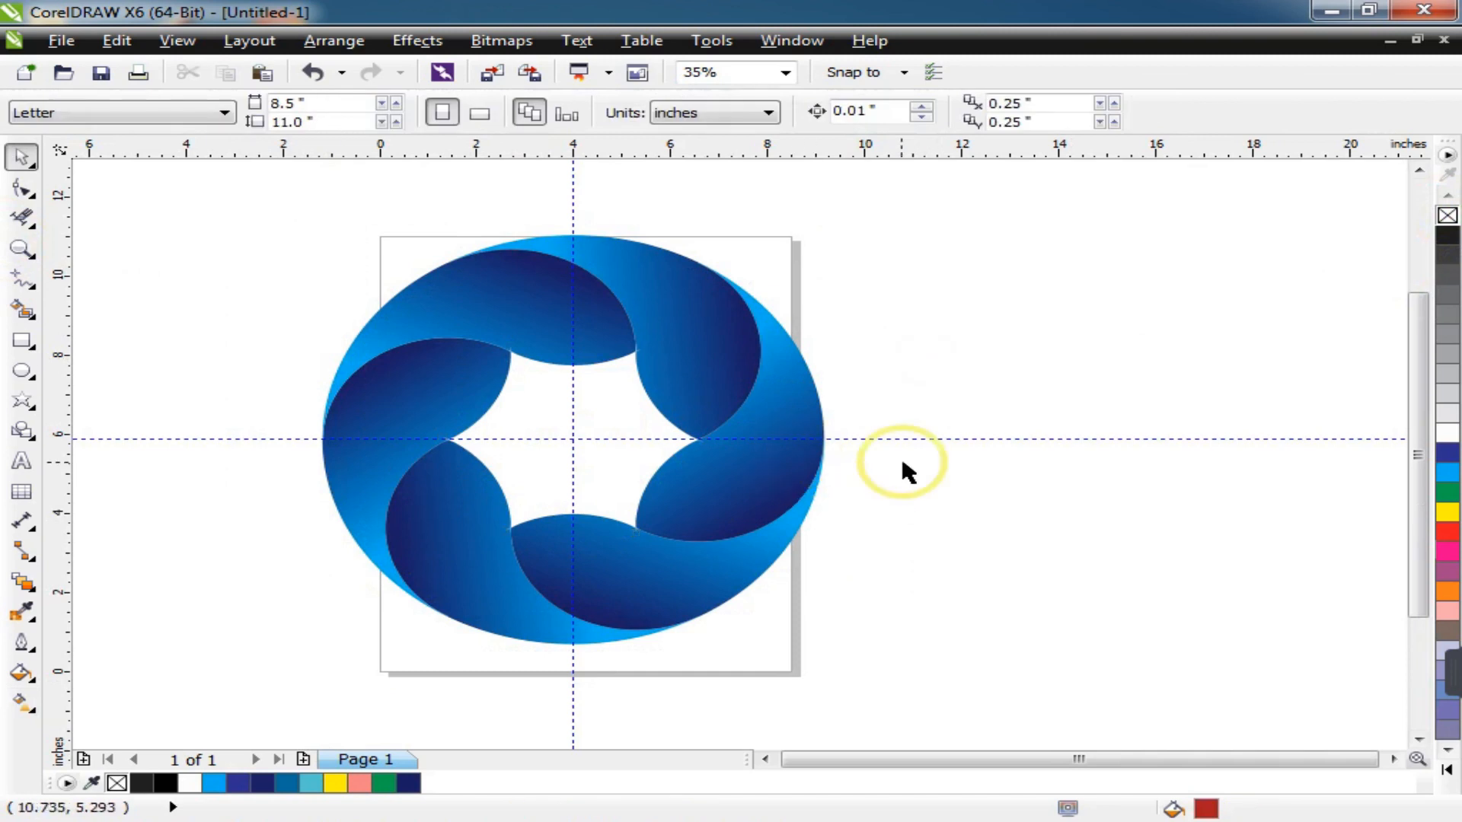
Step: Delete the horizontal and vertical guidelines
left_click(908, 438)
key("Delete")
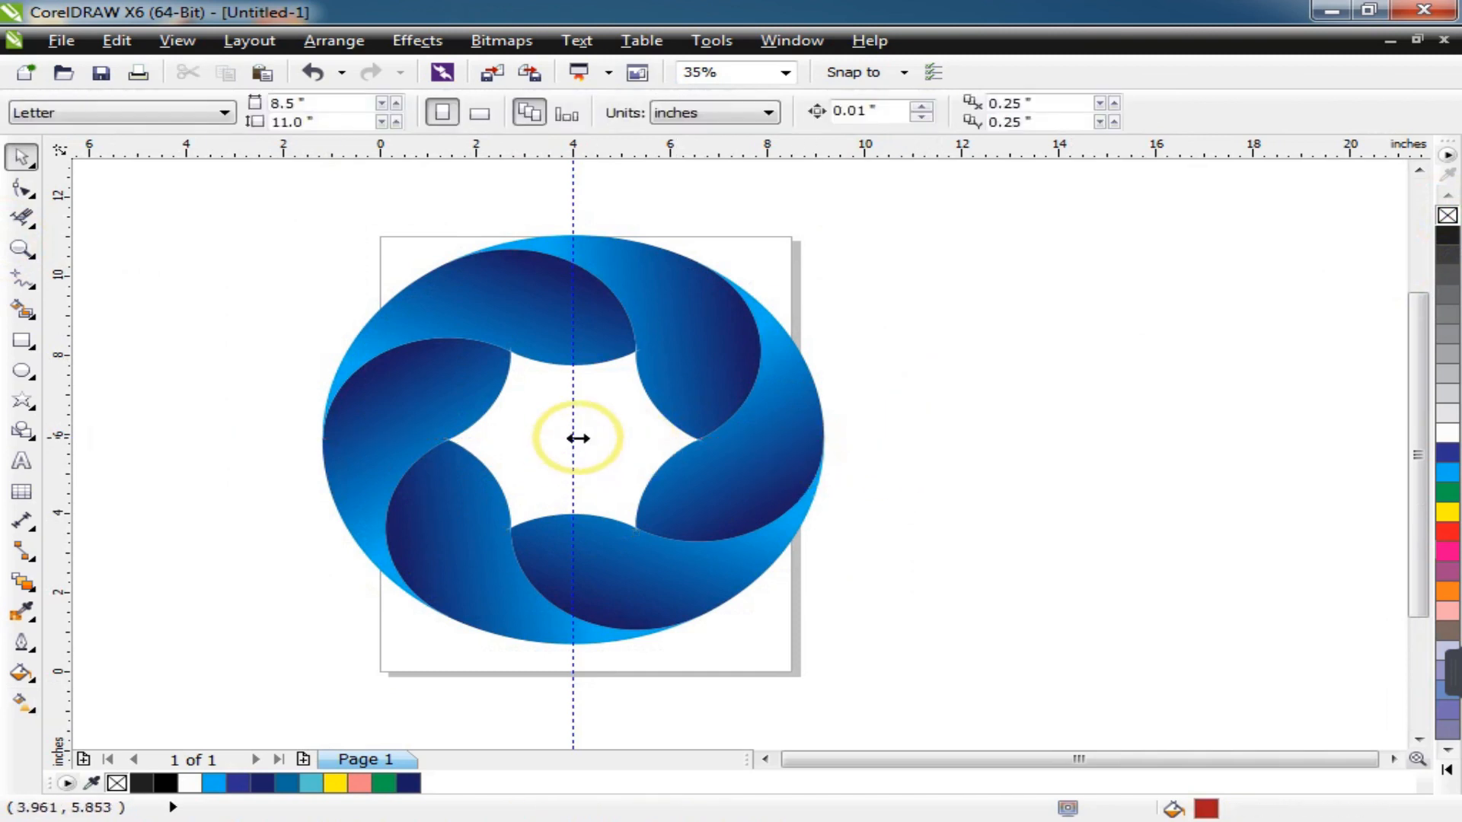
left_click(573, 431)
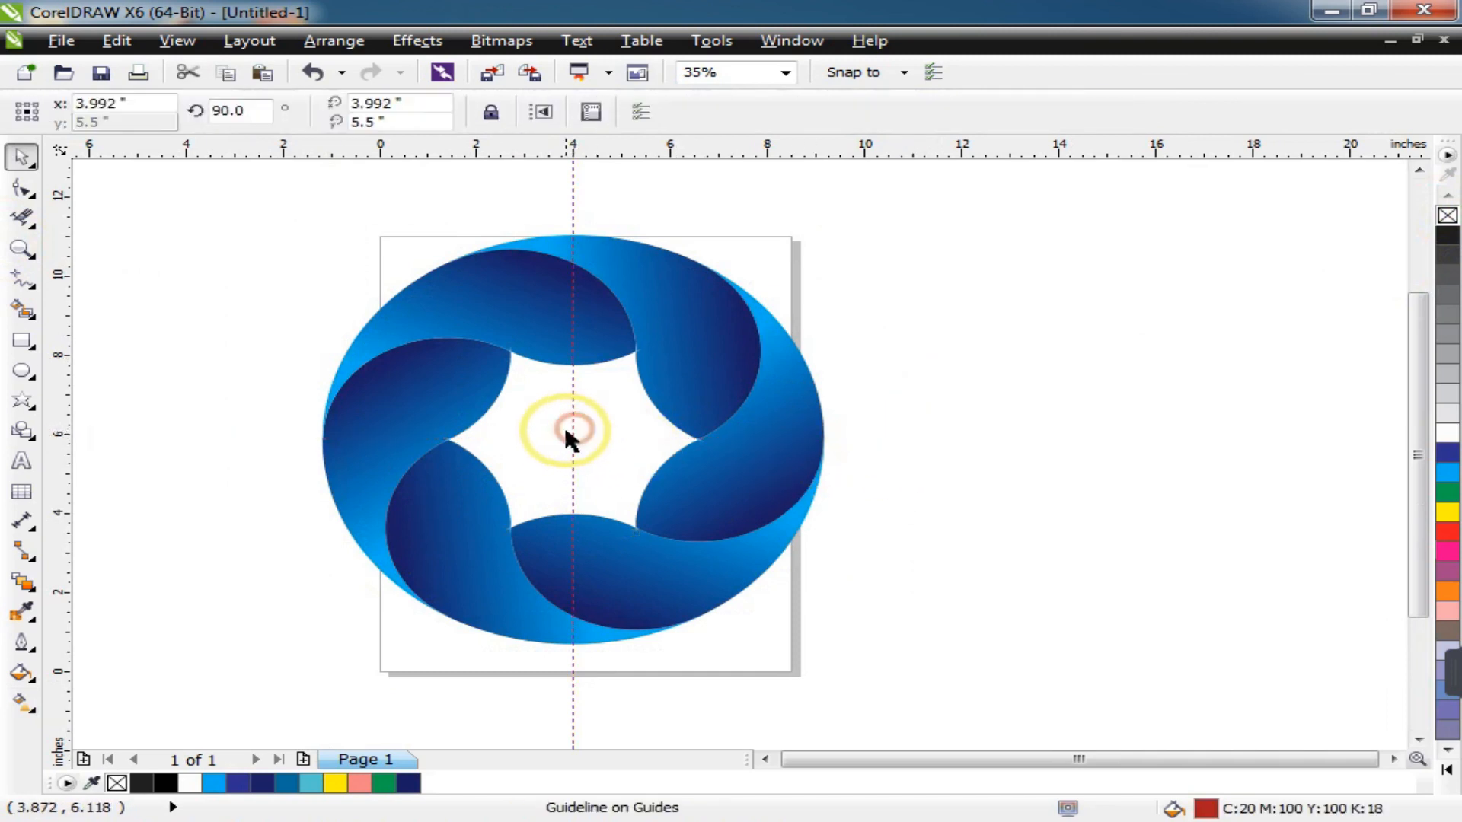
key("Delete")
Step: Fill the star-shaped opening in the middle of the ring with blue using Smart Fill and a 0.5 pt outline
scroll(362, 450, "down", 2)
key("F2")
left_click_drag(259, 274, 840, 669)
left_click(33, 323)
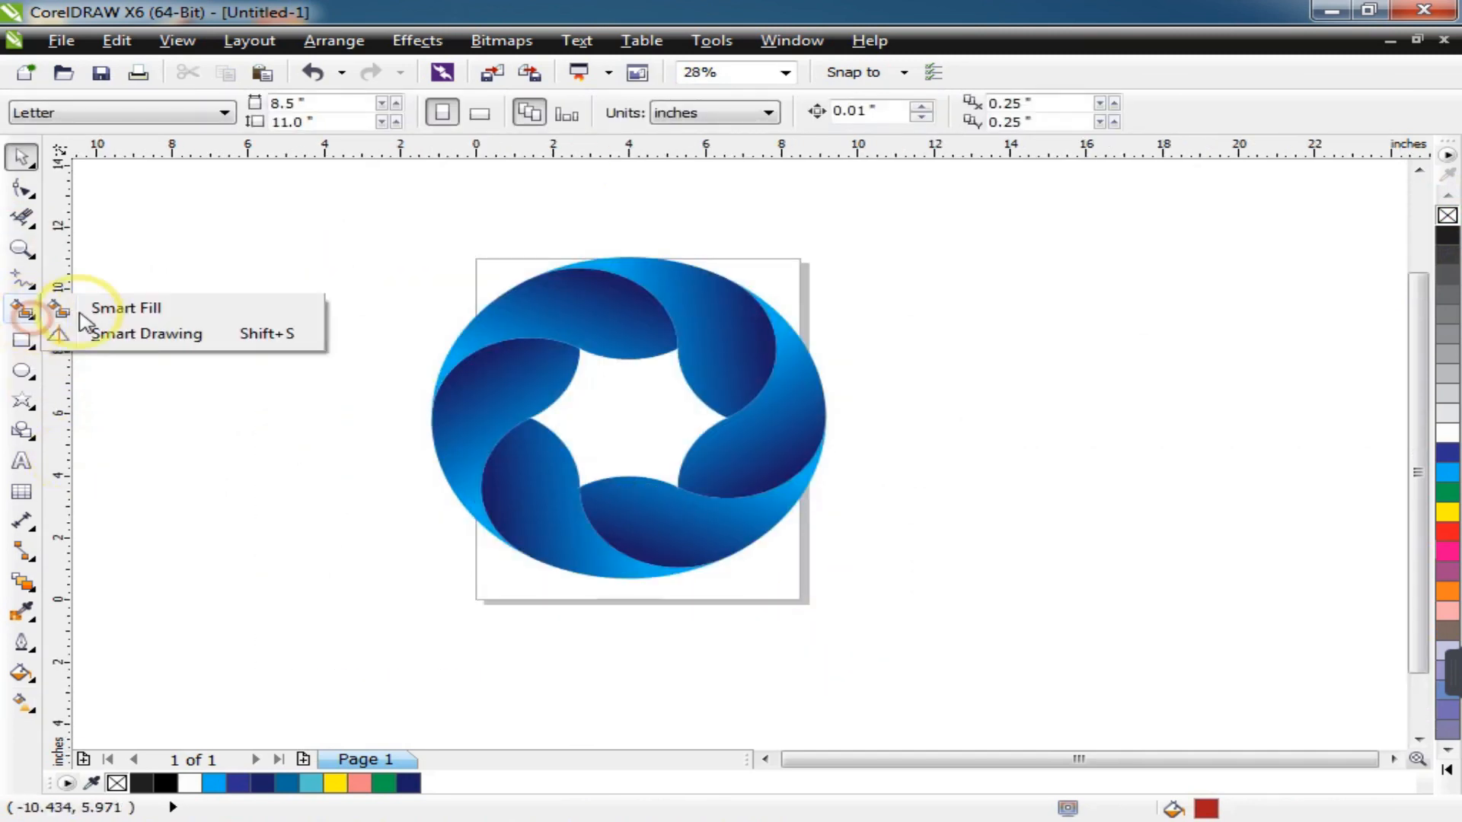
left_click(14, 308)
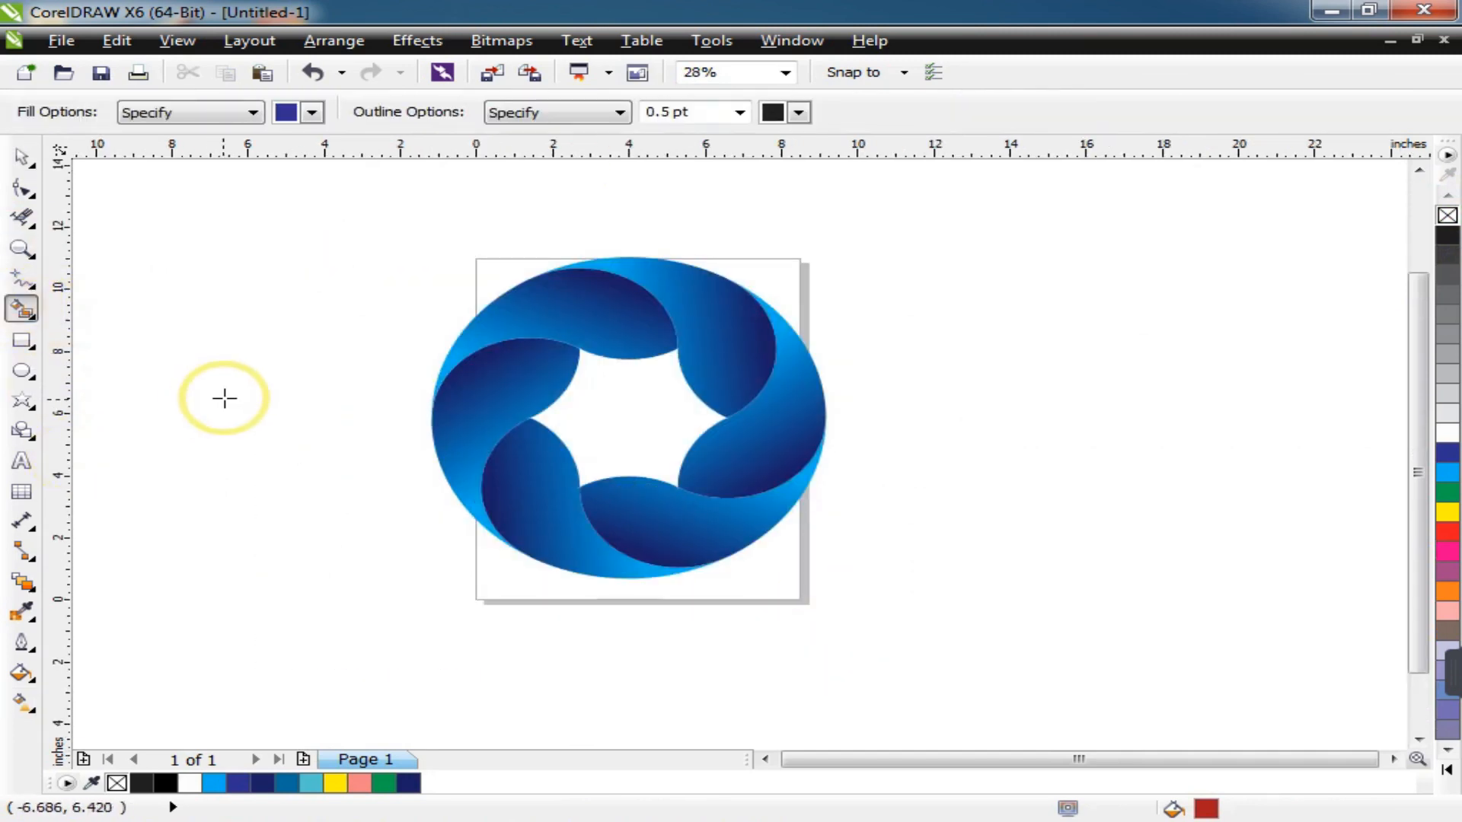
left_click(313, 115)
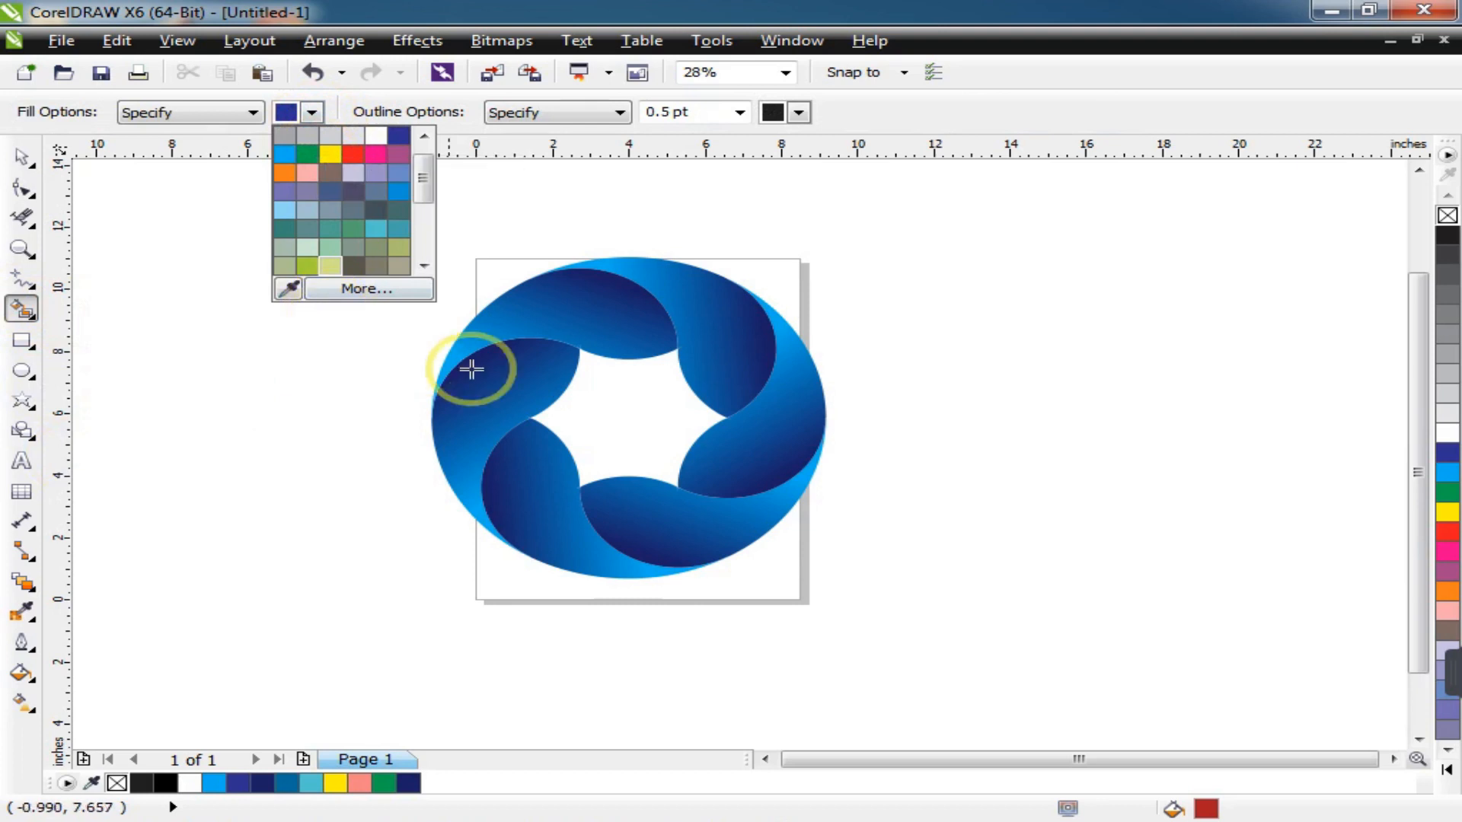
left_click(629, 415)
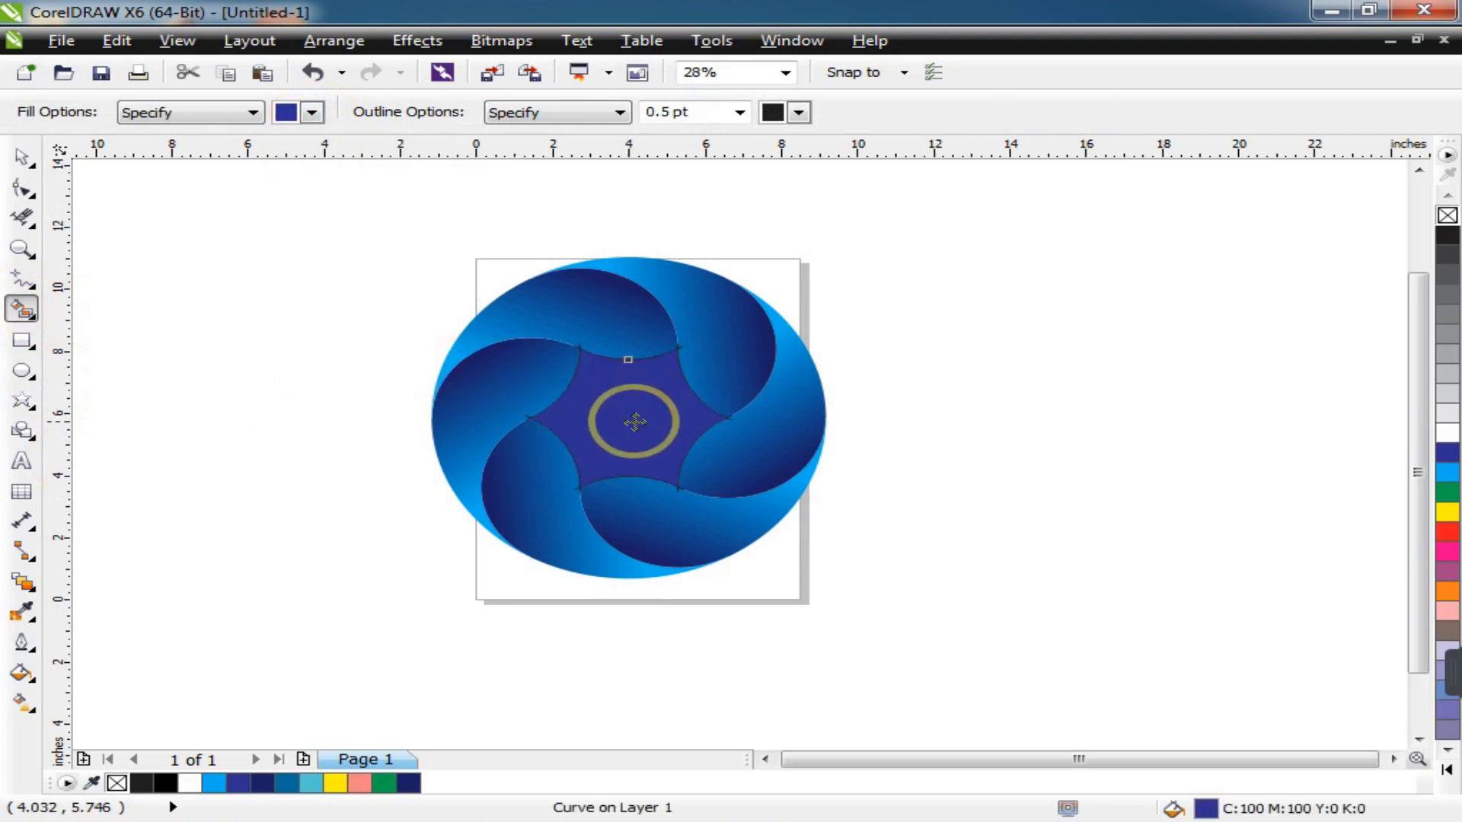
Step: Create a much smaller copy of the blue star around its centre and fill the copy white
key("space")
left_click(676, 472)
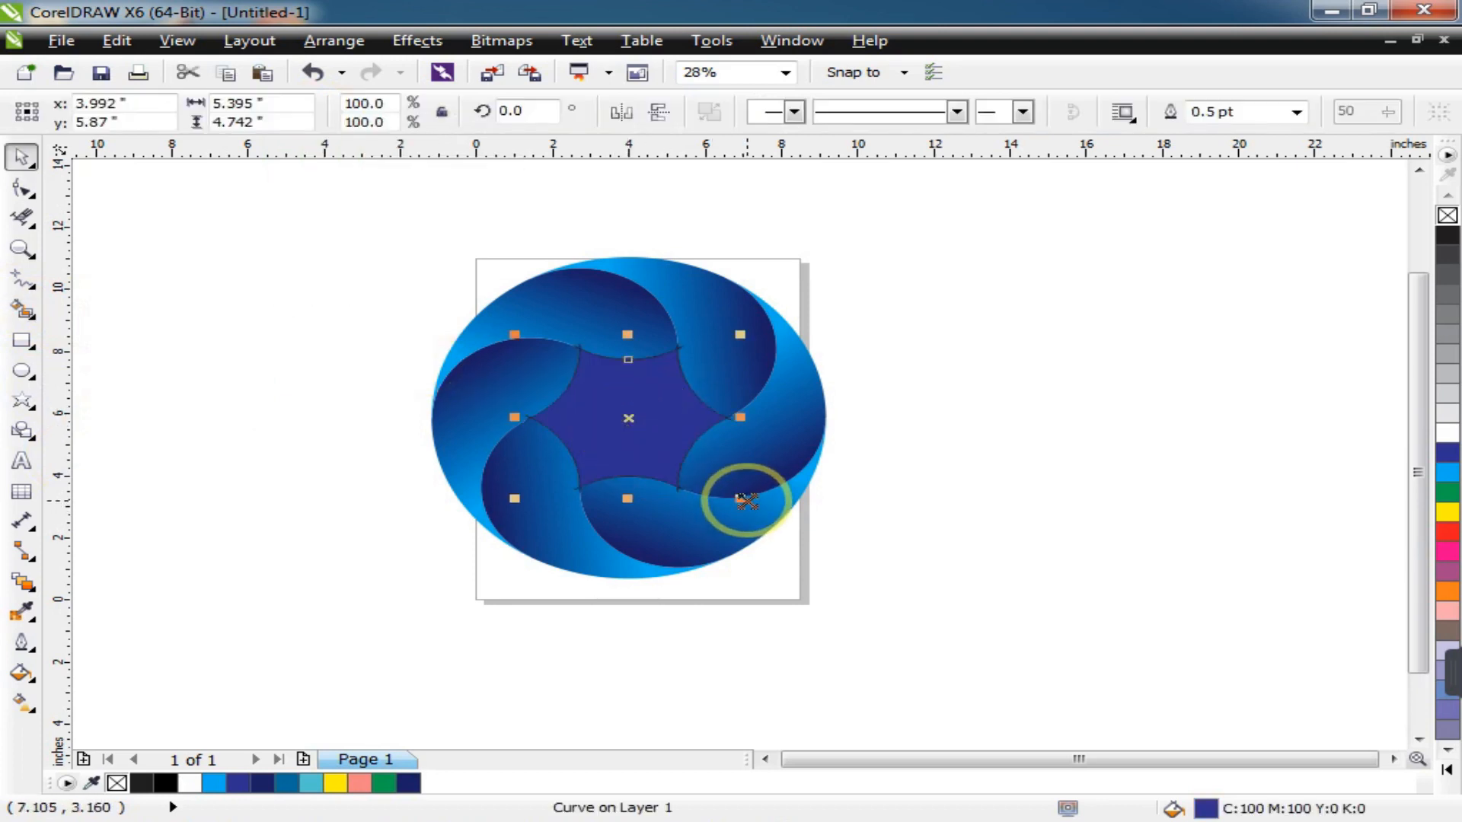
left_click_drag(740, 499, 659, 529)
left_click(1446, 432)
left_click(1260, 499)
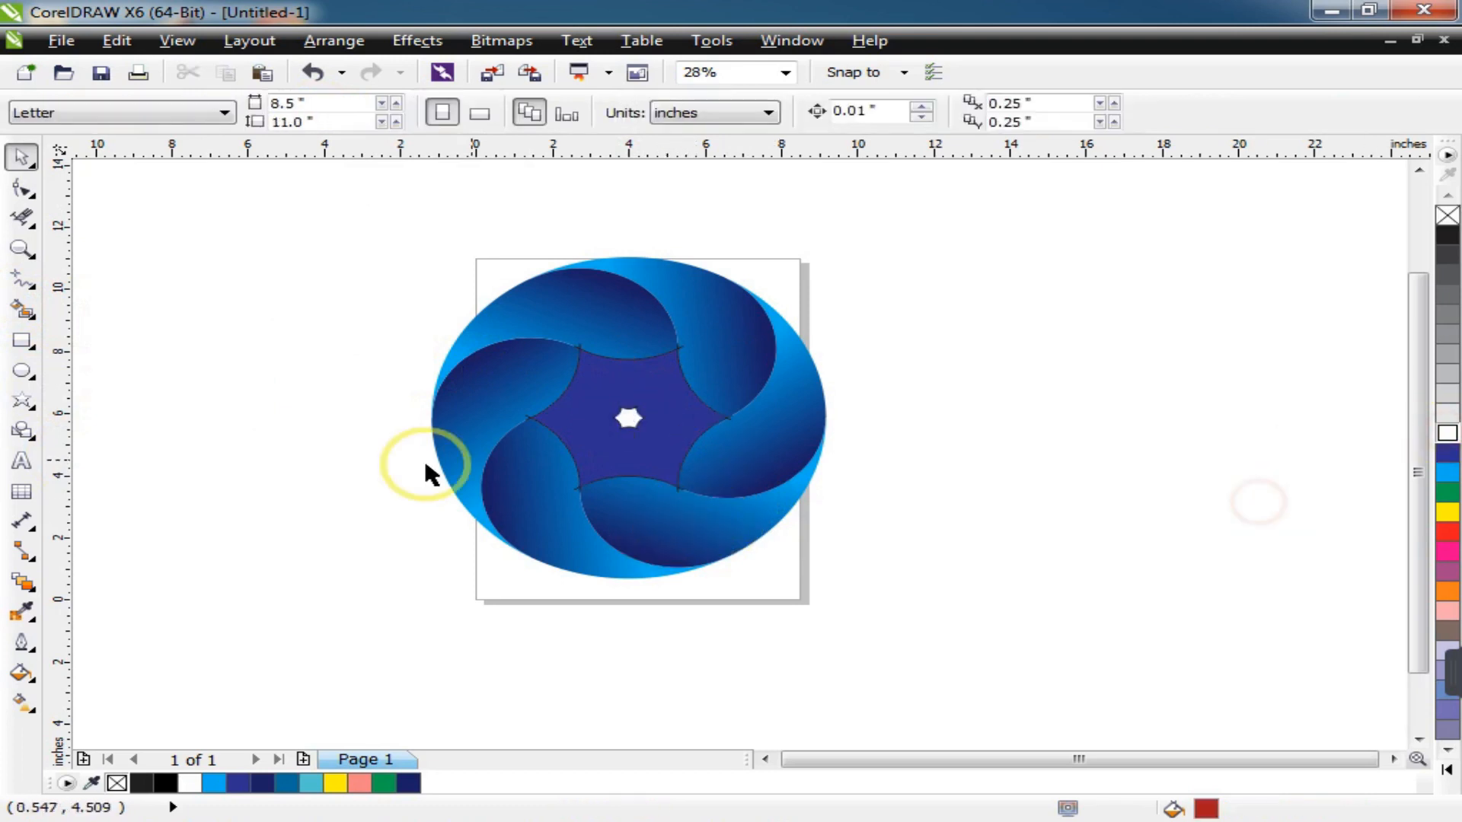
Step: Blend the small white centre star into the large blue star with 20 steps and remove the blend's outlines
left_click(26, 582)
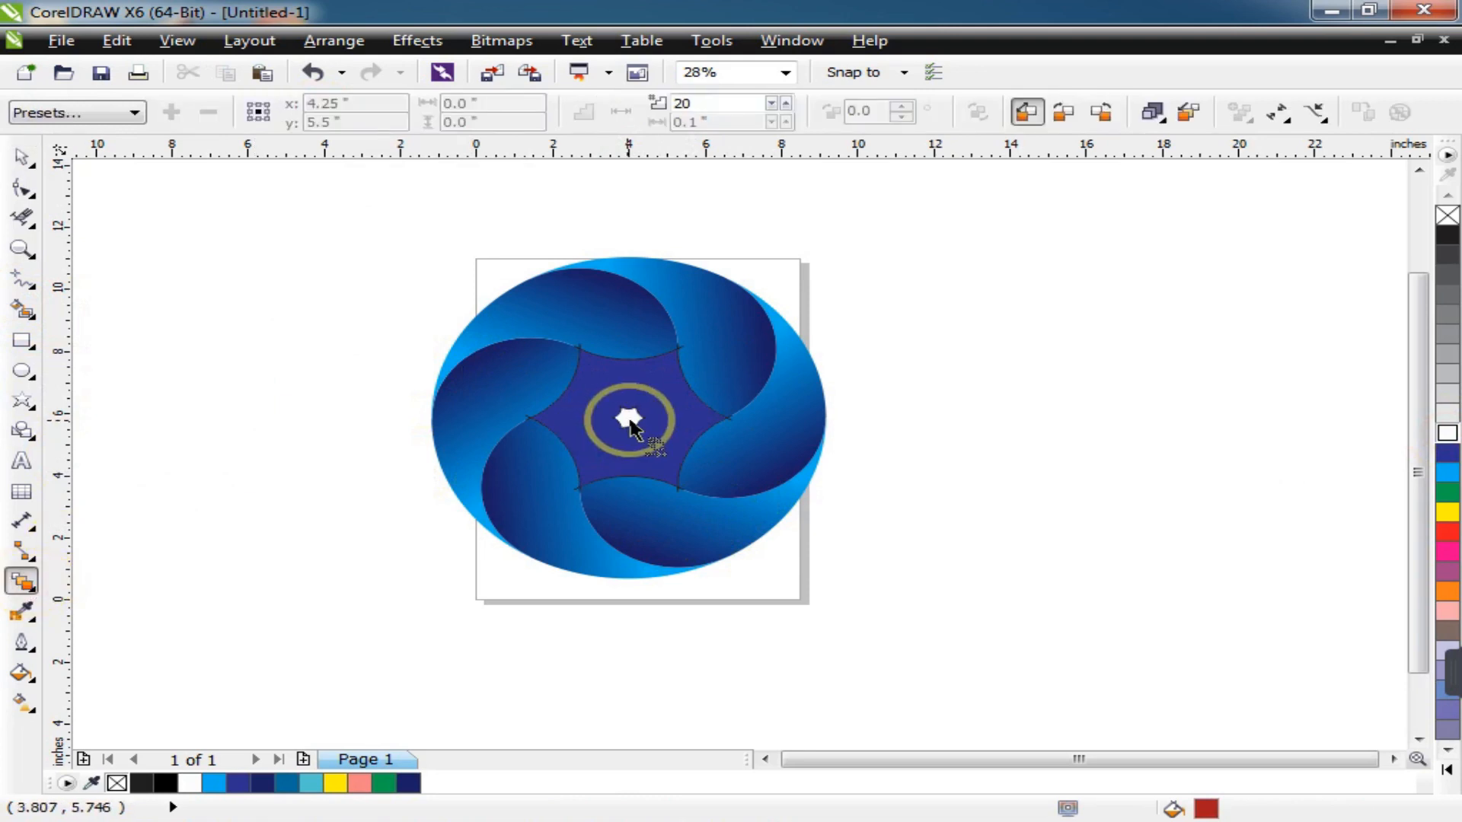
left_click_drag(632, 419, 689, 348)
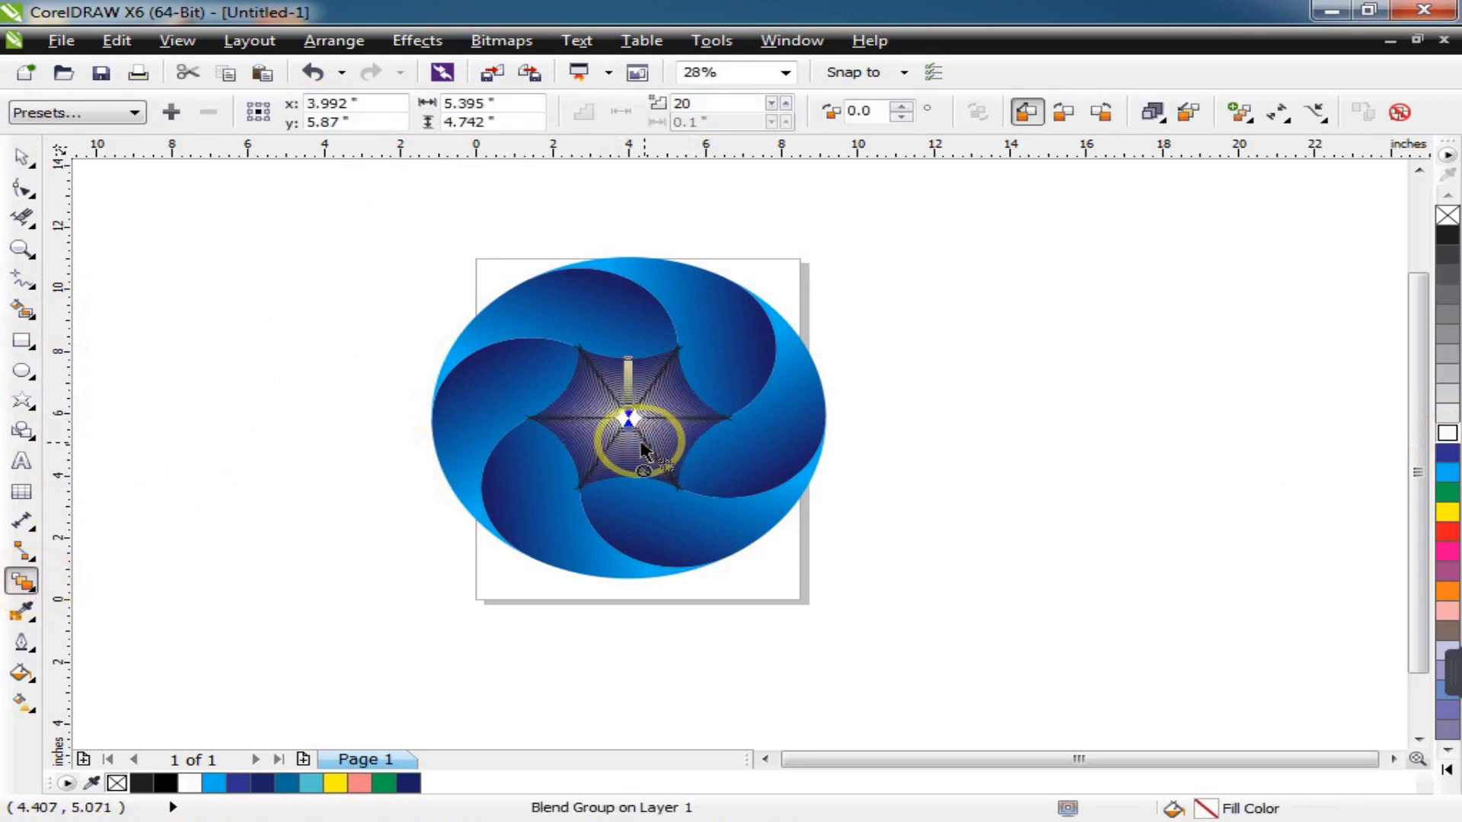
left_click_drag(1450, 216, 1234, 309)
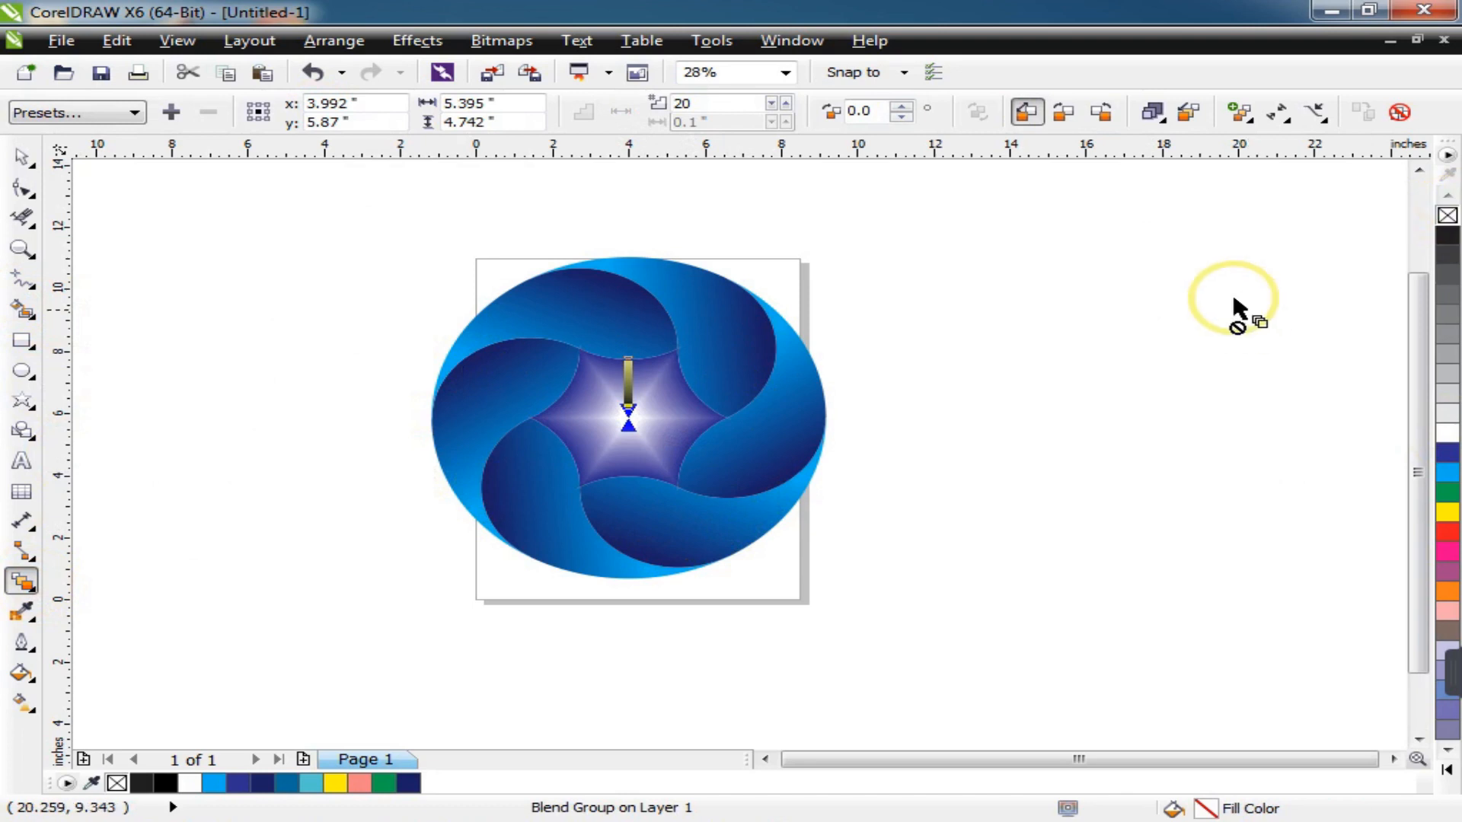
left_click(1062, 422)
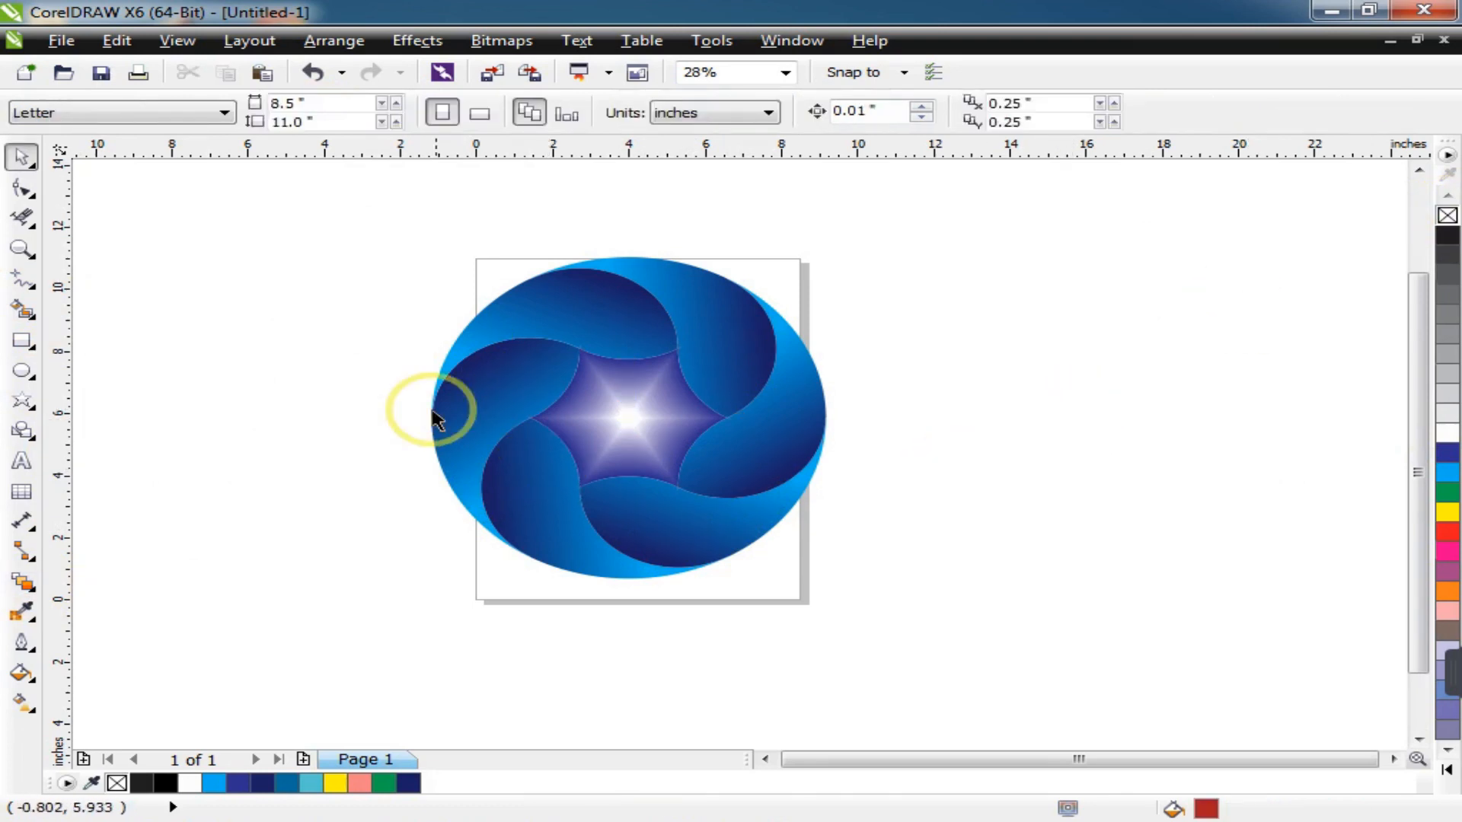
Step: Select the whole logo and scale it down around its centre to about 3 inches wide
left_click_drag(369, 228, 941, 597)
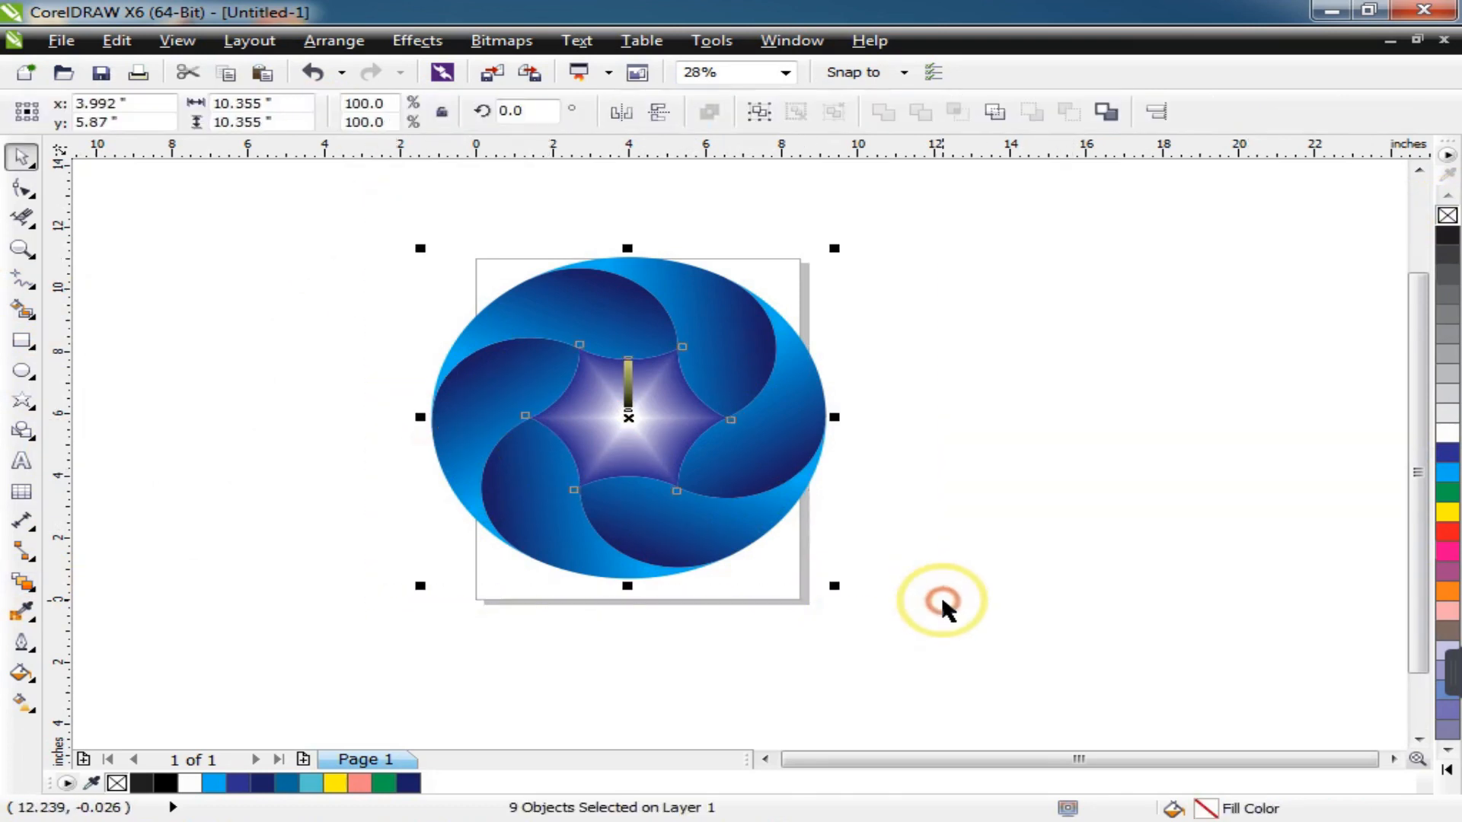
left_click_drag(835, 585, 694, 619)
left_click(615, 567)
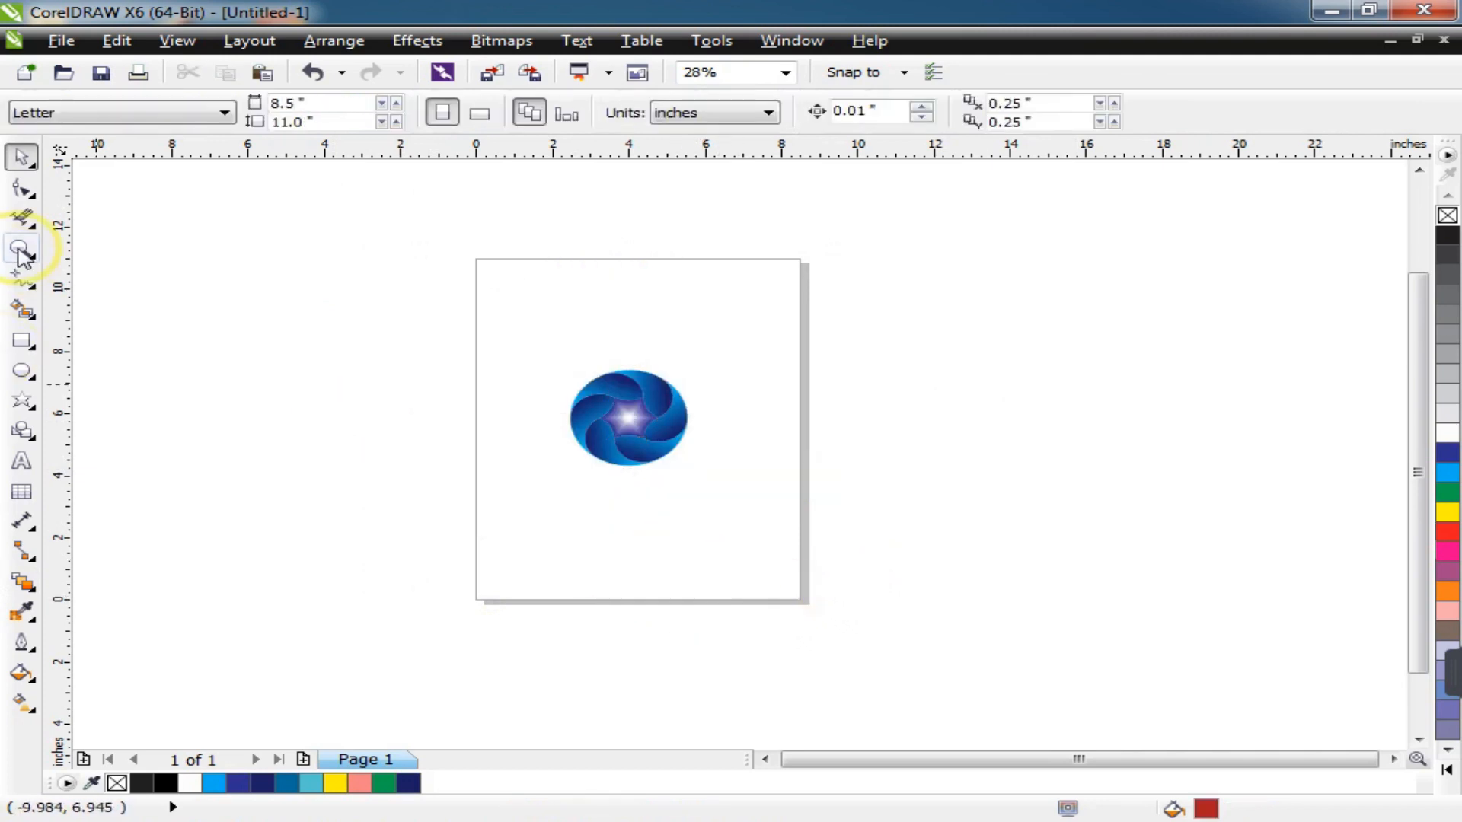
Step: Draw a horizontal ellipse about 2.28 by 1.35 inches below and to the left of the logo
left_click(20, 250)
left_click_drag(539, 357, 788, 509)
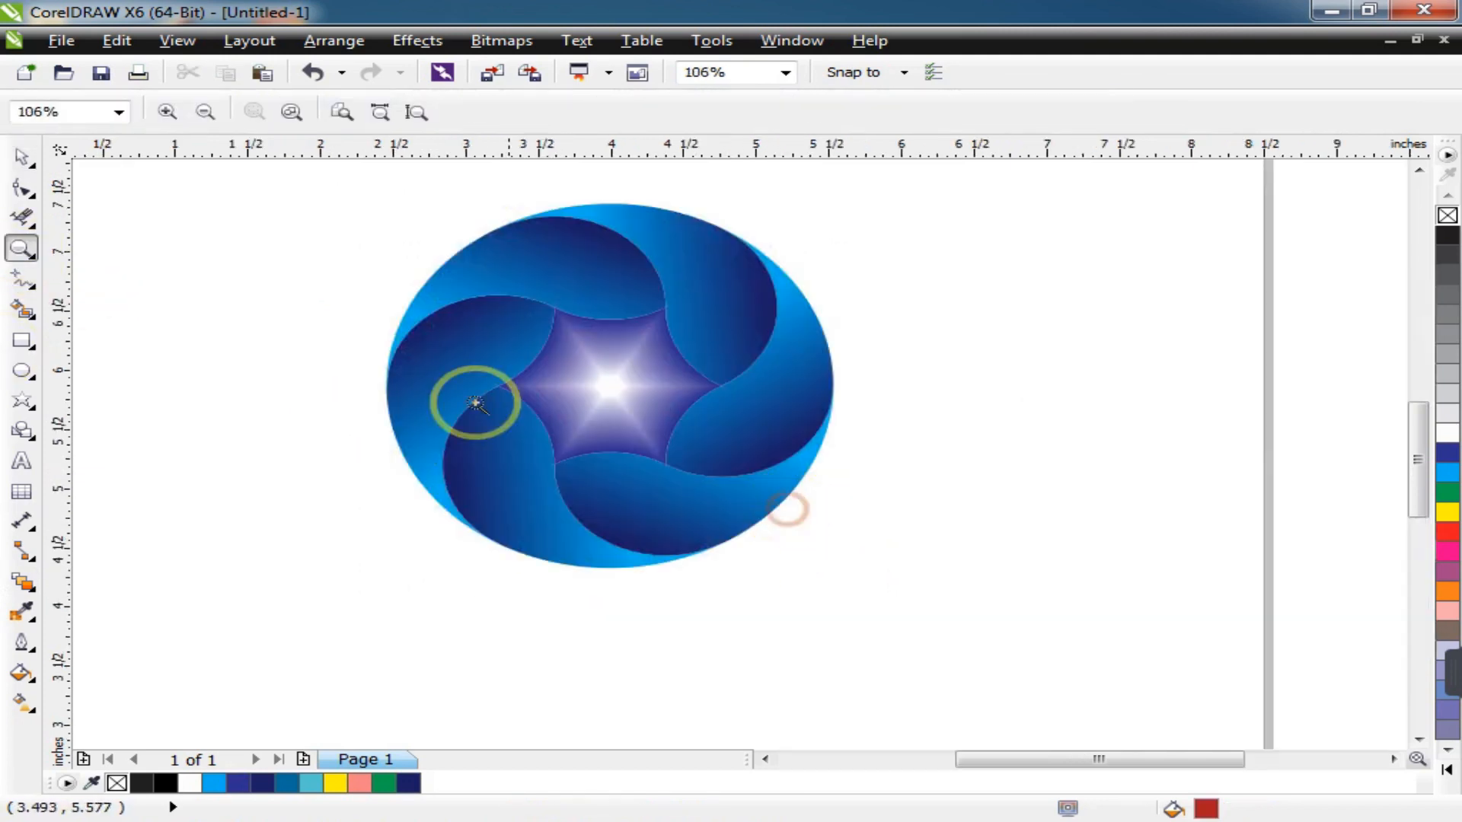
scroll(244, 261, "down", 4)
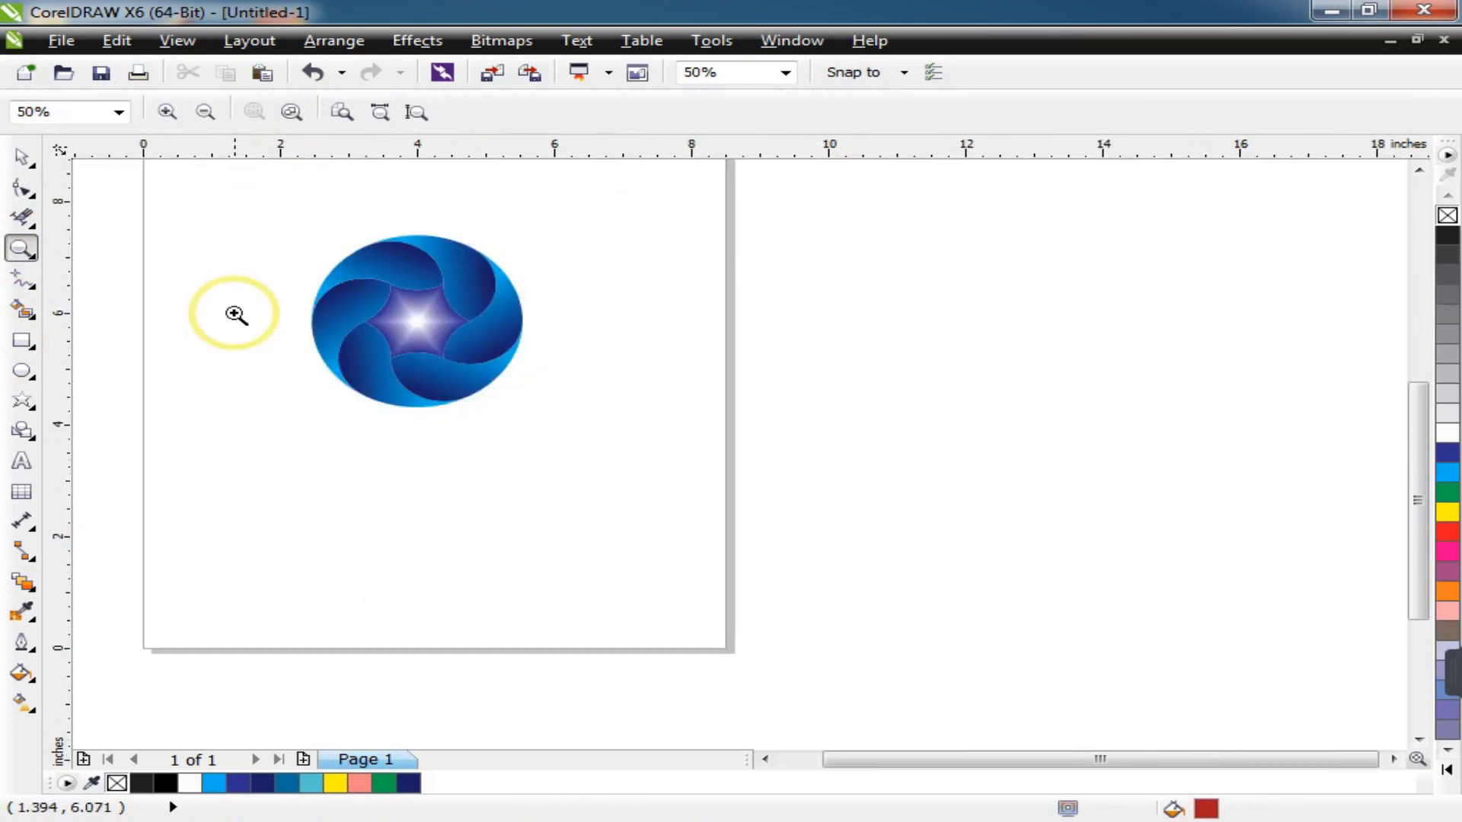
left_click_drag(201, 186, 620, 495)
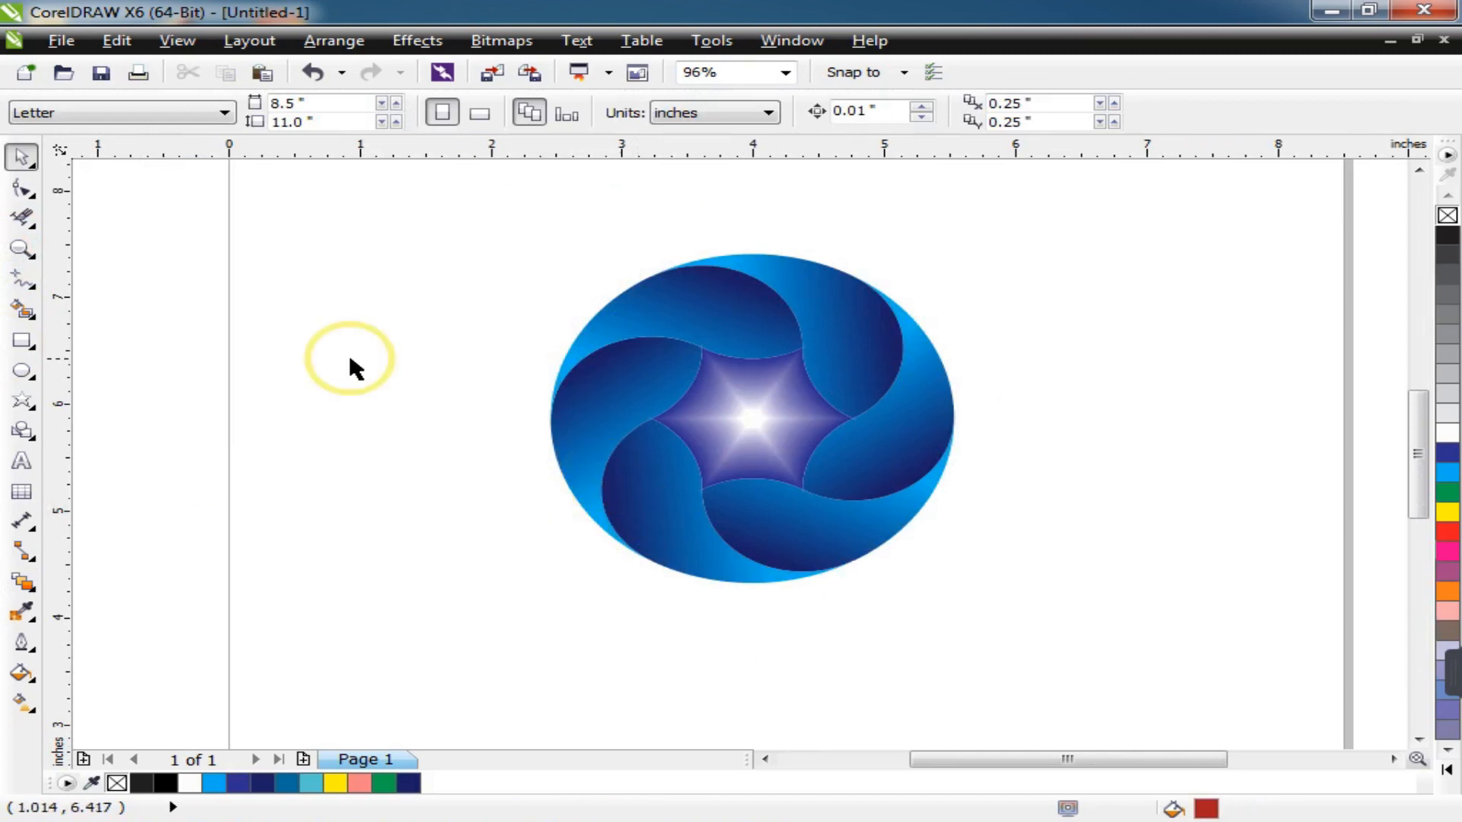
scroll(349, 365, "down", 3)
key("F2")
left_click_drag(308, 262, 885, 592)
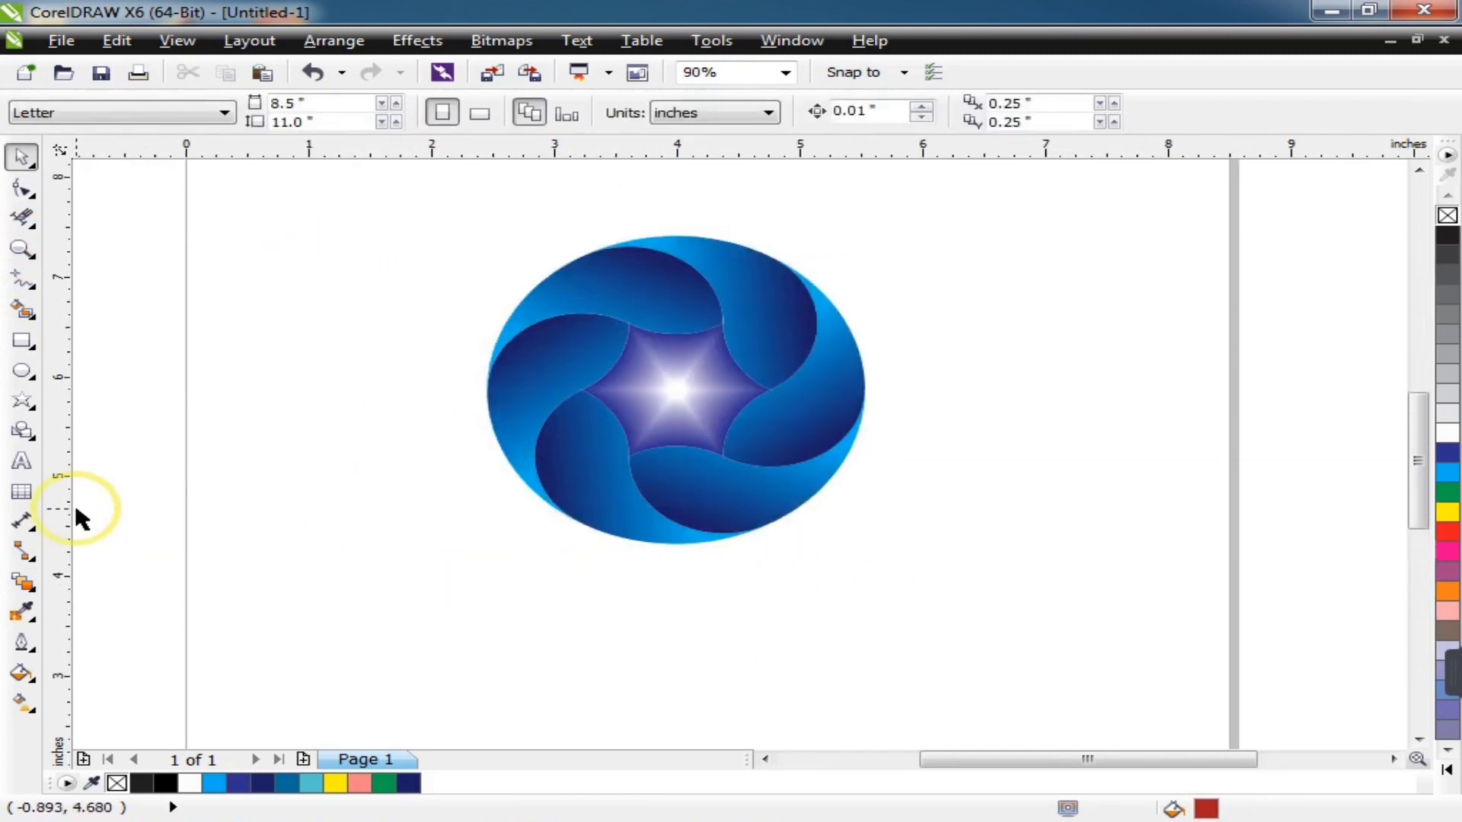
left_click(22, 372)
mouse_move(226, 546)
left_mouse_down()
mouse_move(500, 669)
mouse_move(525, 696)
left_mouse_up()
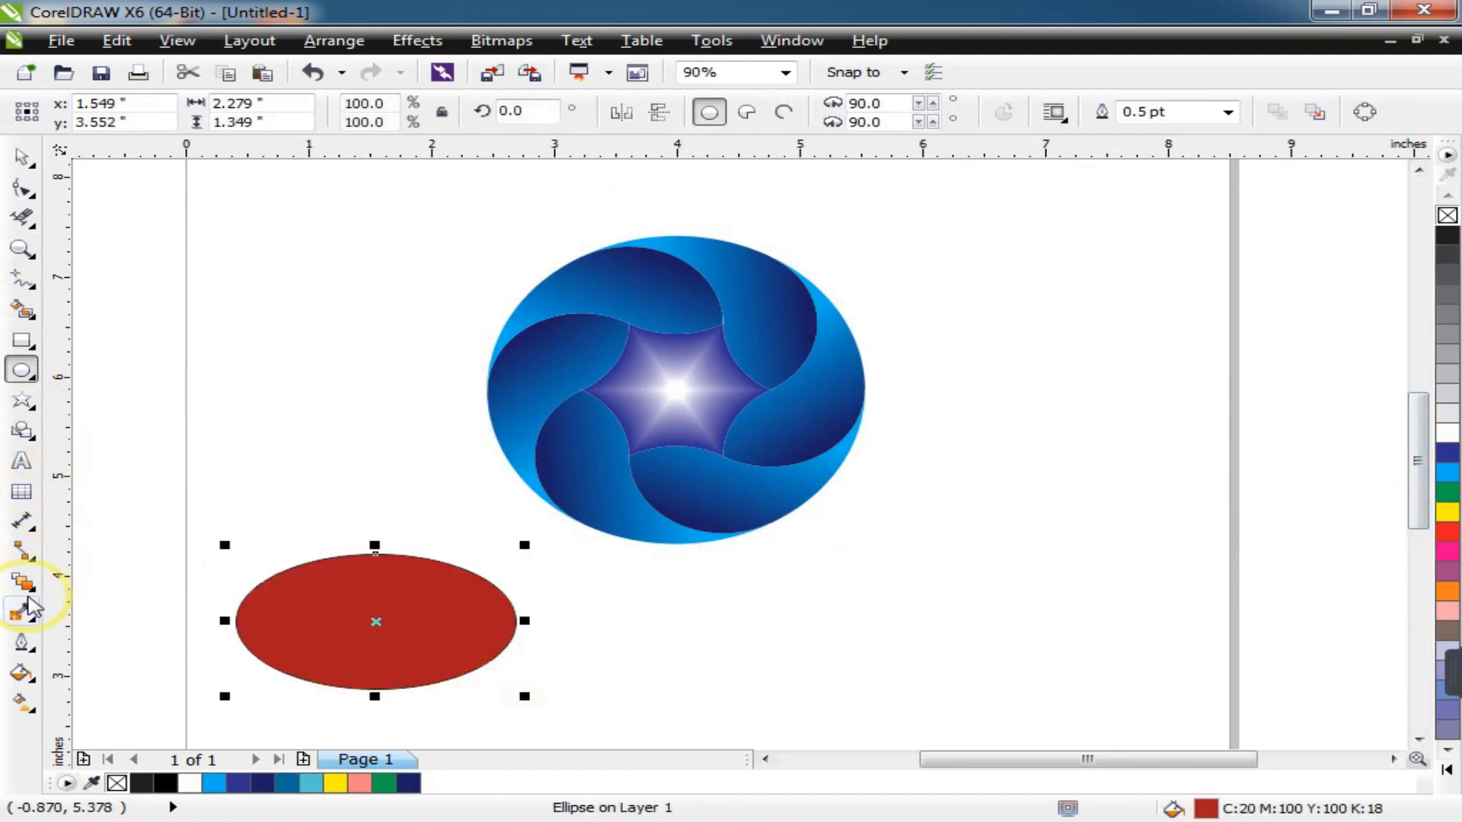
Step: Cast a drop shadow from the centre of the red ellipse well to its right, clear of the ellipse
left_click(31, 587)
left_click(28, 608)
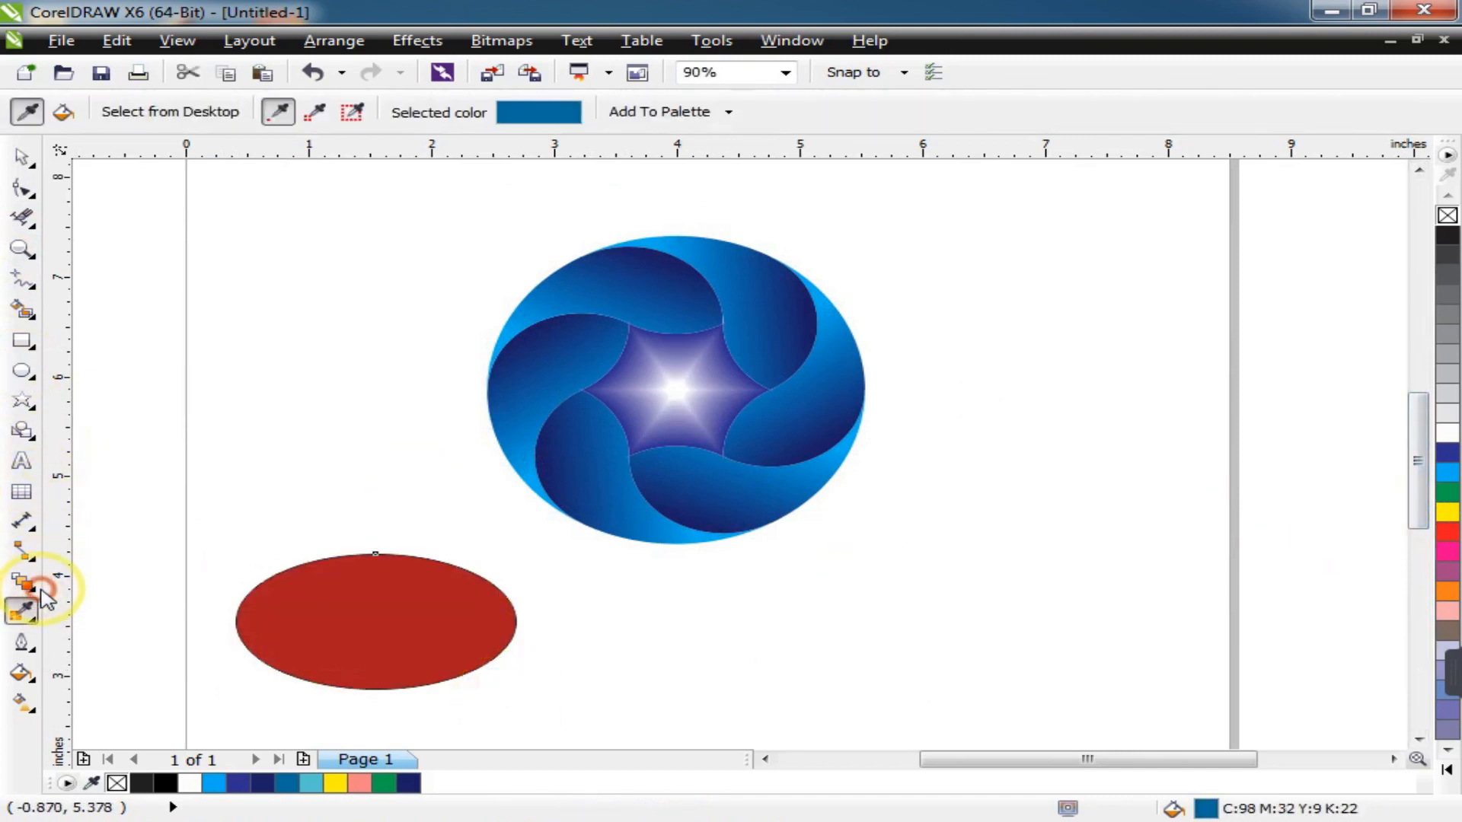
left_click(33, 591)
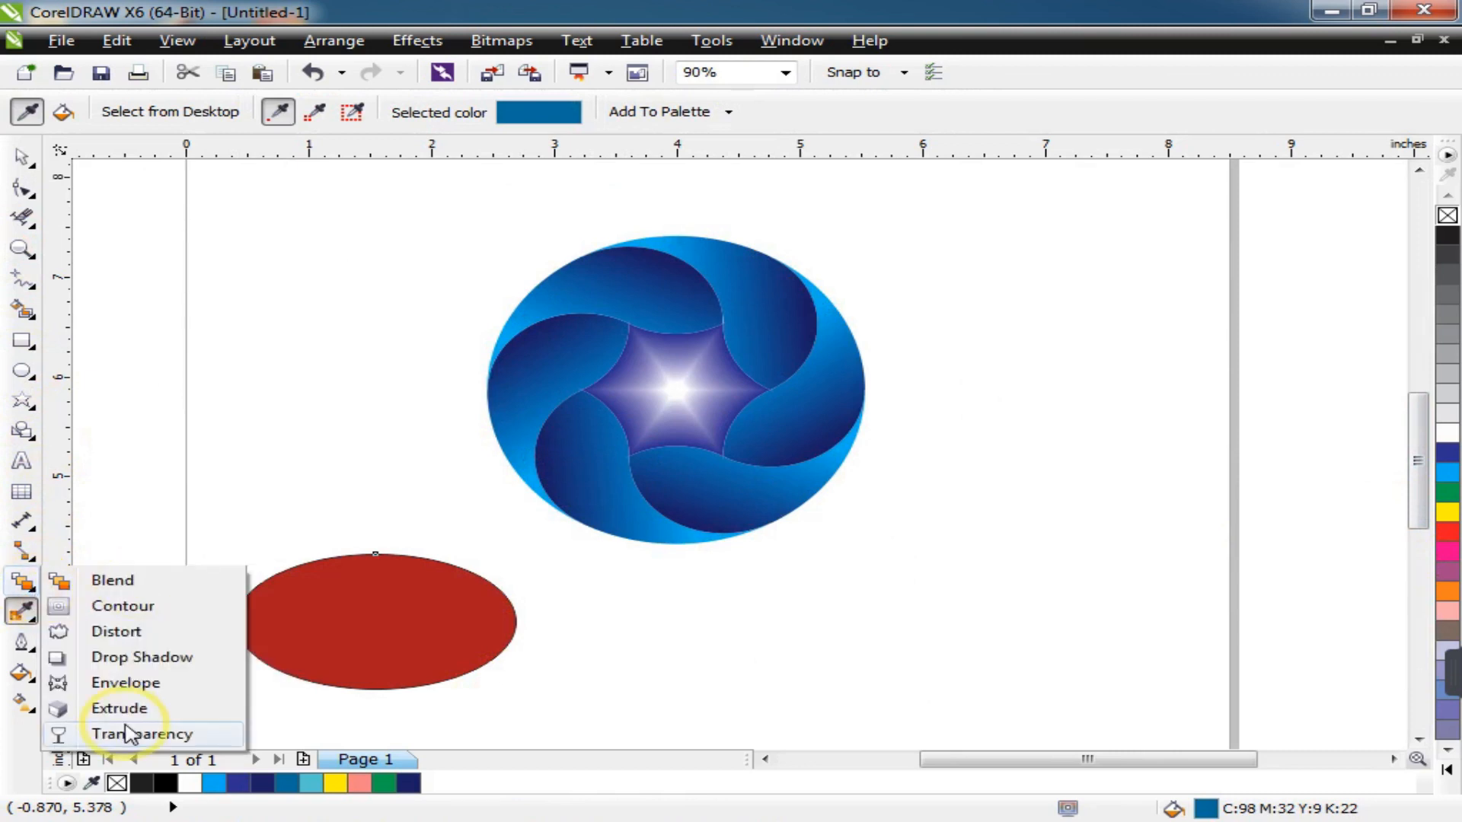
left_click(107, 656)
left_click_drag(377, 620, 986, 680)
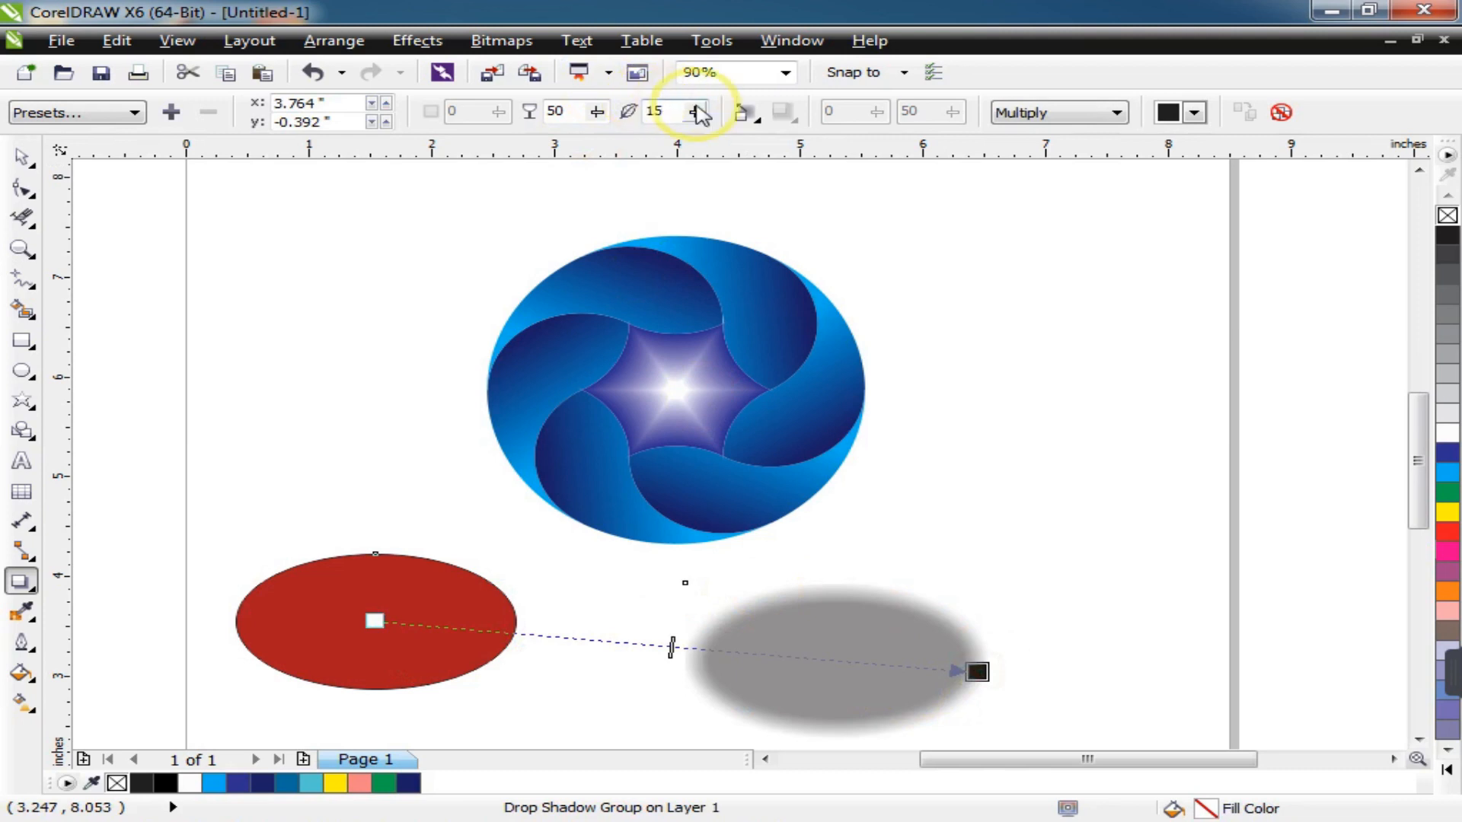
Step: Set the drop shadow's opacity to 40 and its feathering to 86
left_click_drag(696, 113, 709, 143)
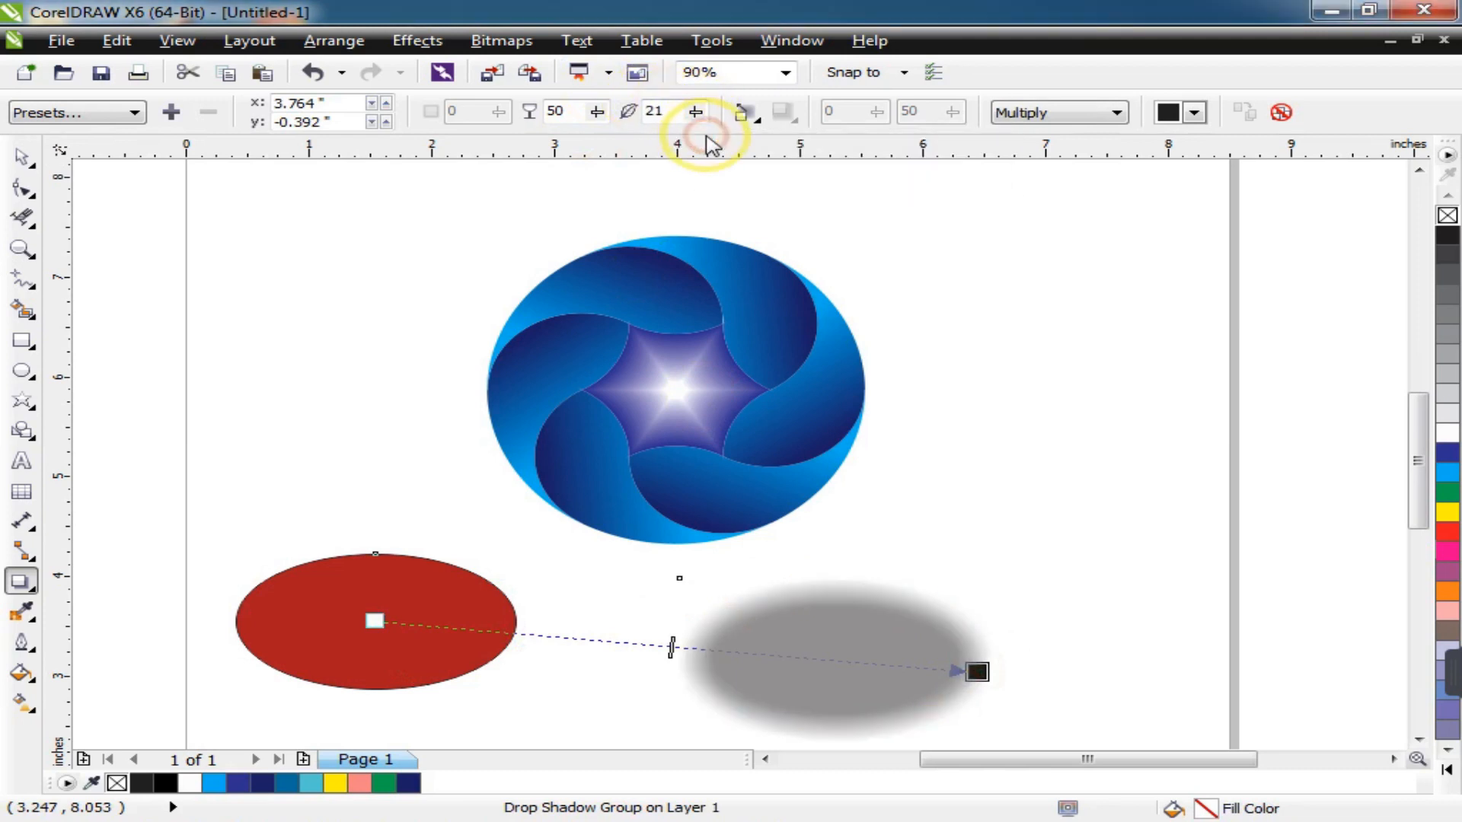
left_click_drag(597, 113, 640, 164)
left_click_drag(692, 112, 687, 111)
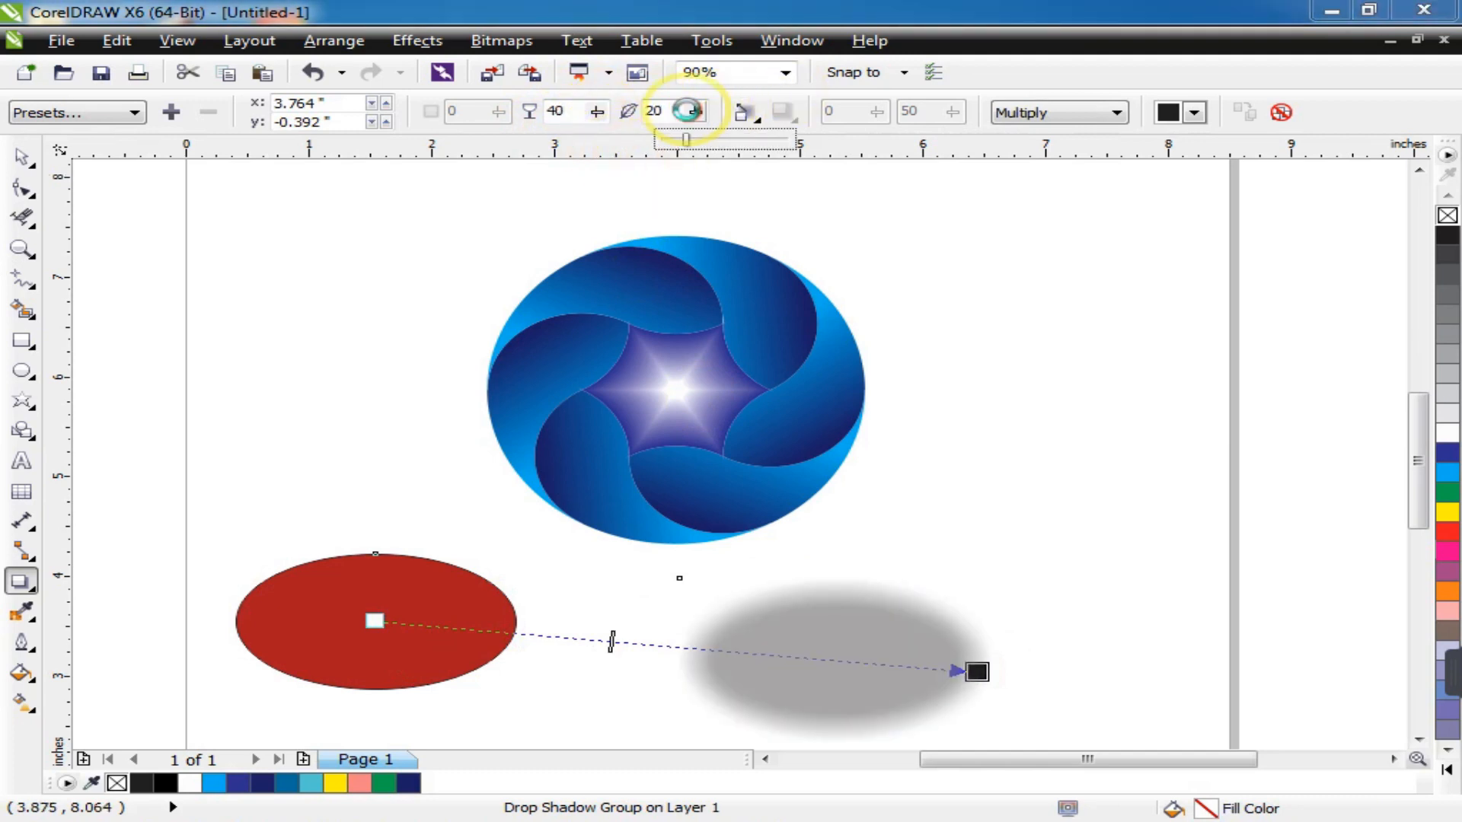
left_click_drag(748, 149, 750, 150)
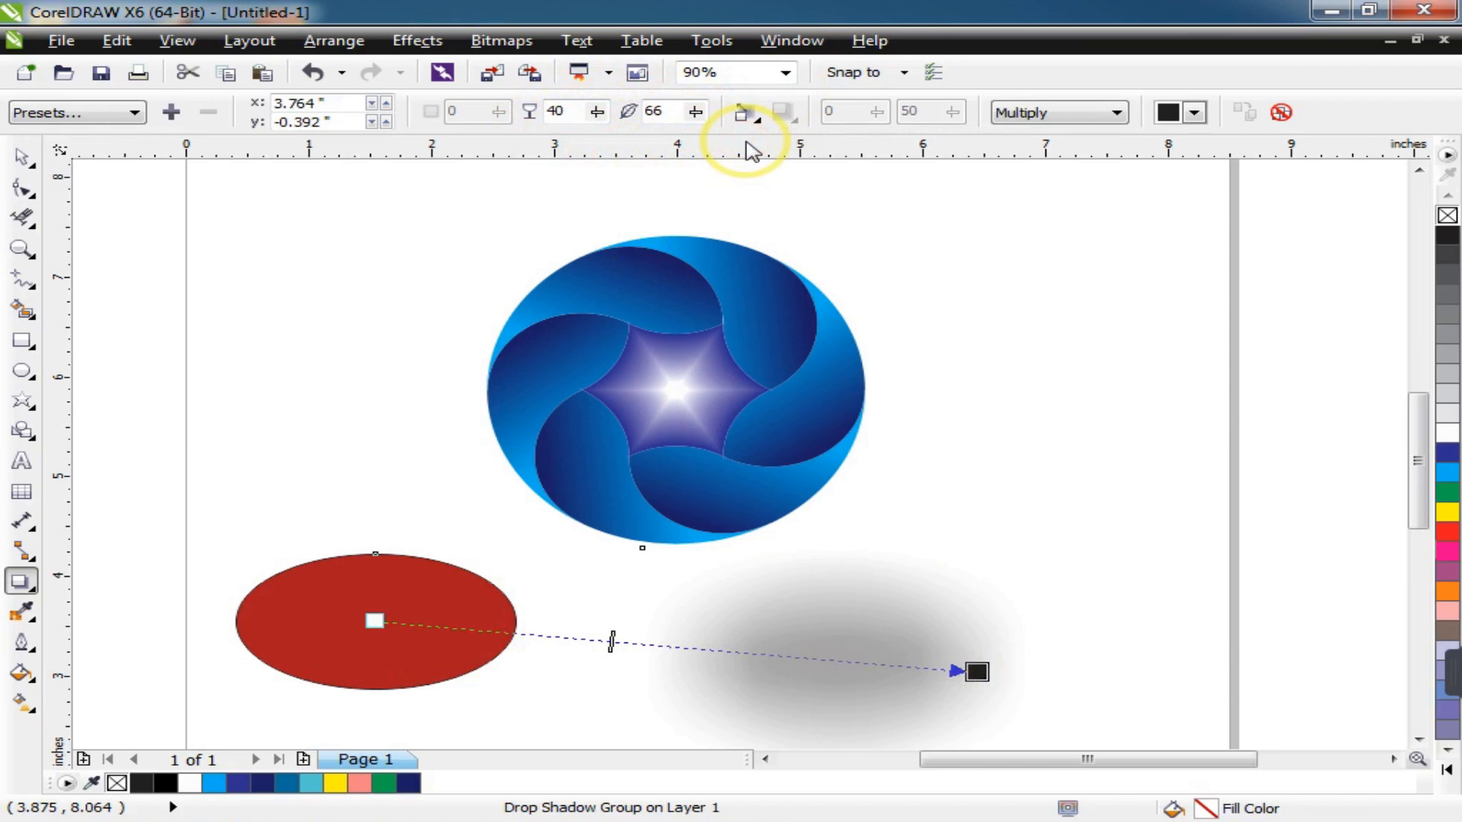
left_click(697, 113)
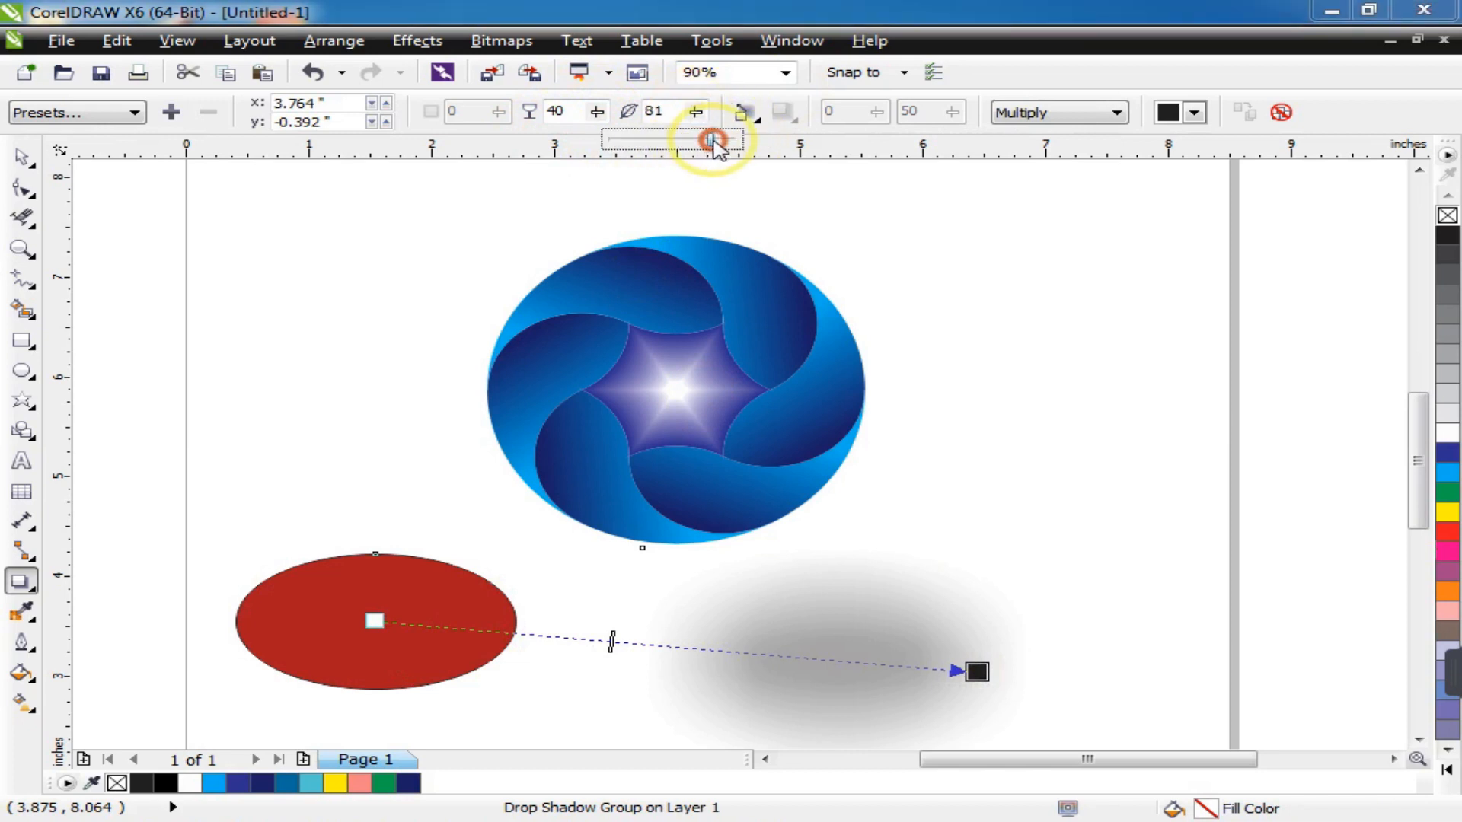
left_click_drag(715, 146, 719, 141)
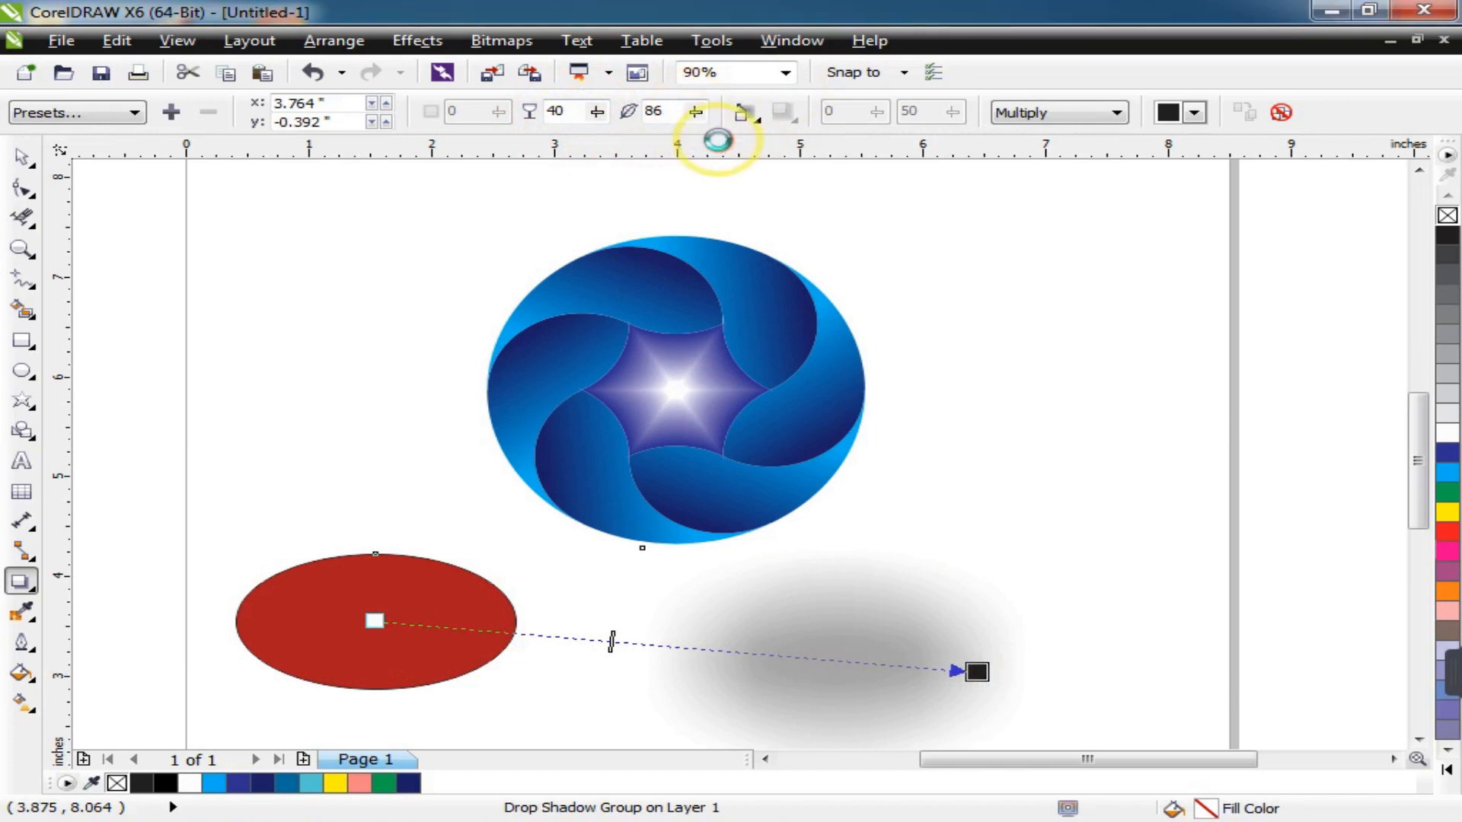
Step: Break the drop shadow apart from the red ellipse and delete the ellipse
right_click(801, 693)
left_click(925, 417)
left_click(1063, 359)
left_click(478, 638)
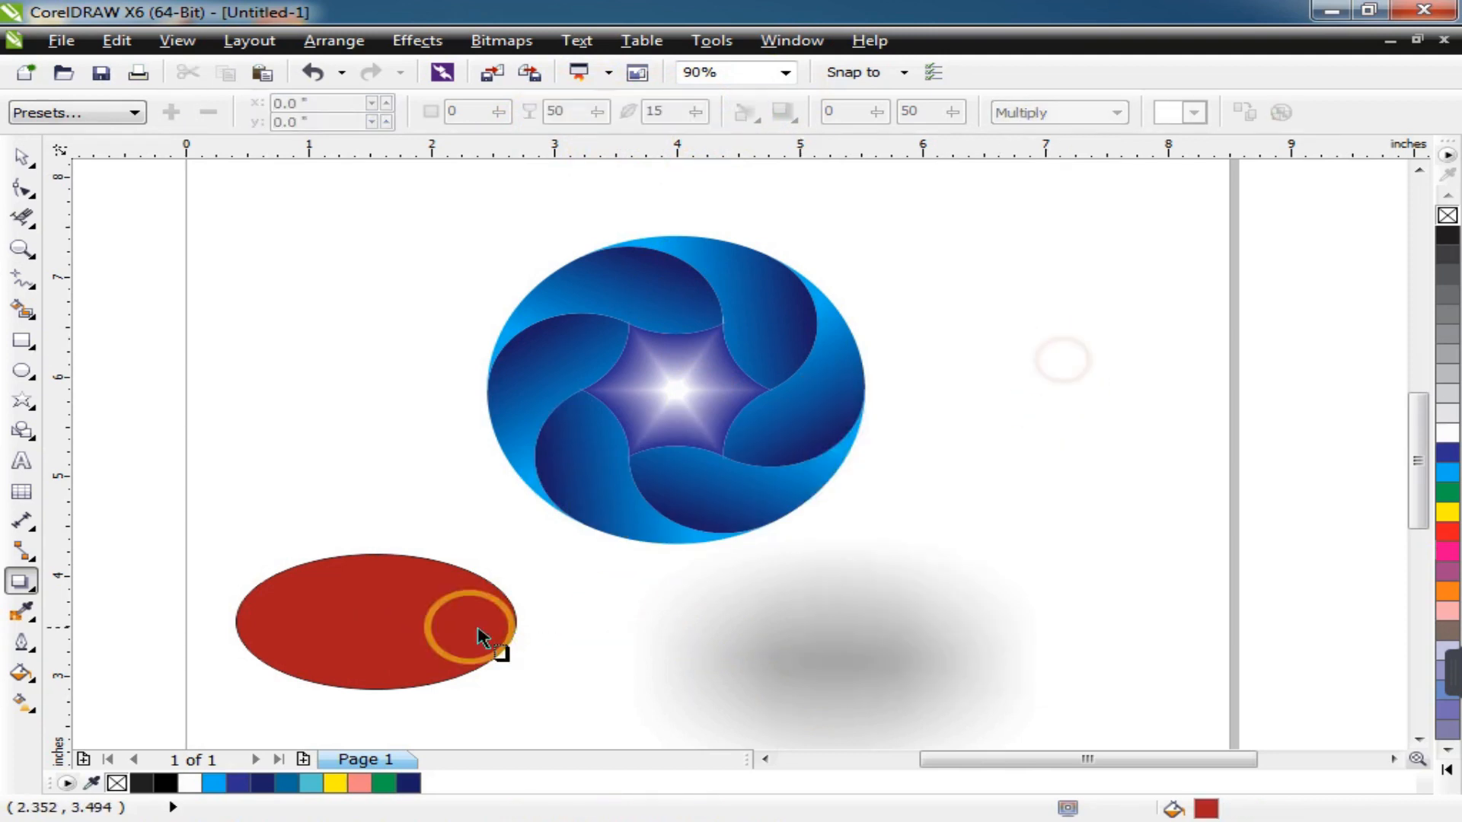
left_click(423, 631)
key("space")
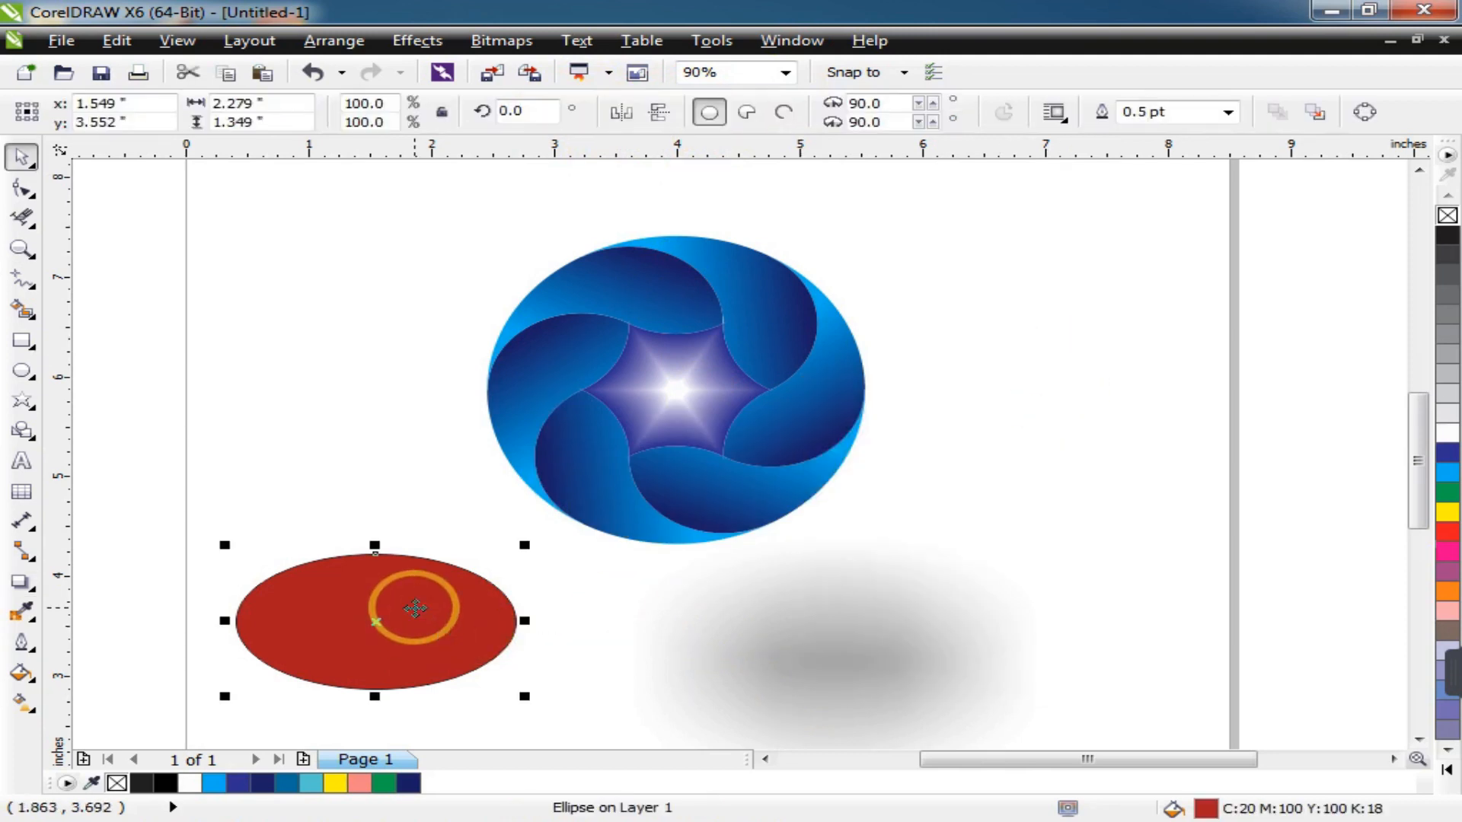
key("Delete")
Step: Flatten the detached shadow to about 0.22 inches high, centre it beneath the logo and narrow it to about 2.23 inches wide
left_click(828, 531)
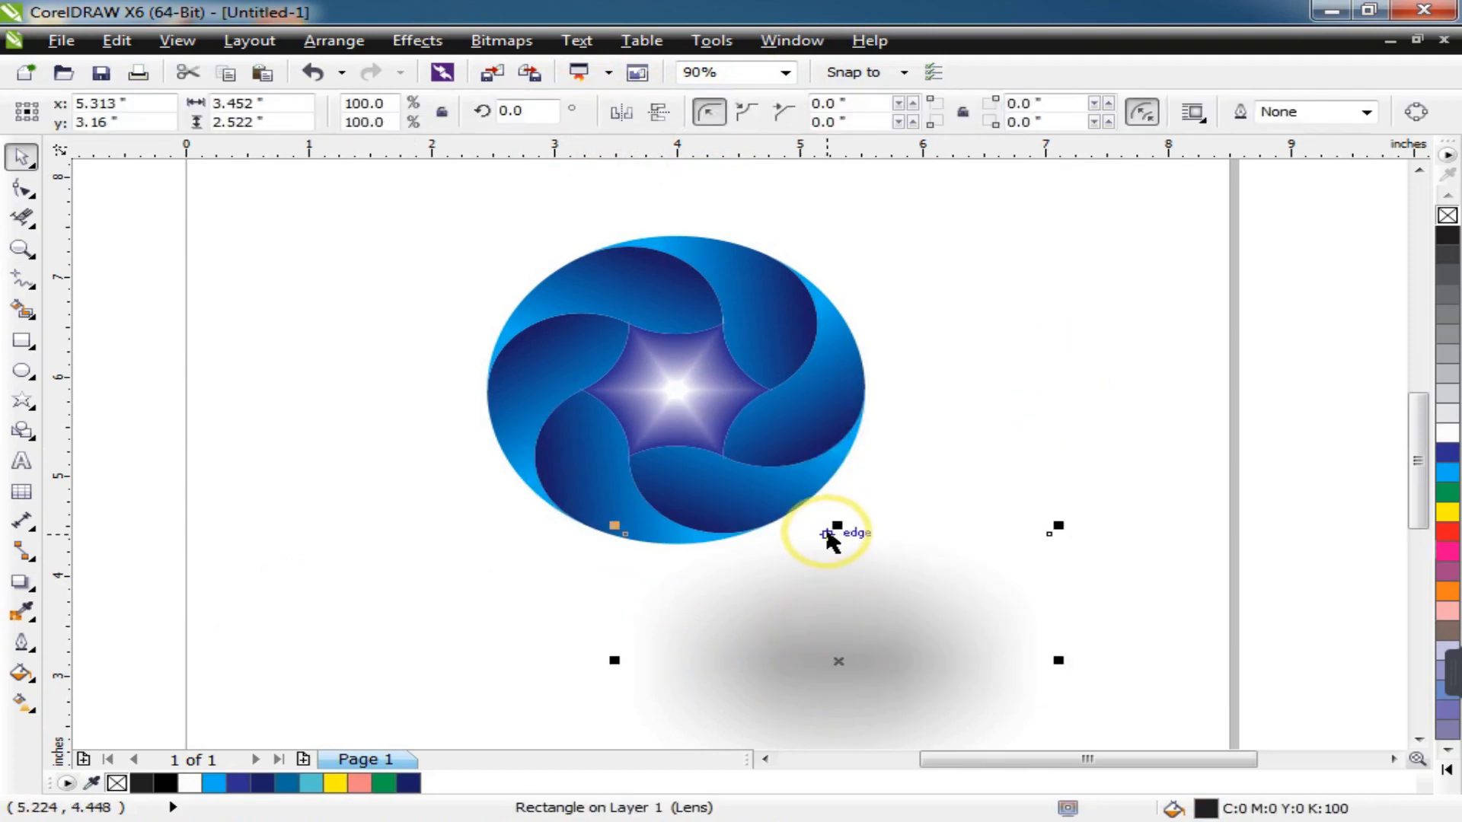
left_click_drag(837, 525, 679, 559)
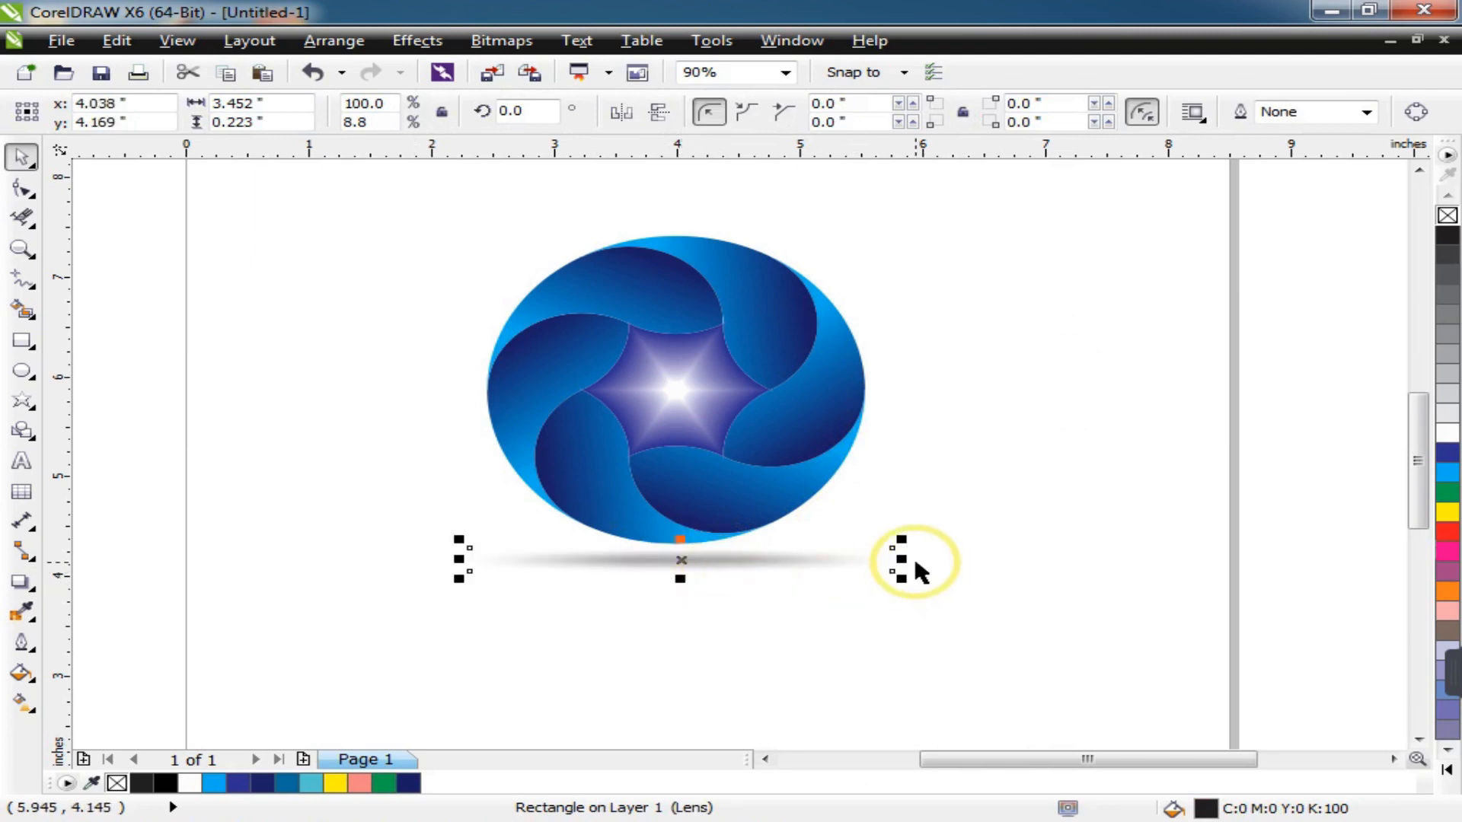
left_click_drag(906, 561, 828, 564)
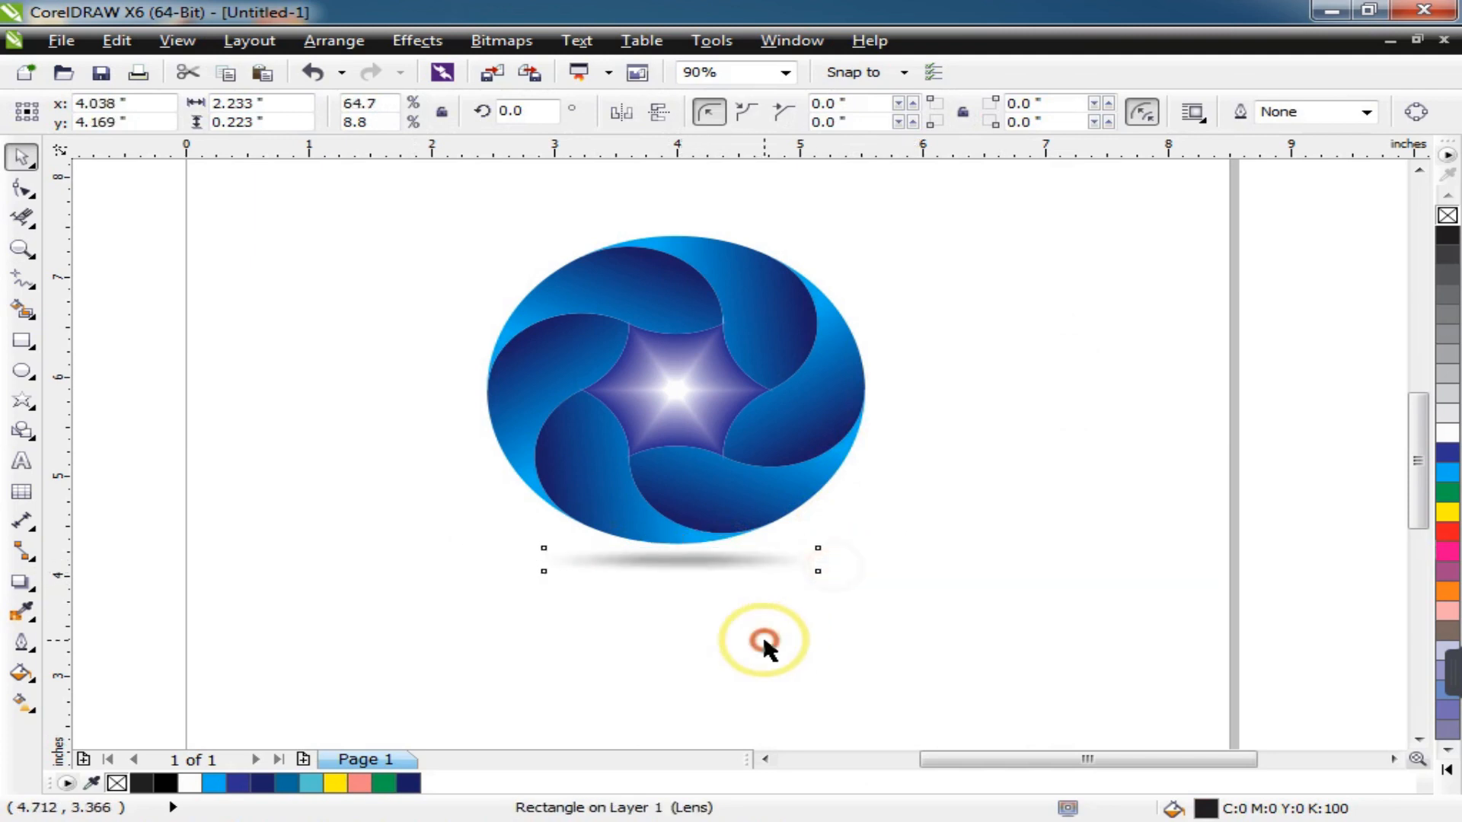
left_click(767, 646)
Step: Move the flattened shadow slightly farther down from the logo, to a Y position of about 4.06 inches
scroll(457, 503, "down", 2)
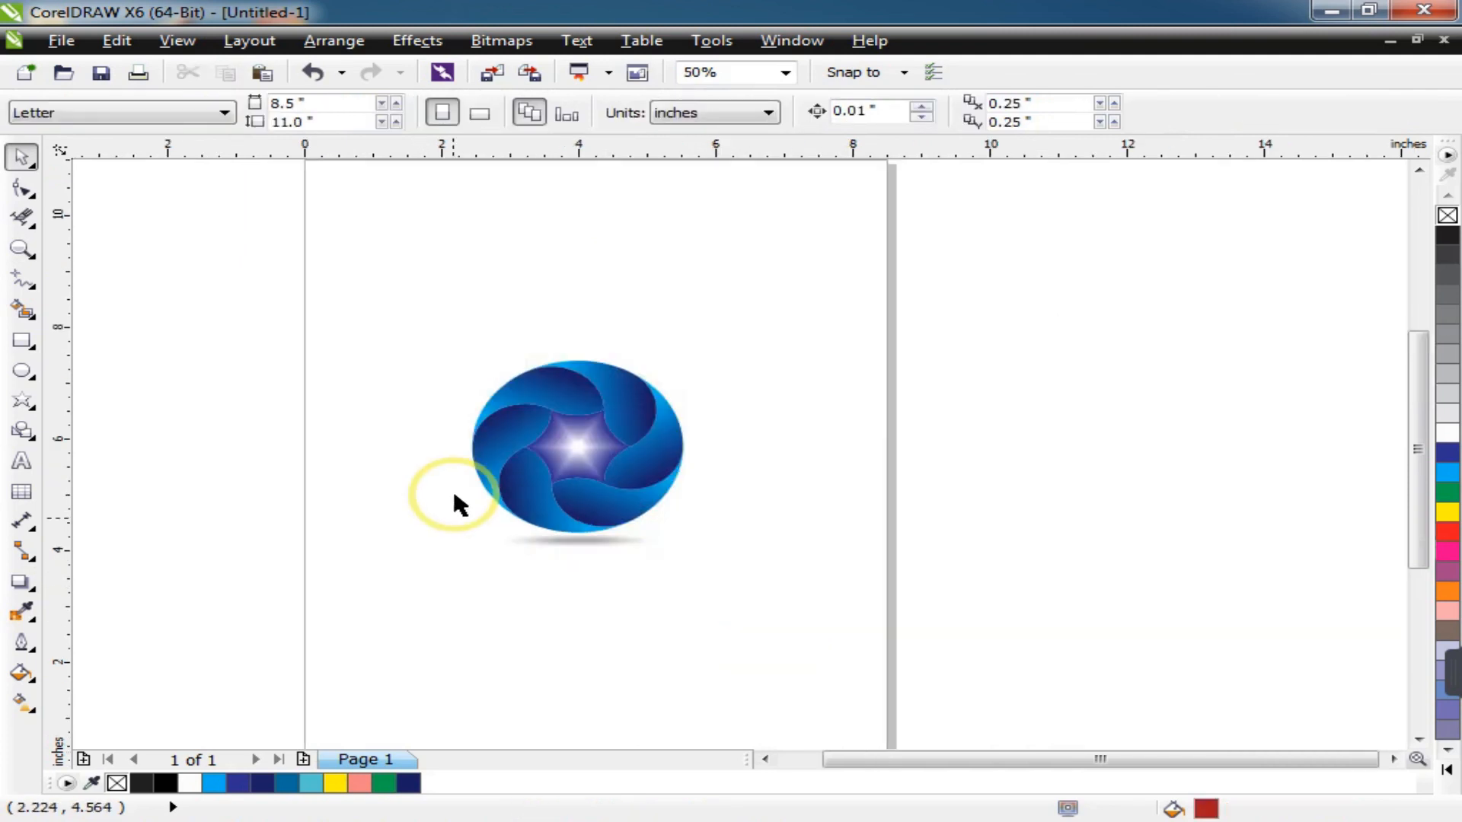
left_click(13, 252)
left_click_drag(388, 333, 798, 597)
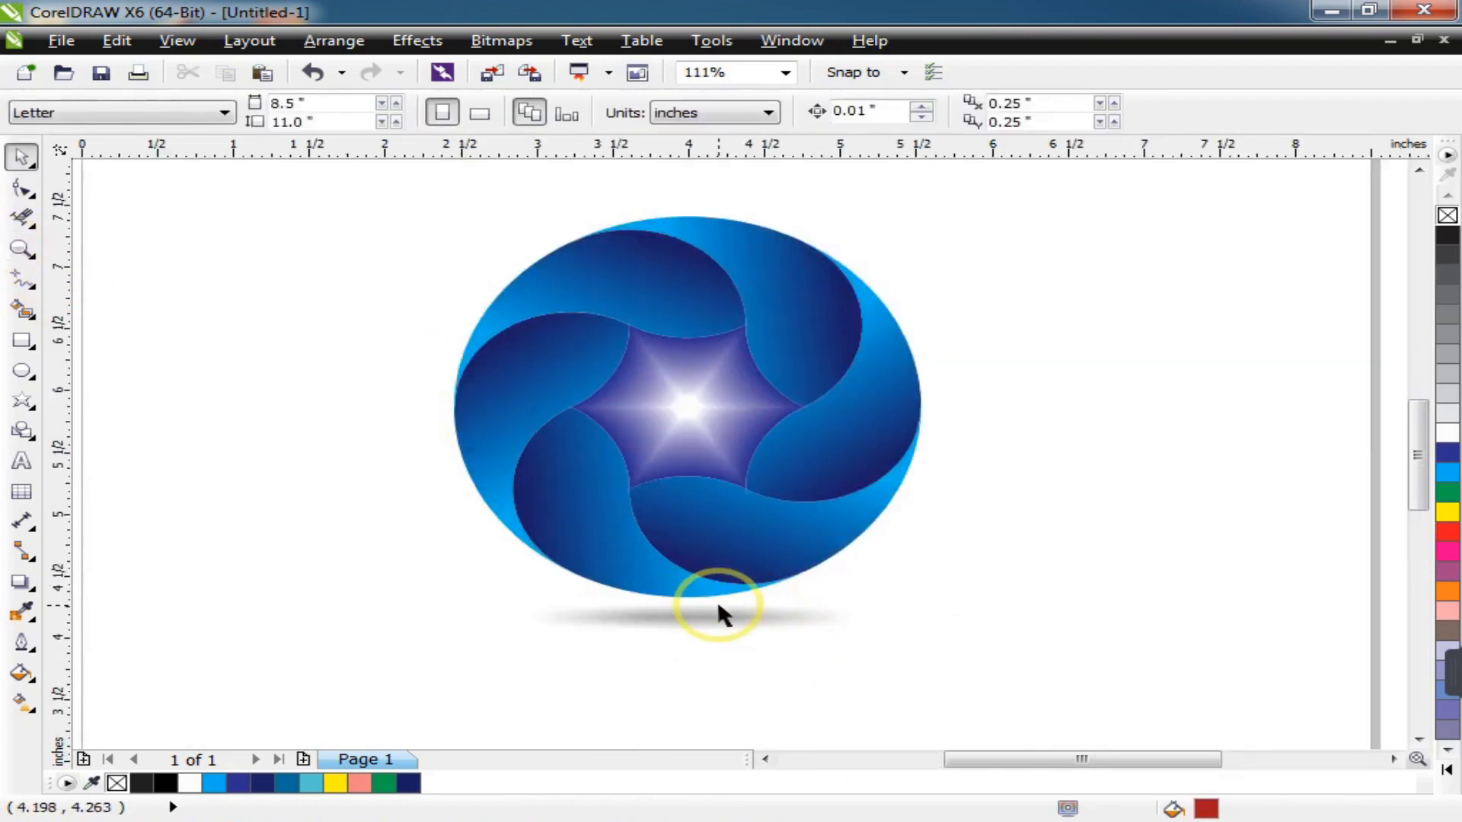
left_click_drag(701, 609, 689, 637)
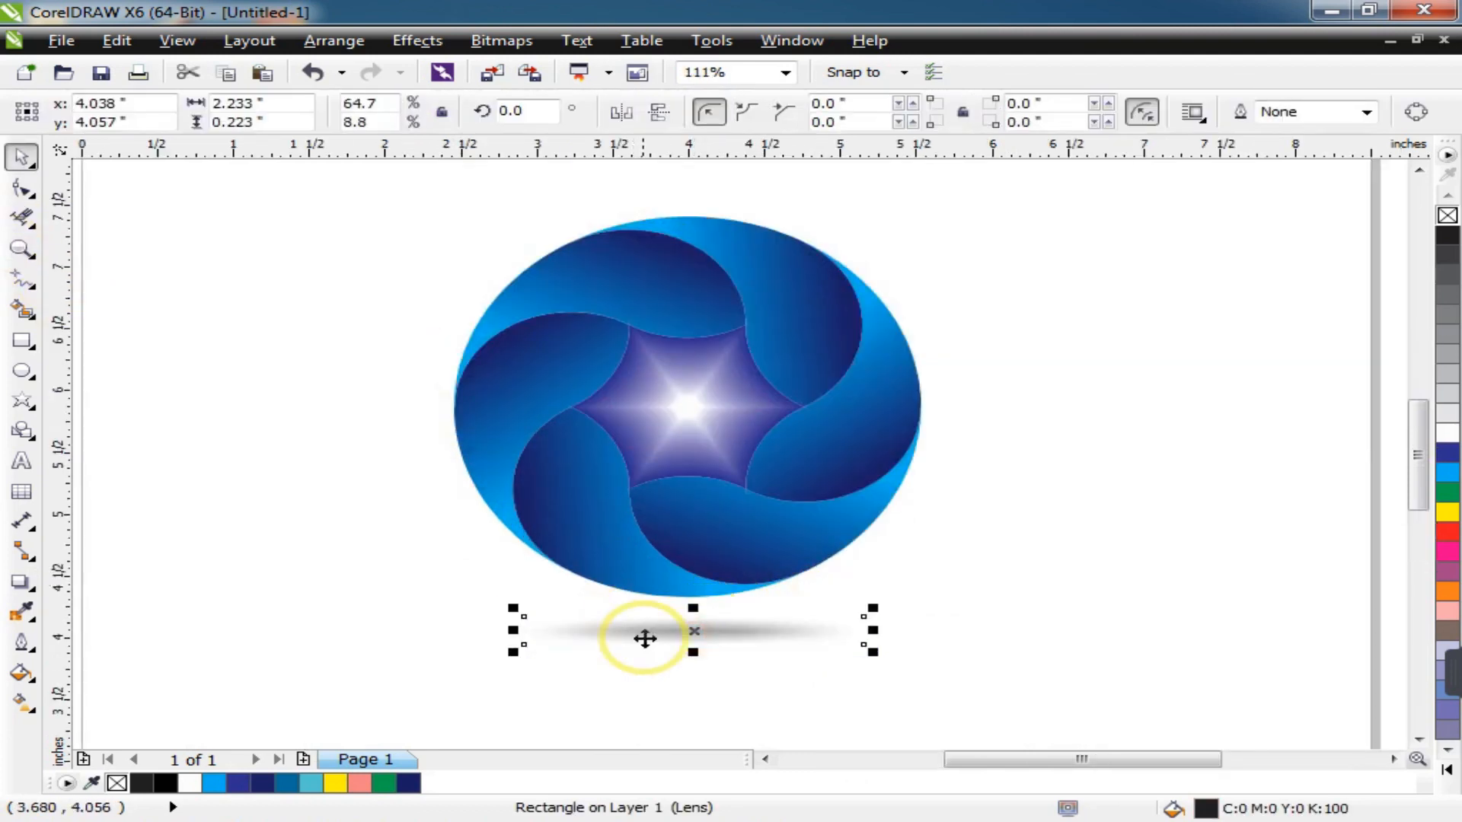
left_click(457, 614)
scroll(391, 335, "down", 3)
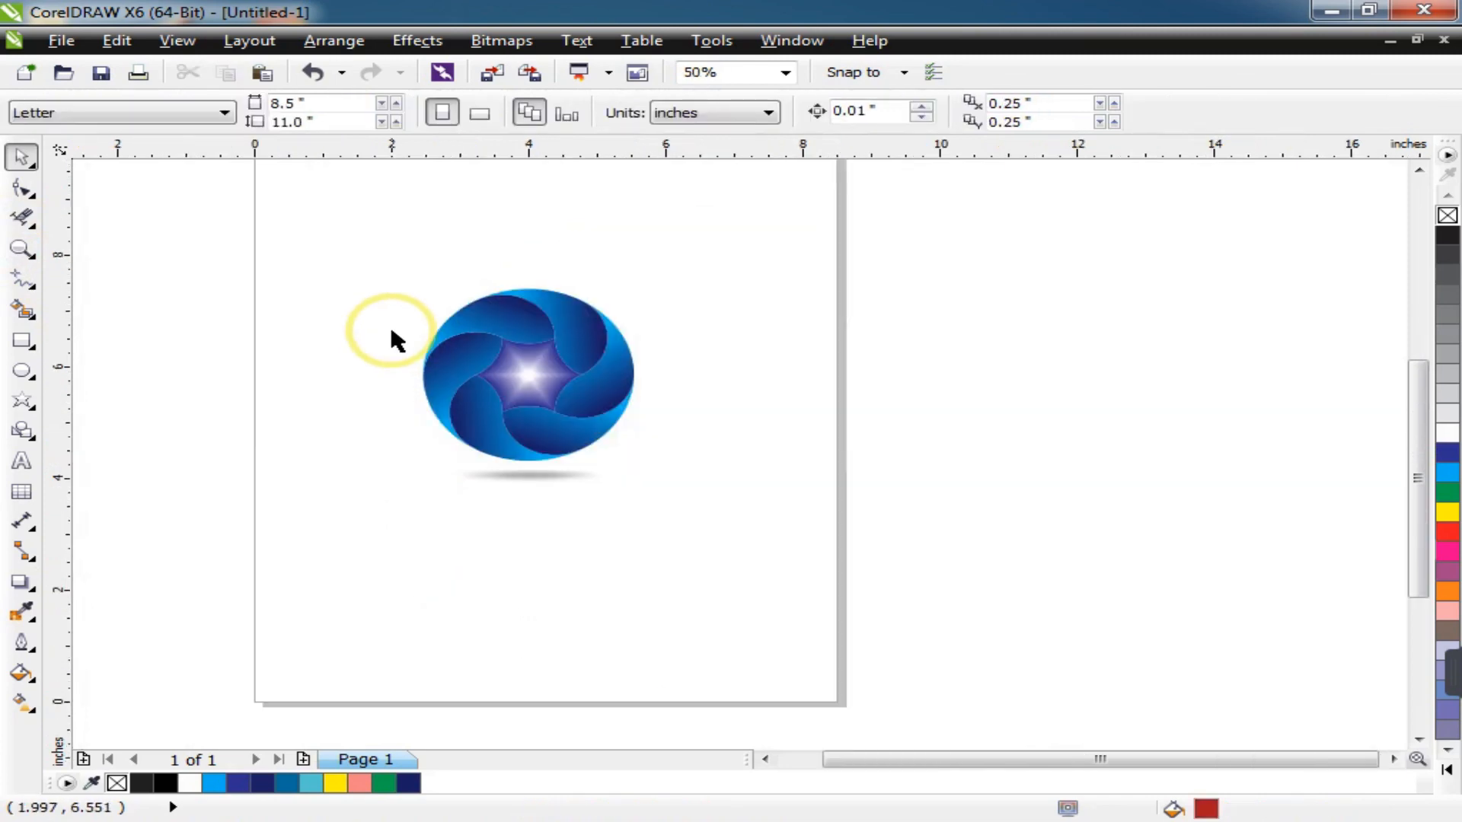